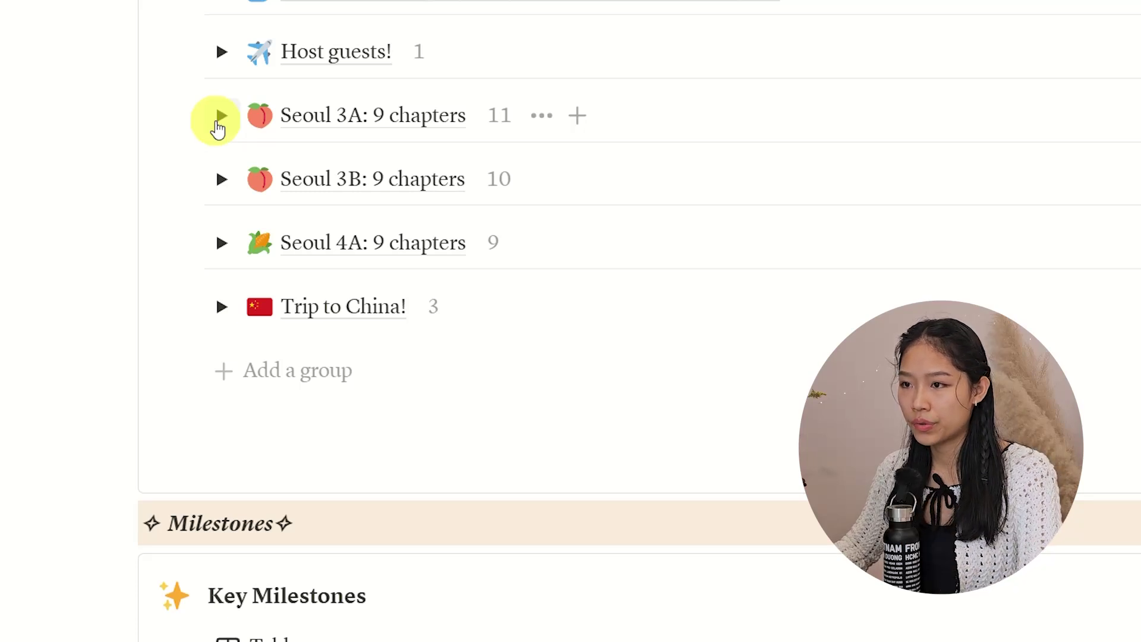
Step: Expand the Seoul 3A, Seoul 3B and Seoul 4A chapter groups in the OKR to-do table
left_click(218, 123)
scroll(229, 178, "down", 10)
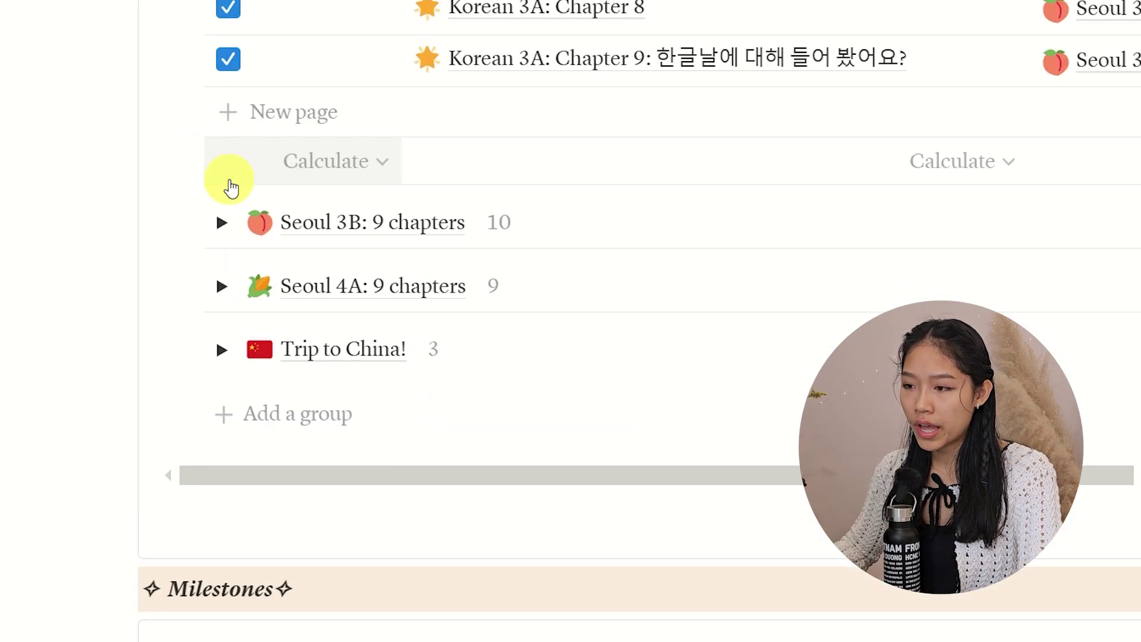
left_click(219, 223)
scroll(221, 229, "down", 5)
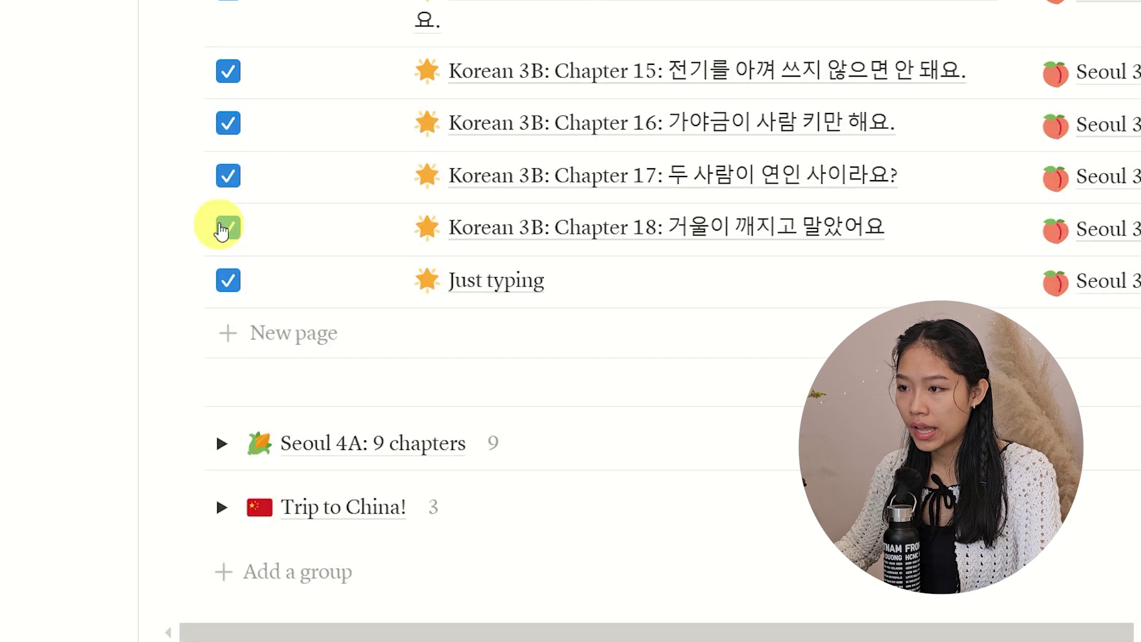
left_click(221, 445)
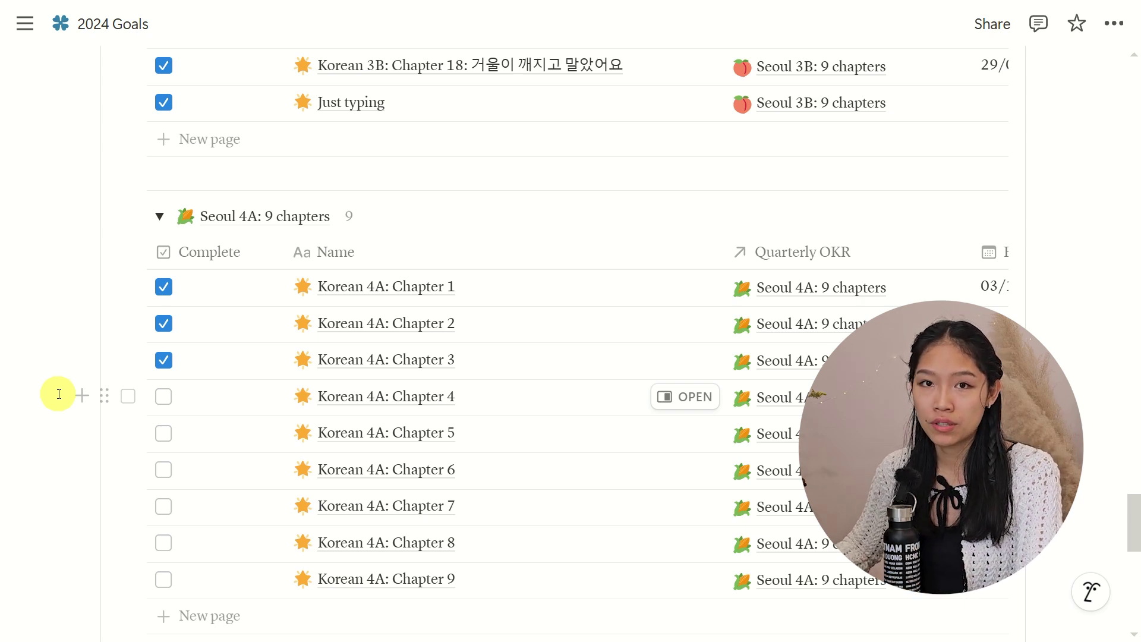
Step: Review the Seoul 3B and Seoul 4A chapter rows and expand the Trip to China! group
scroll(115, 348, "up", 8)
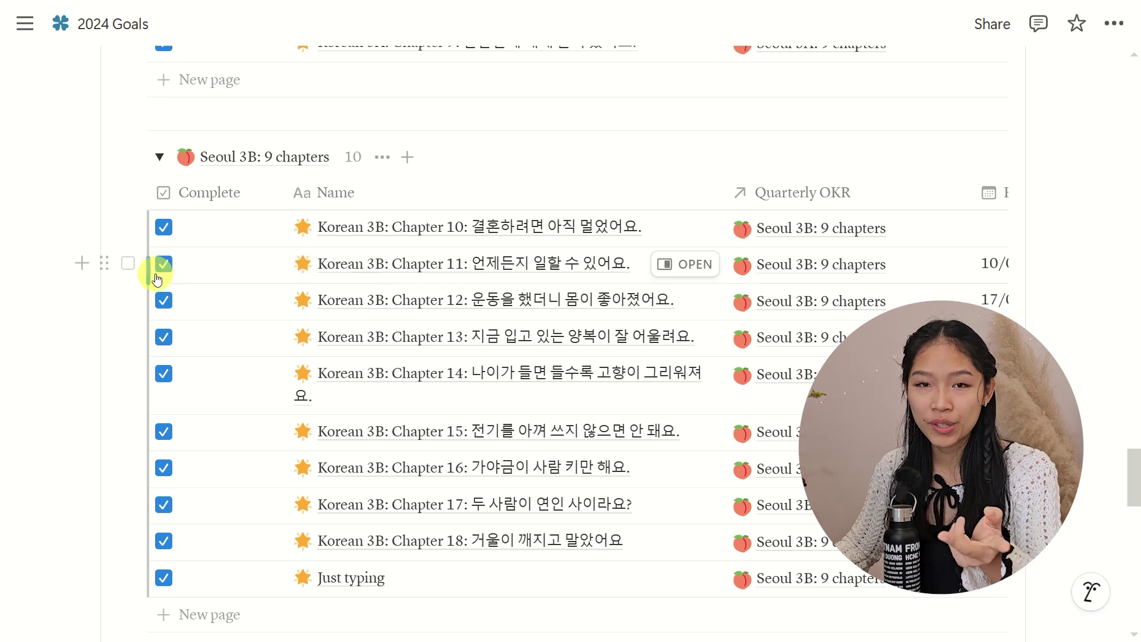
scroll(155, 274, "down", 5)
scroll(158, 290, "down", 6)
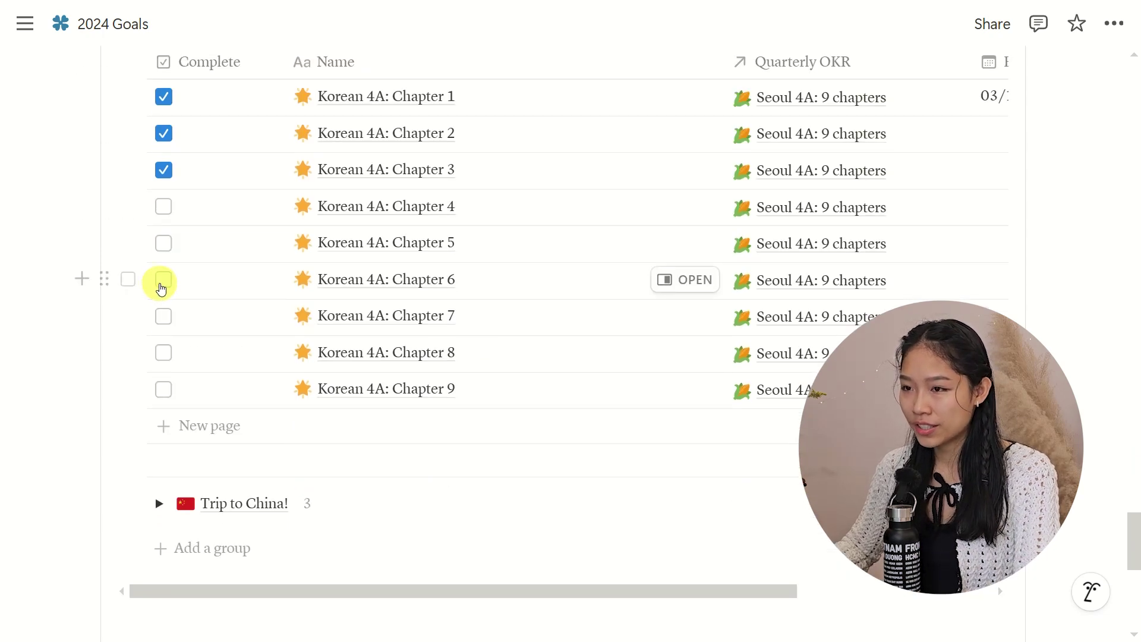
left_click(159, 504)
scroll(158, 504, "down", 5)
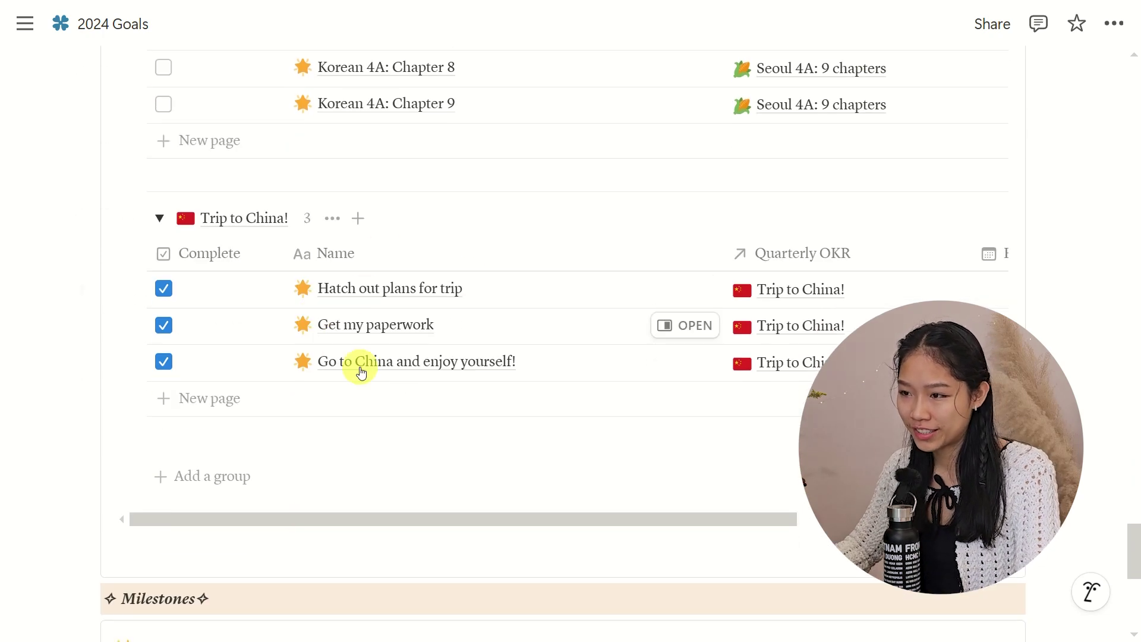
Step: Open the Korean 3B: Chapter 11 entry from the Seoul 3B group
scroll(490, 344, "up", 10)
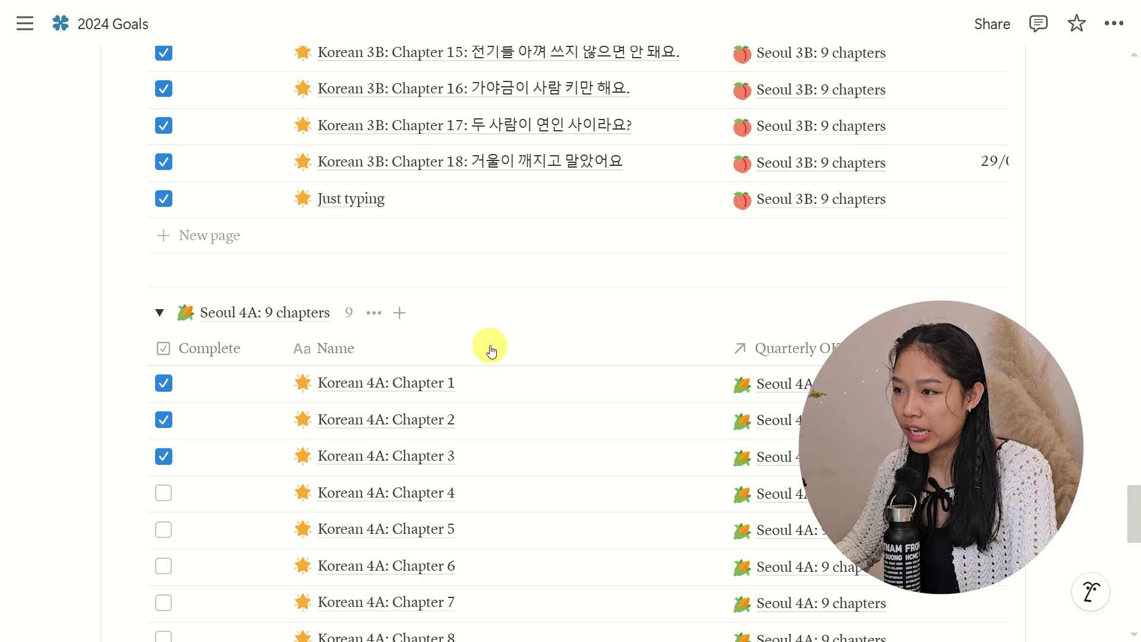
scroll(491, 352, "up", 5)
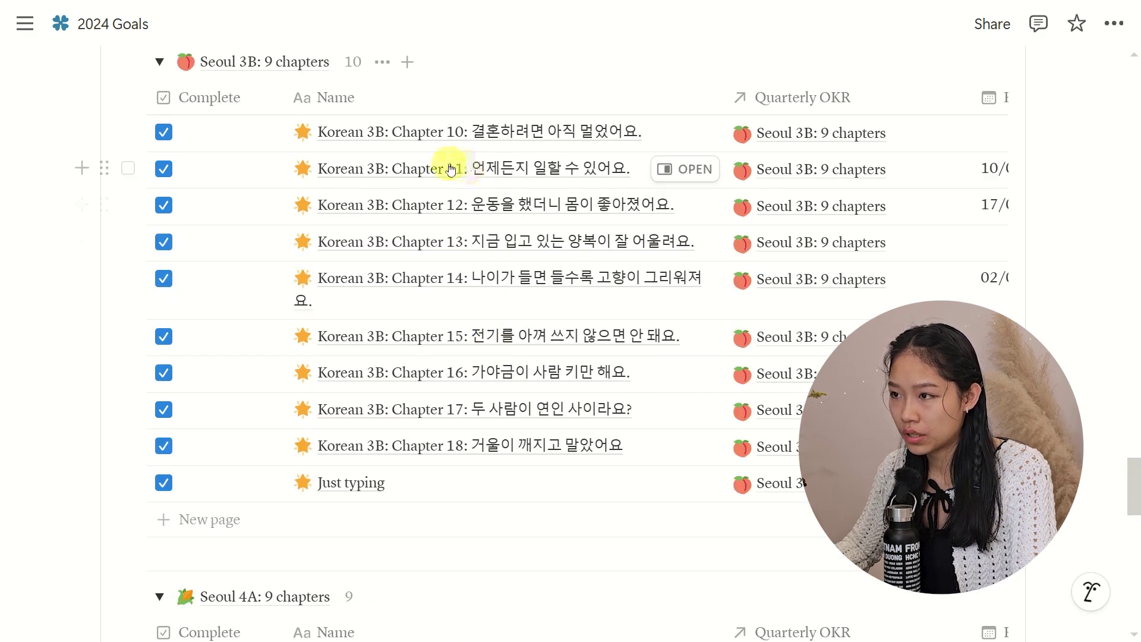
left_click(684, 173)
Step: Mark all four Weekly Study Checklist items as done and add "(textbook)" to the end of the grammar points item
scroll(619, 271, "down", 3)
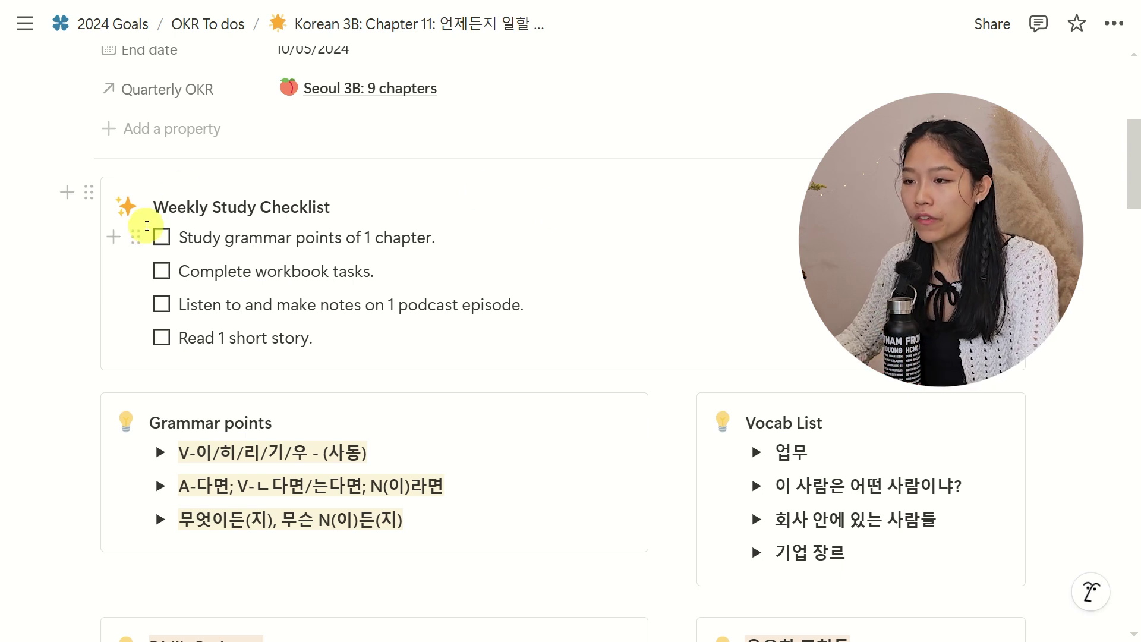
left_click(161, 240)
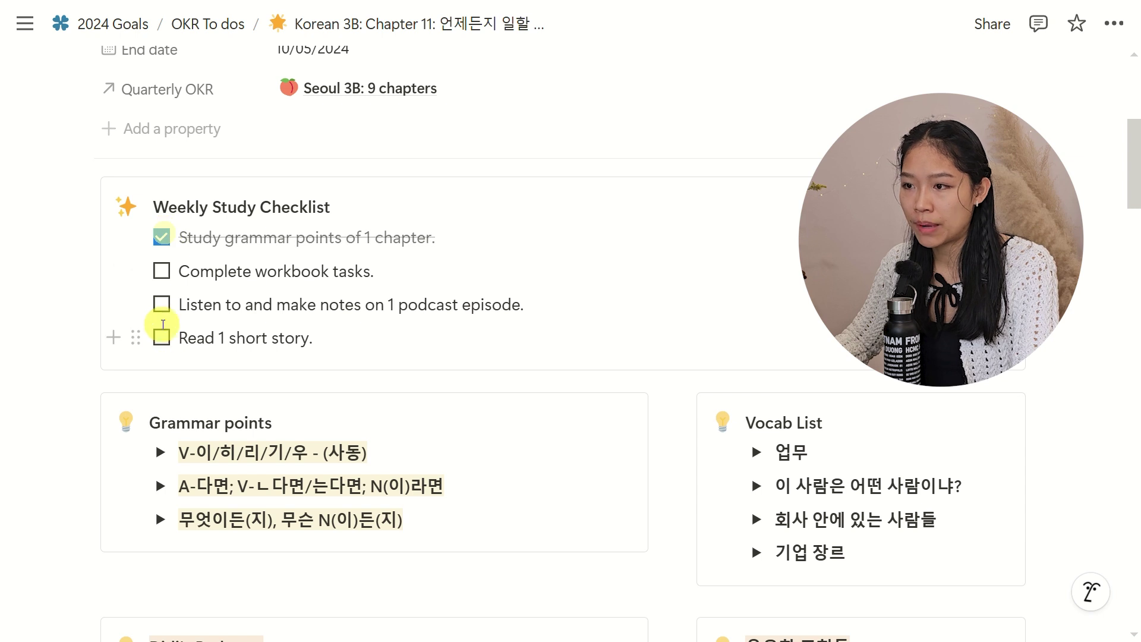
left_click(161, 272)
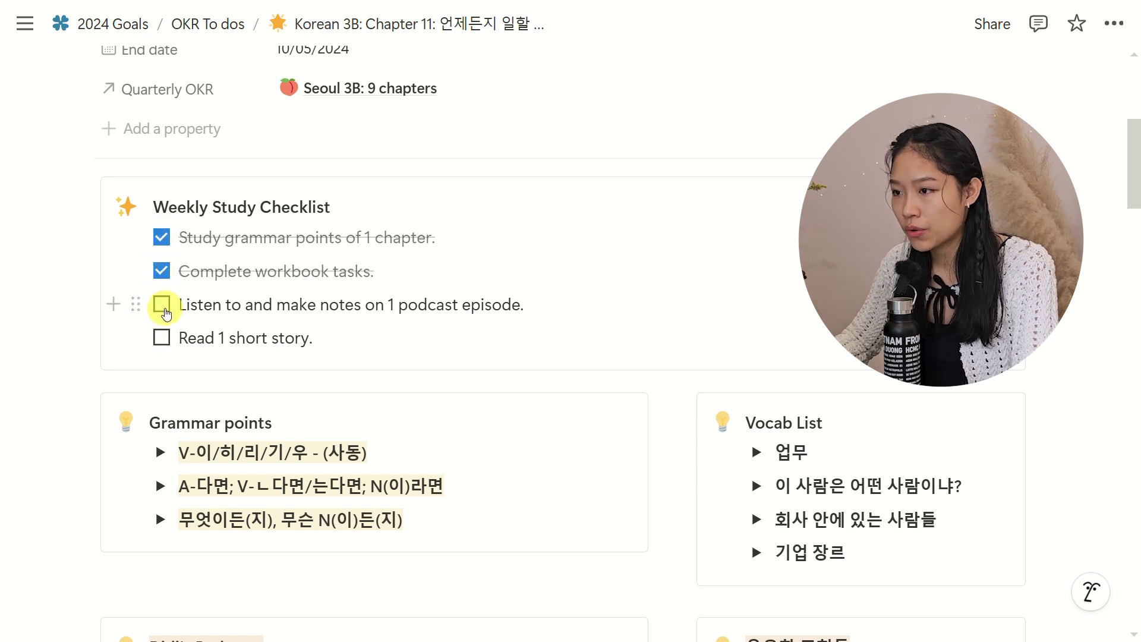
left_click(162, 306)
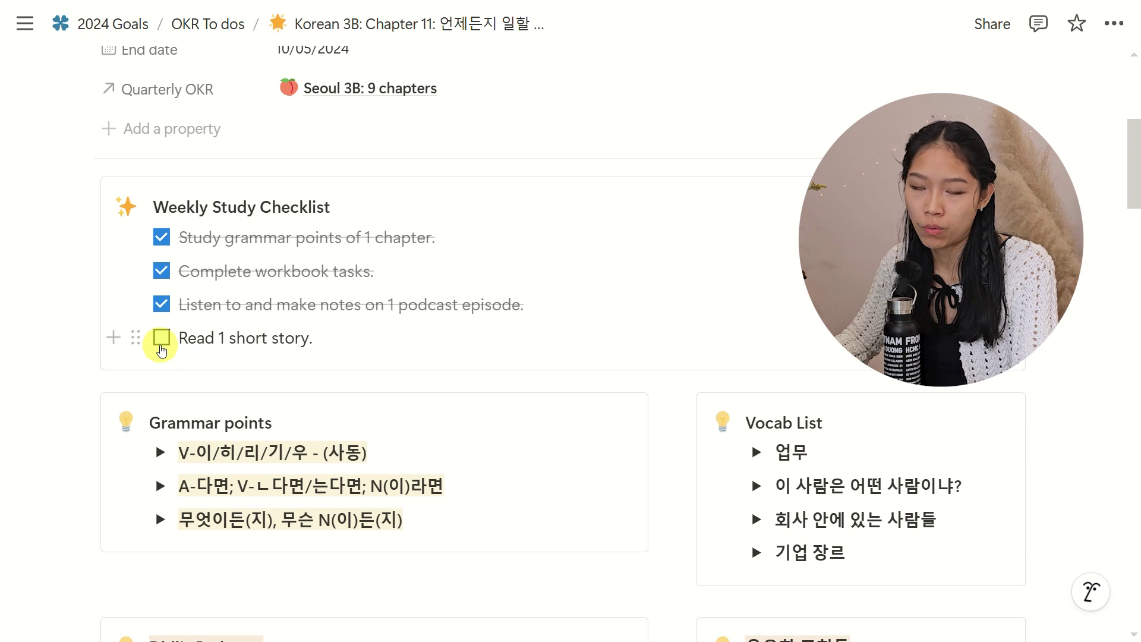
left_click(161, 347)
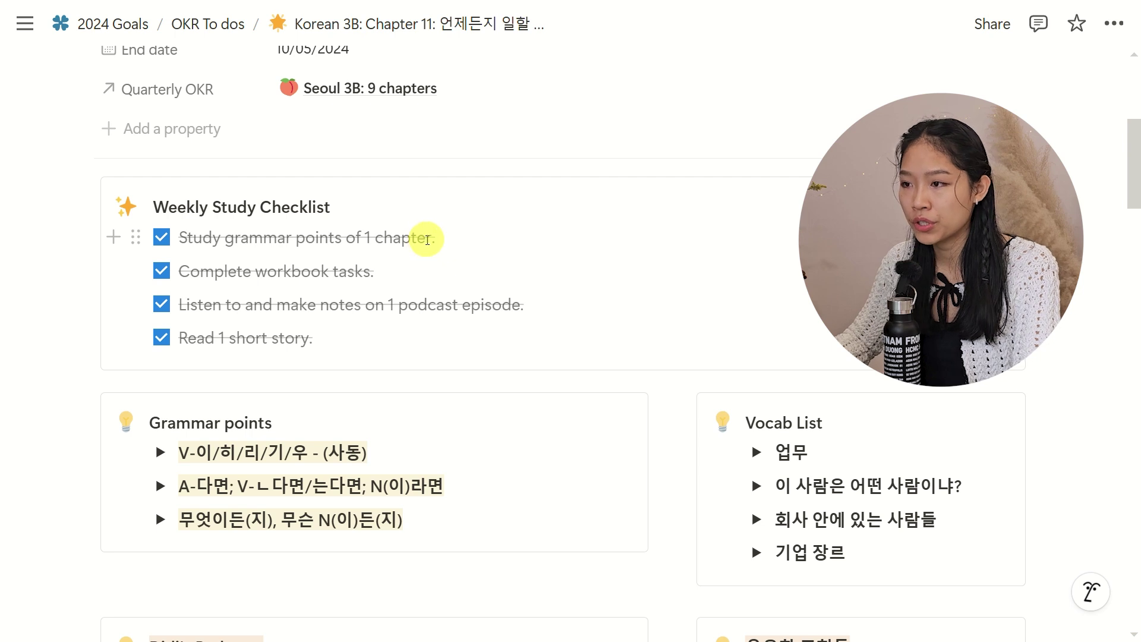
left_click(428, 239)
type("(textbook)")
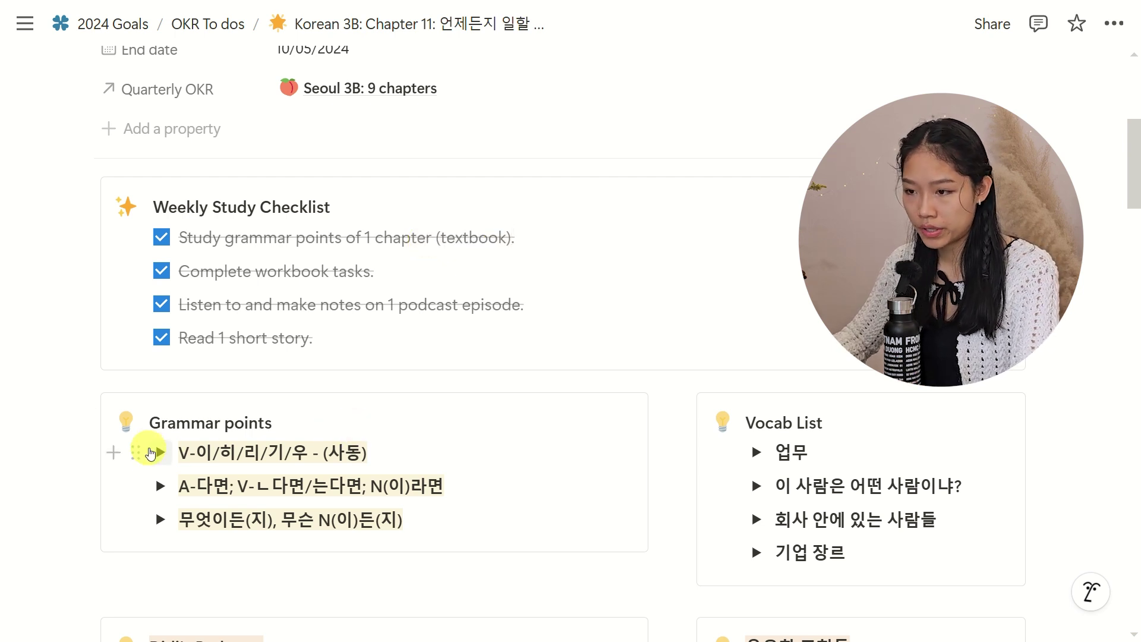
Step: Expand the V-이/히/리/기/우 - (사동) grammar point and highlight its English explanation
left_click(160, 452)
scroll(229, 224, "down", 5)
left_click_drag(388, 227, 191, 199)
left_click(436, 233)
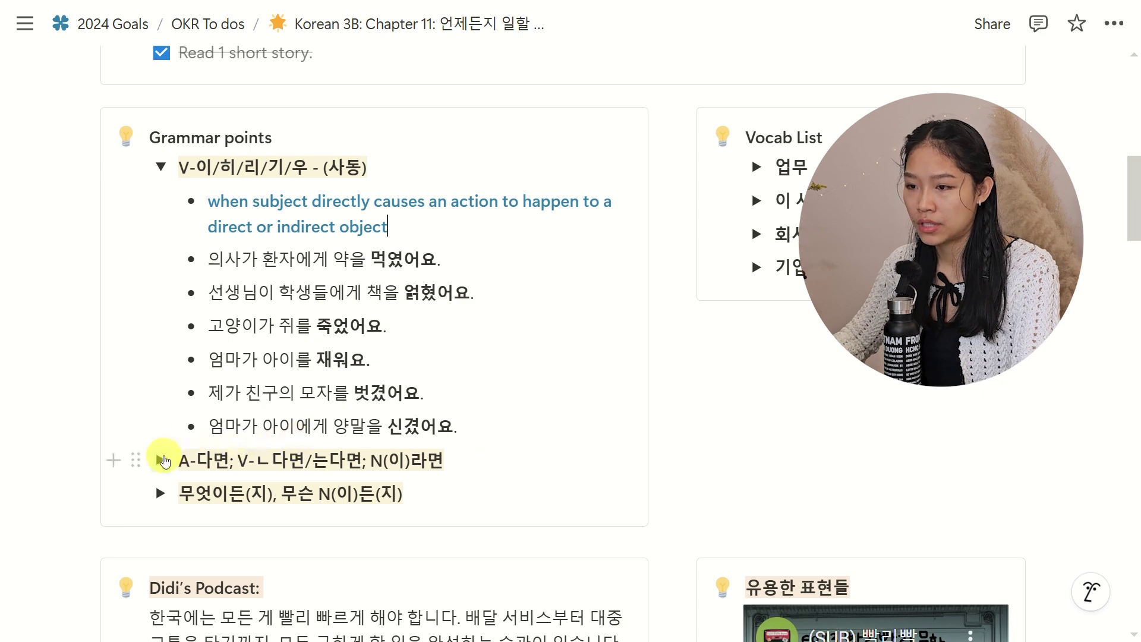
Step: Expand the A-다면; V-ㄴ다면/는다면; N(이)라면 grammar point and look over its example sentences
left_click(161, 461)
scroll(178, 484, "down", 5)
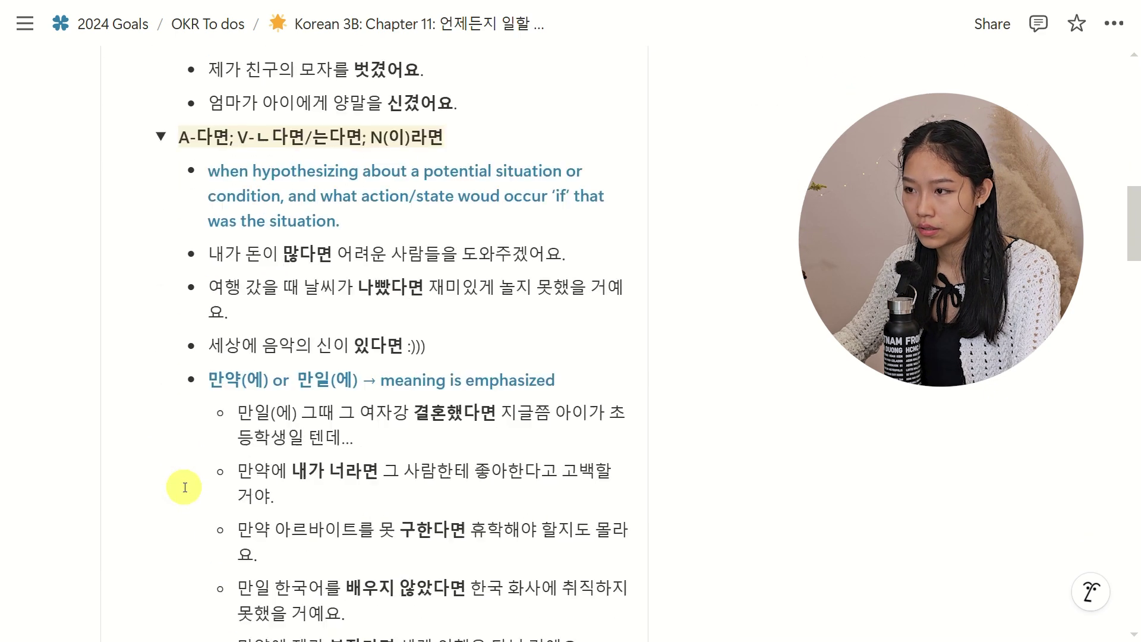
scroll(185, 488, "down", 1)
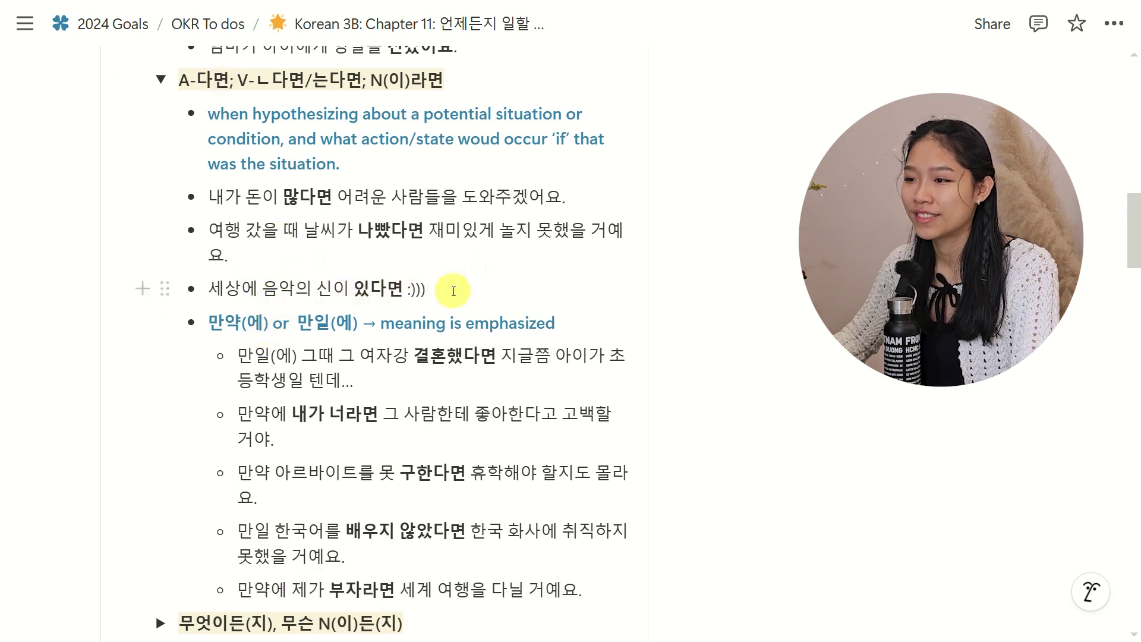
left_click_drag(450, 287, 385, 288)
left_click(497, 290)
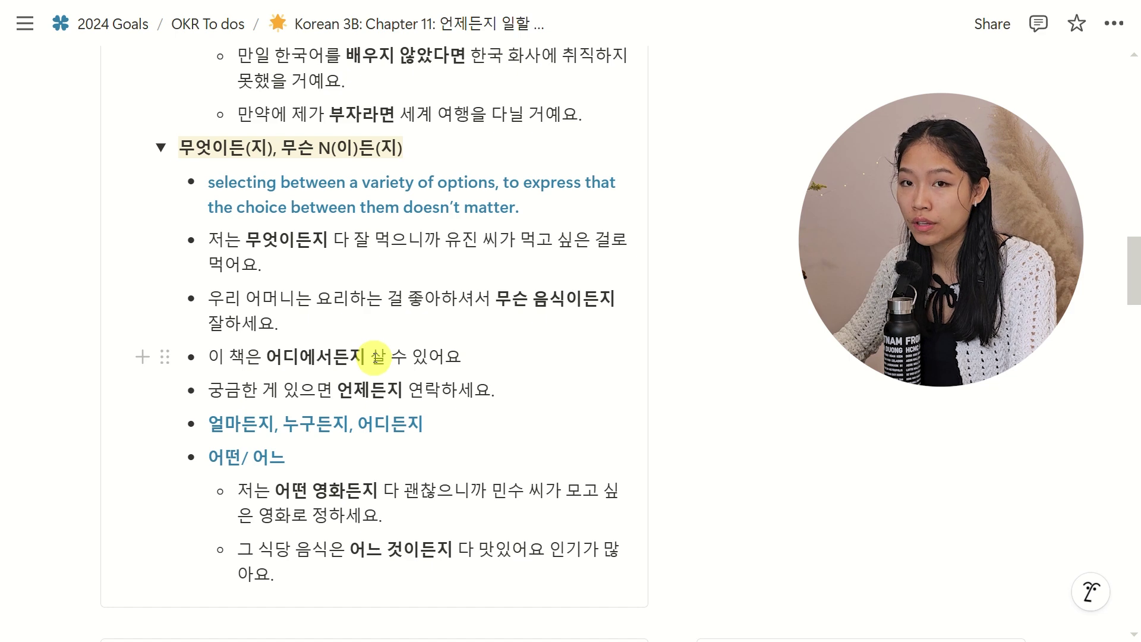
Step: Expand the Vocab List topics 업무, 이 사람은 어떤 사람이냐?, 회사 안에 있는 사람들 and 기업 장르 and look through their words
scroll(739, 443, "up", 15)
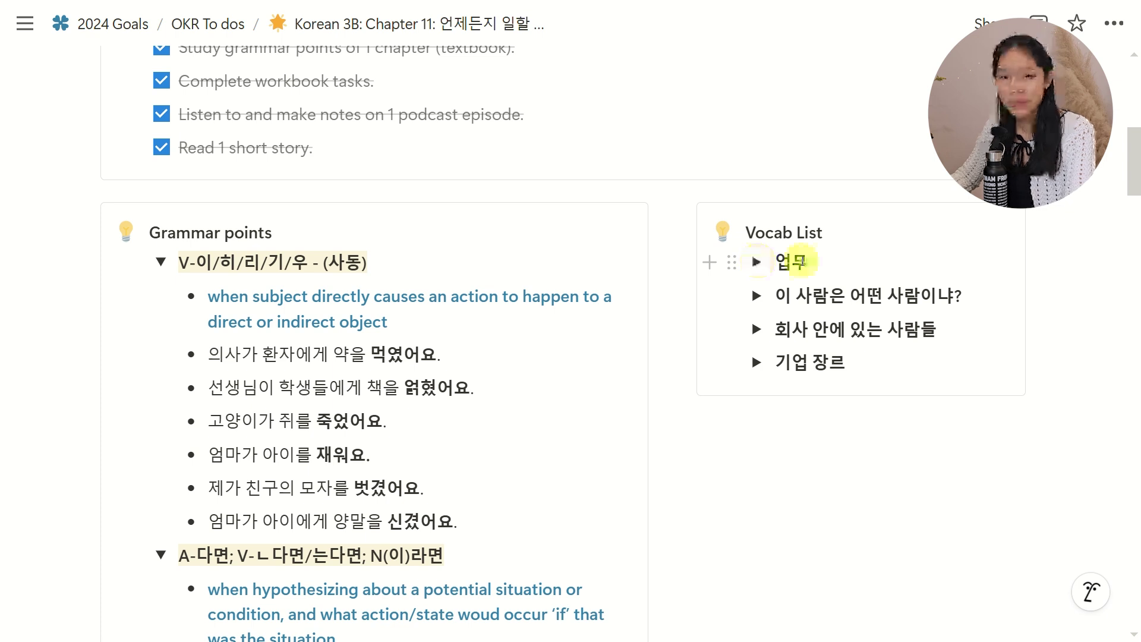
left_click(757, 262)
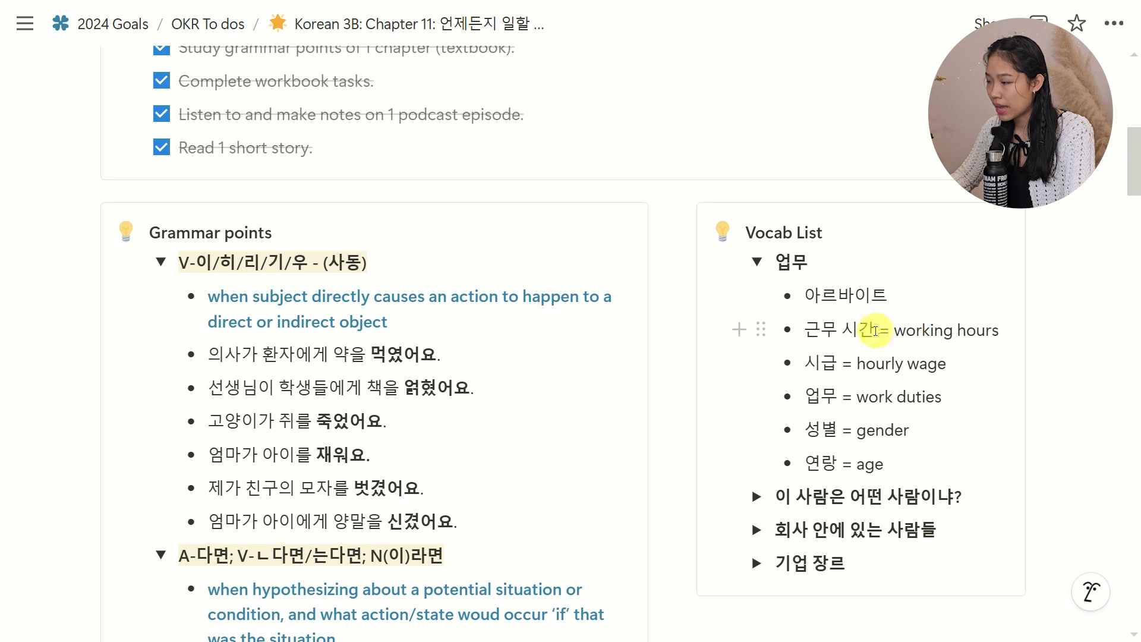
left_click(756, 495)
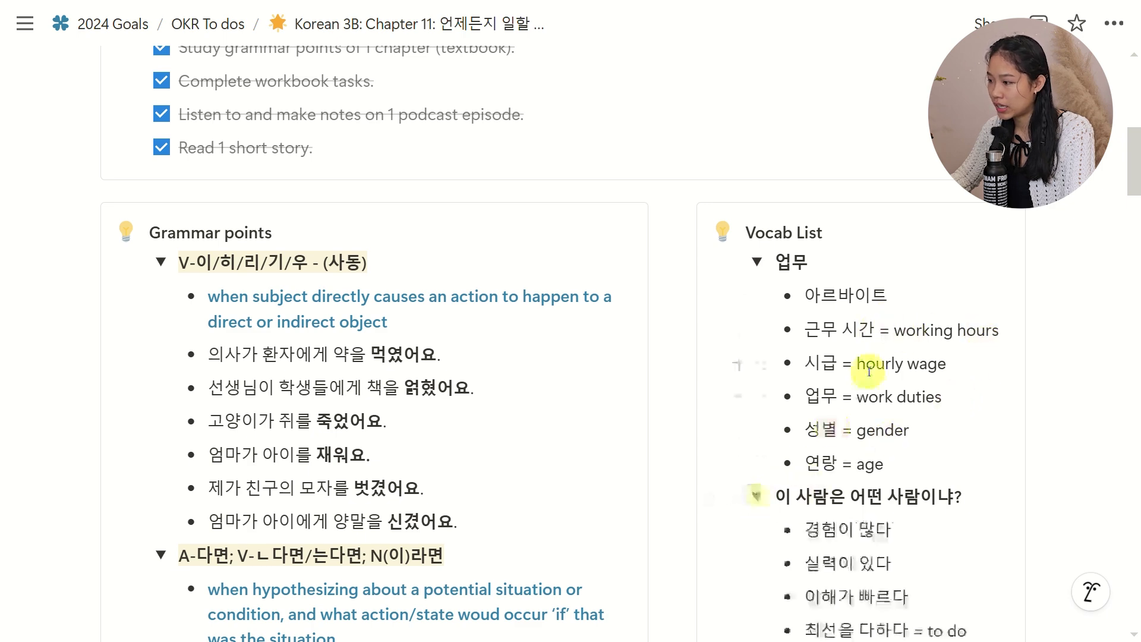
scroll(897, 293, "down", 5)
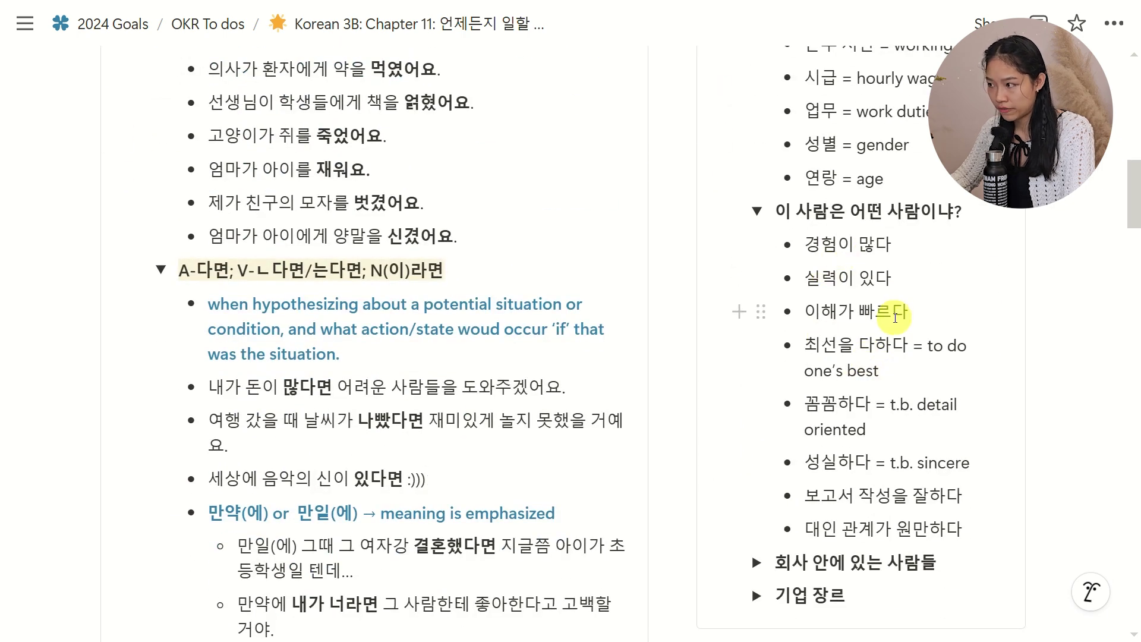
scroll(874, 273, "down", 8)
left_click(757, 86)
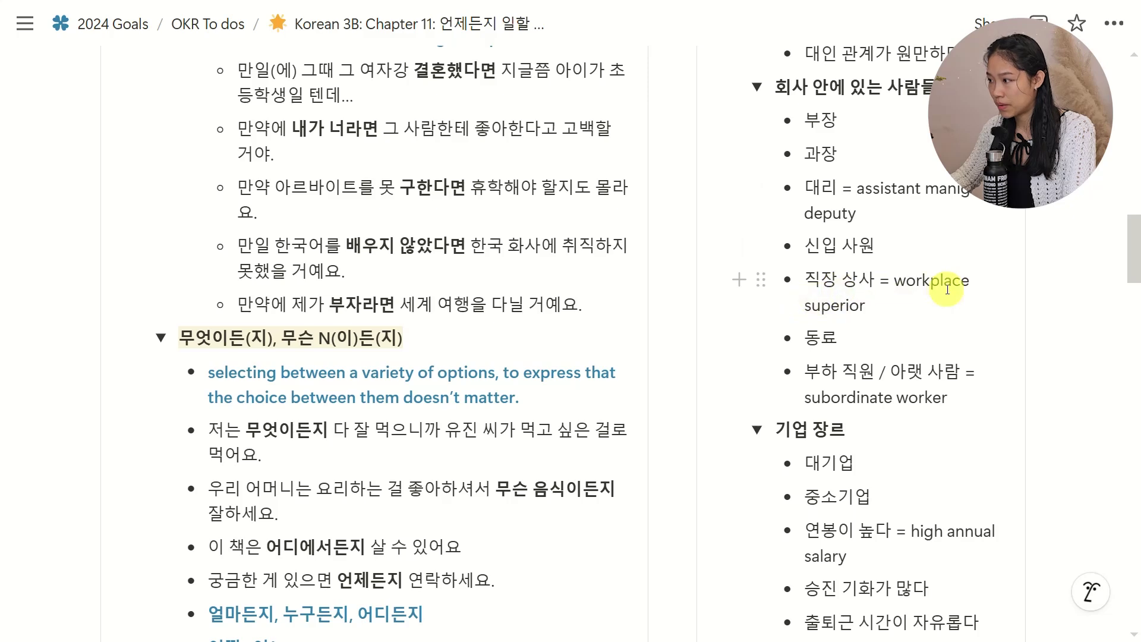
scroll(948, 290, "down", 6)
scroll(948, 290, "up", 8)
Step: Examine the Didi's Podcast summary and the 유용한 표현들 video and expressions list
scroll(949, 290, "down", 11)
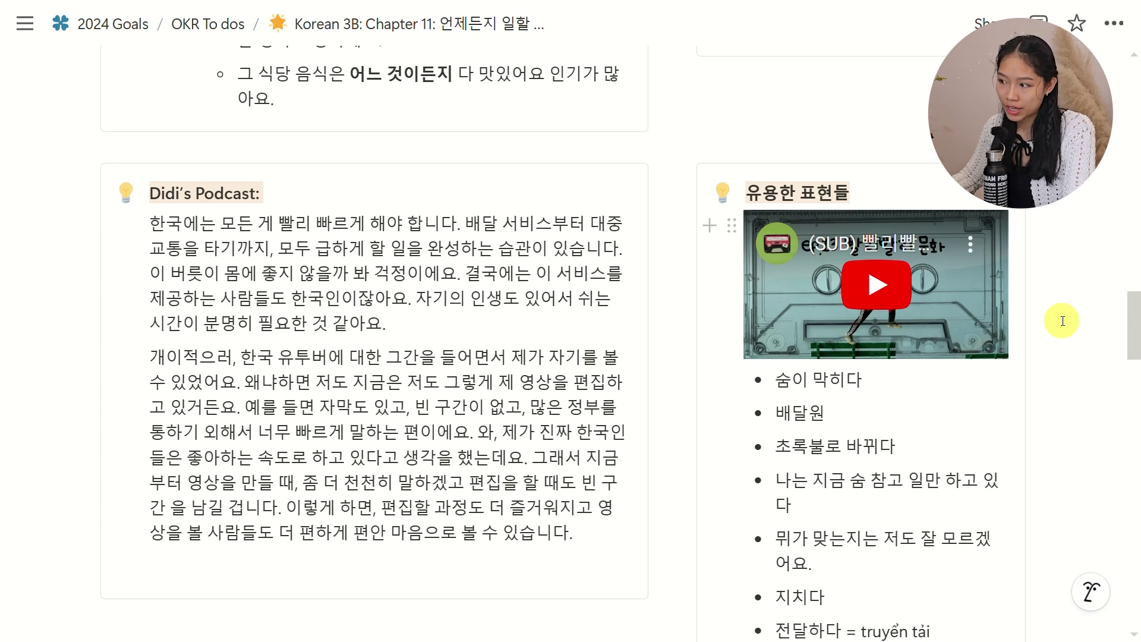
scroll(1063, 321, "up", 6)
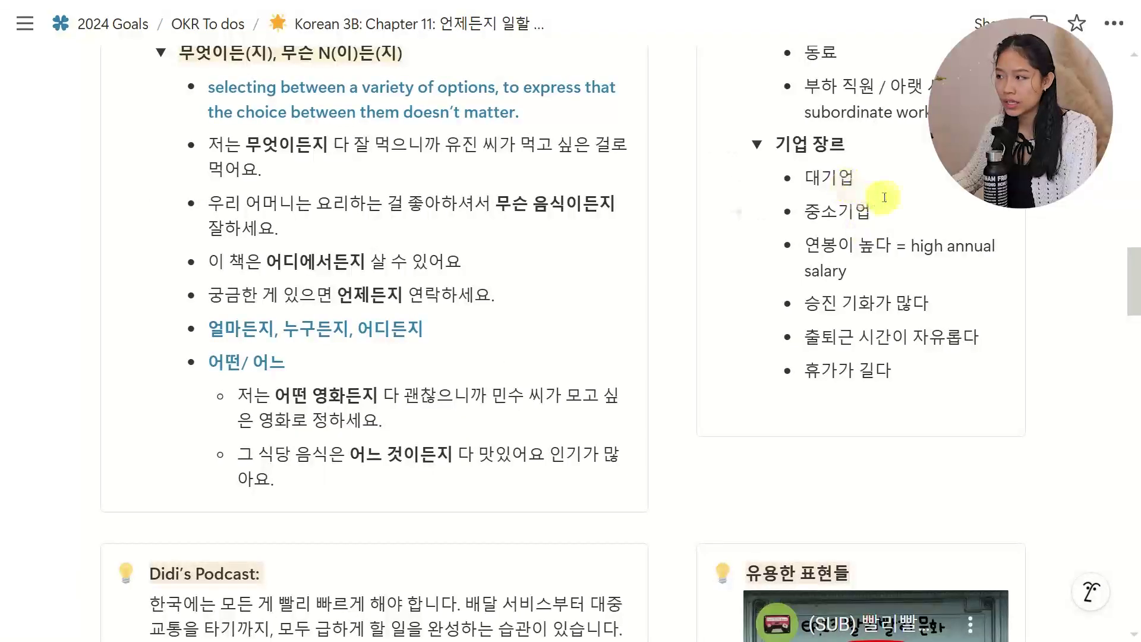
scroll(910, 193, "down", 6)
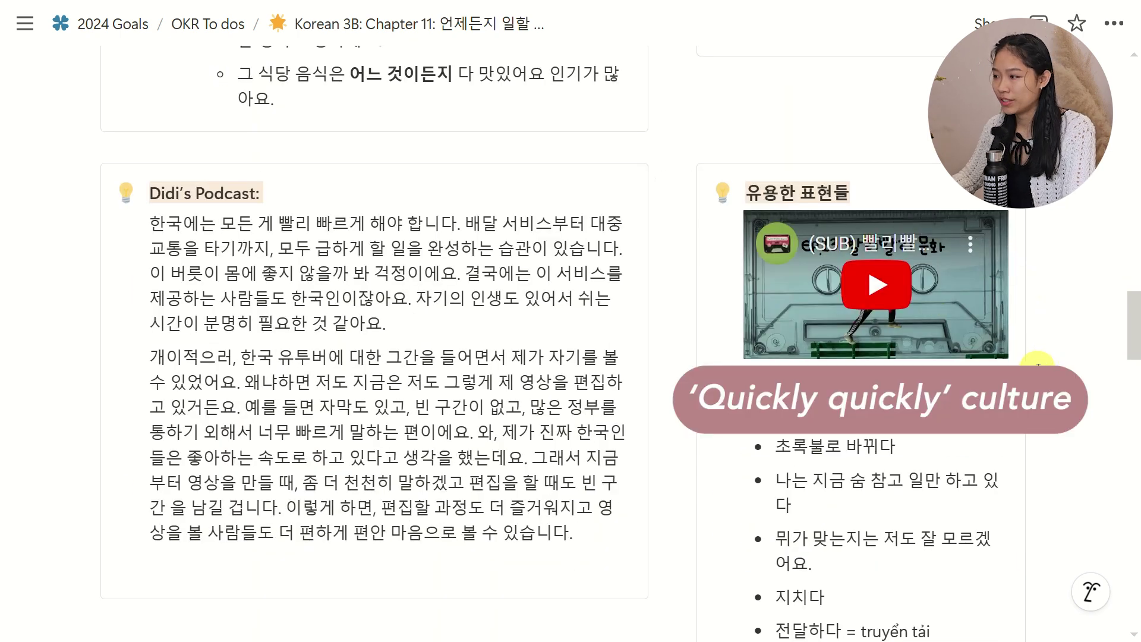
scroll(1039, 364, "down", 2)
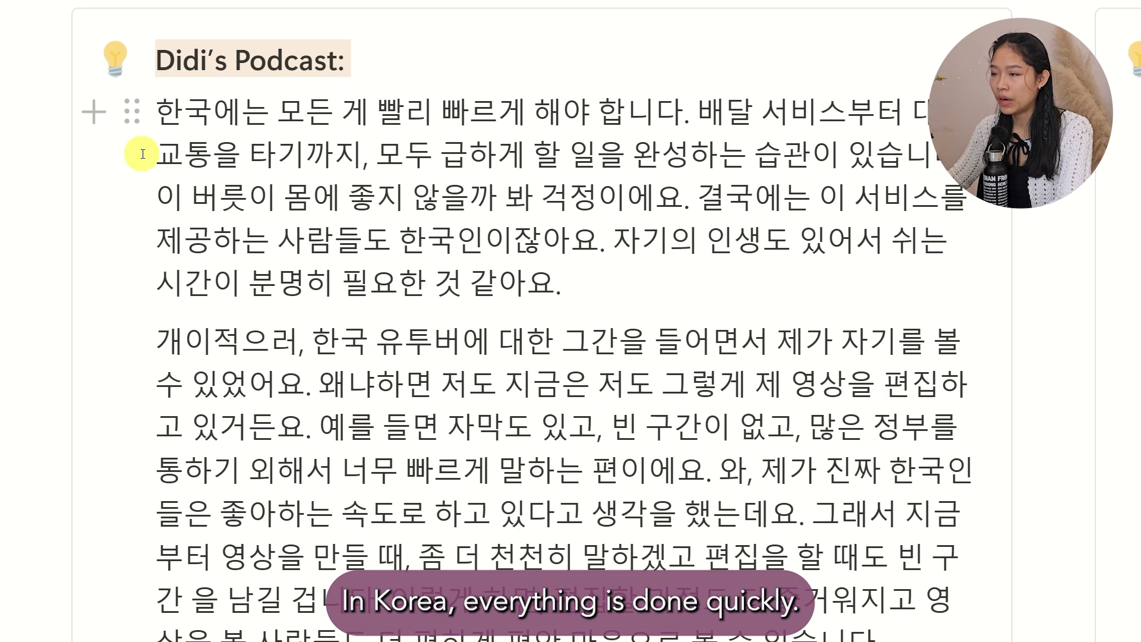
scroll(143, 154, "up", 1)
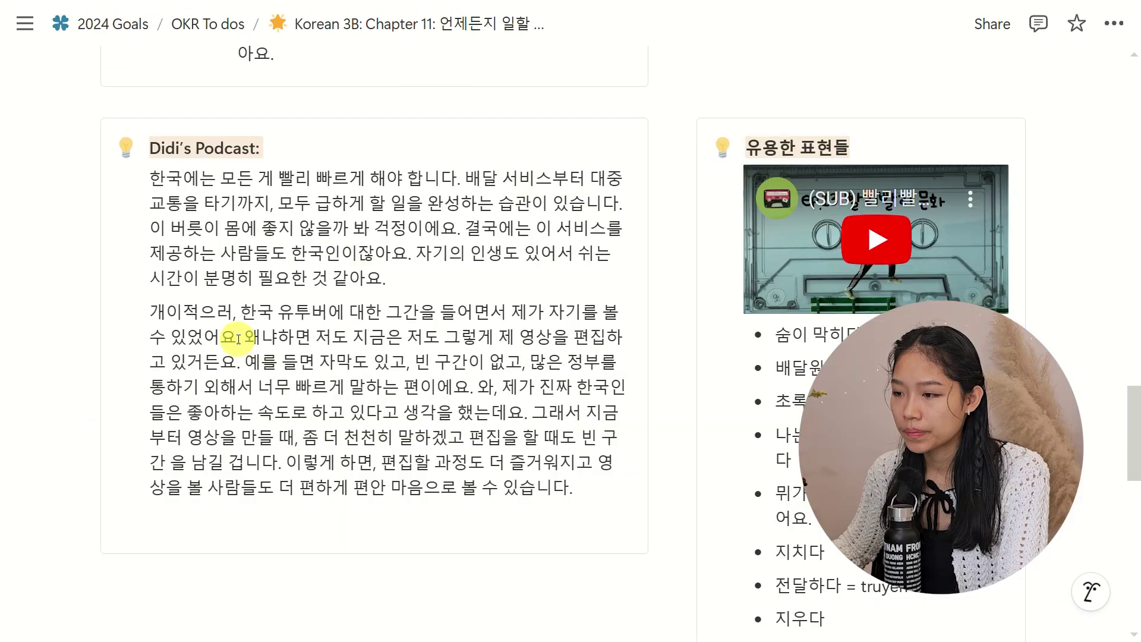
Step: Expand the 이야기 story under 옛날 이야기: 요술 거울 and read through it down to the 문법 section
scroll(241, 333, "down", 8)
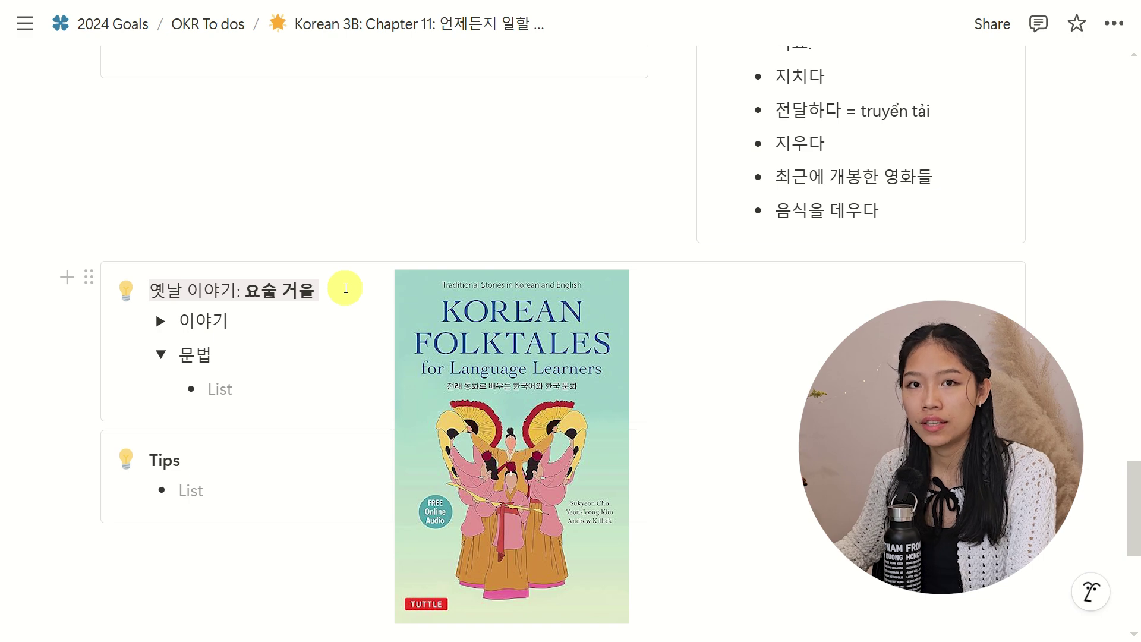
left_click(161, 321)
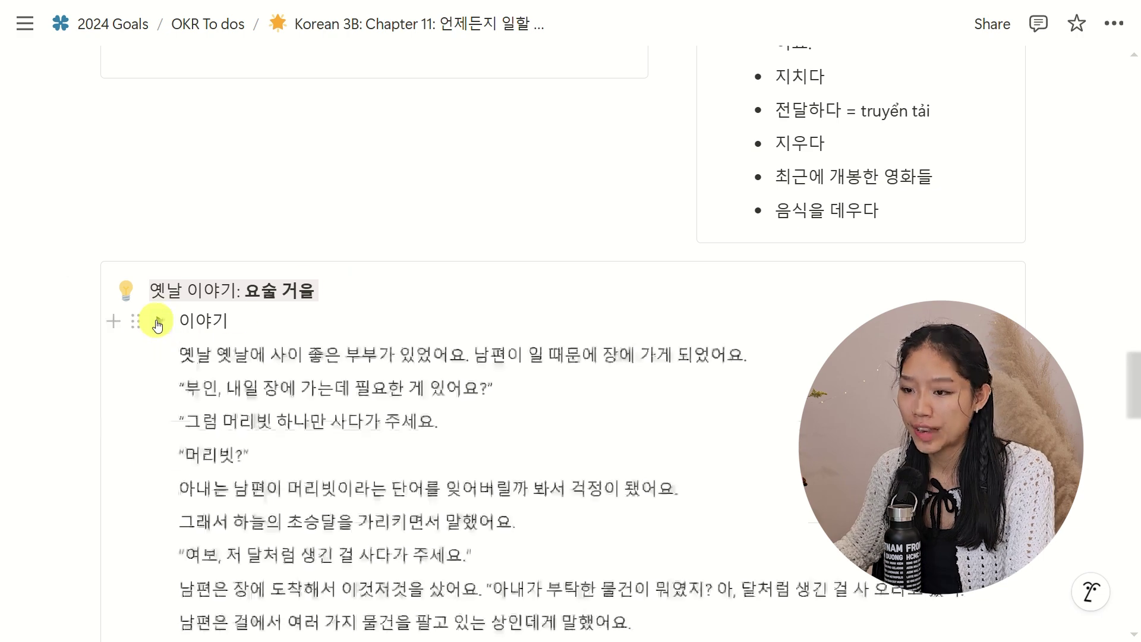
scroll(532, 290, "down", 3)
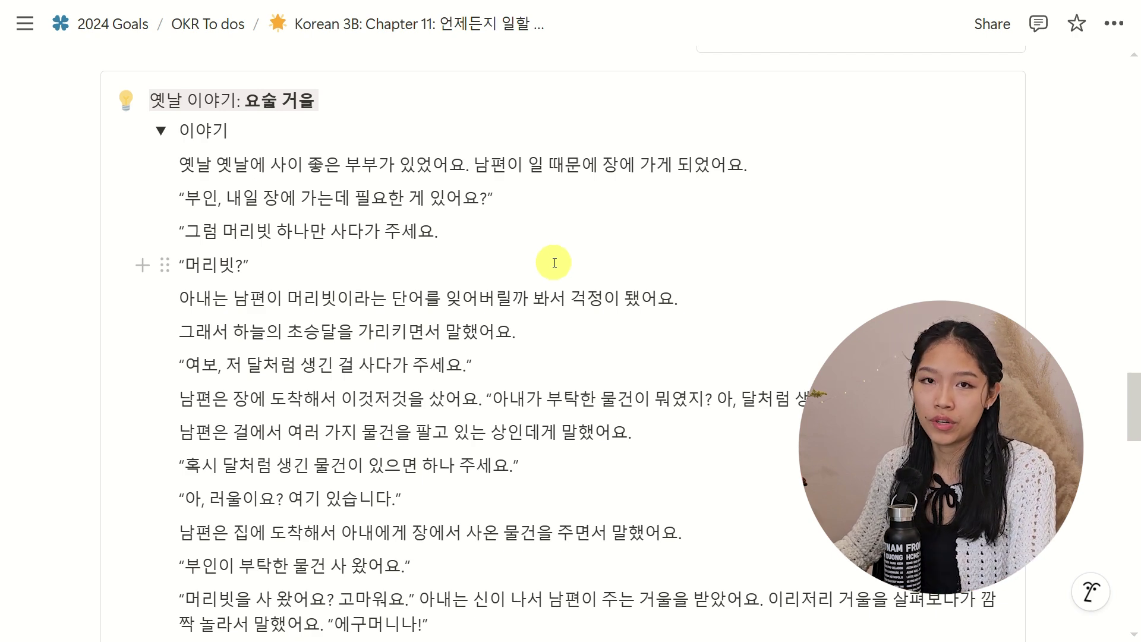
scroll(553, 263, "down", 10)
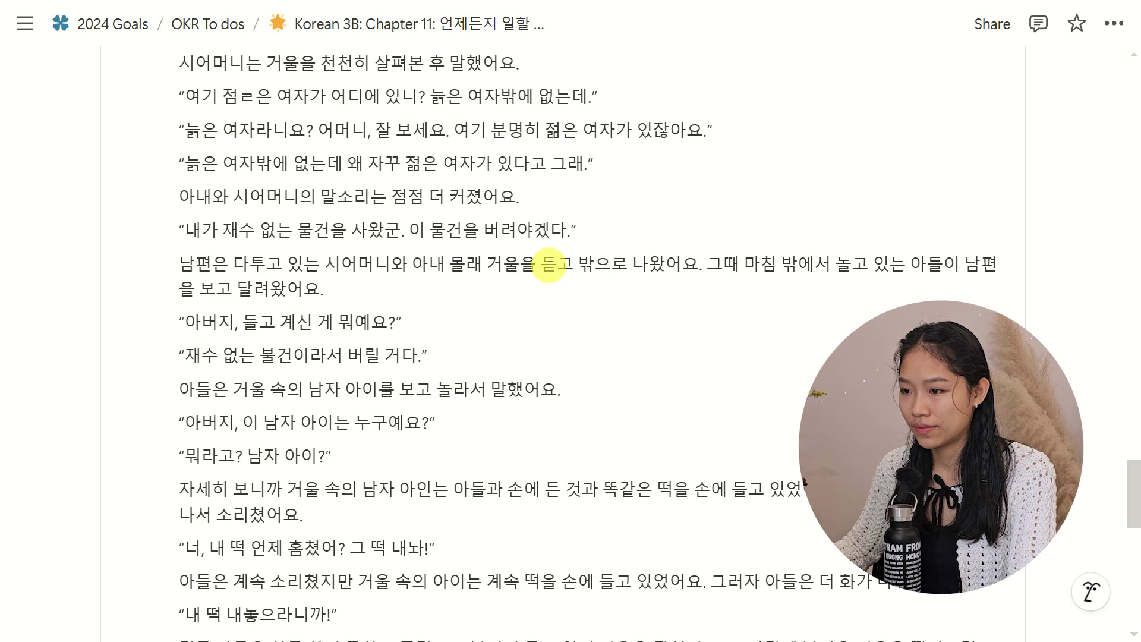
scroll(550, 265, "down", 5)
scroll(550, 265, "down", 3)
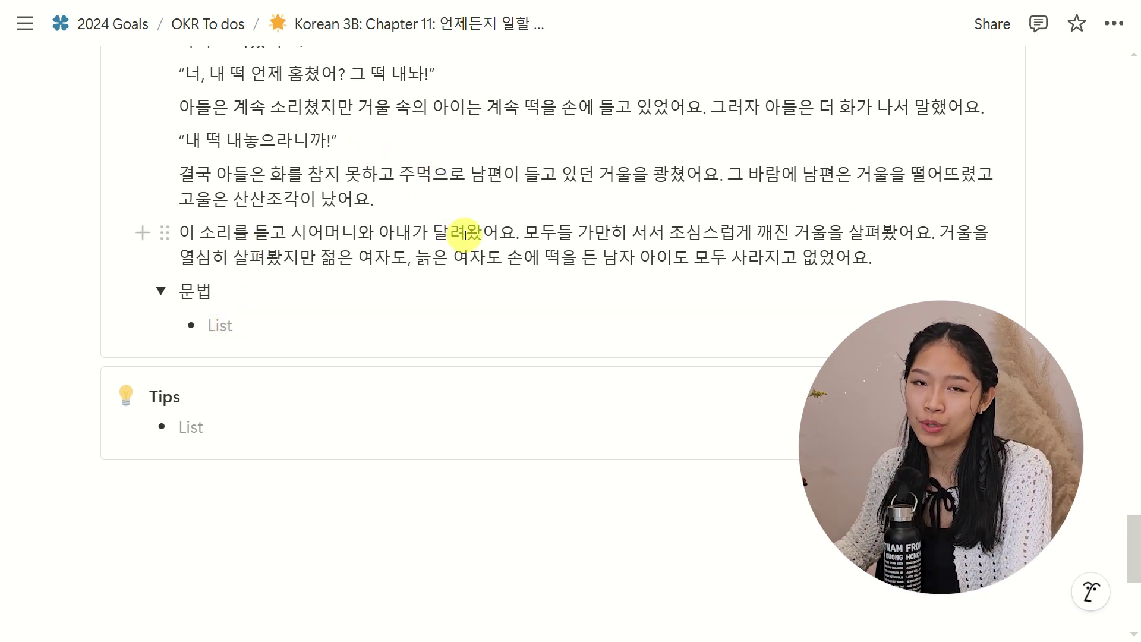
scroll(466, 233, "up", 3)
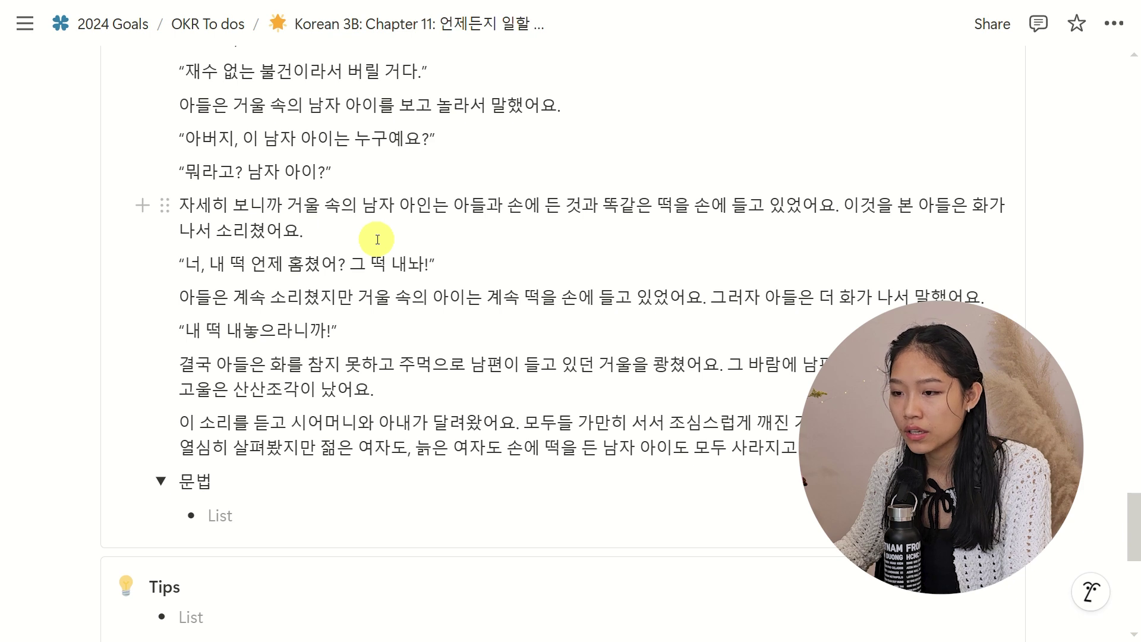
scroll(297, 333, "down", 2)
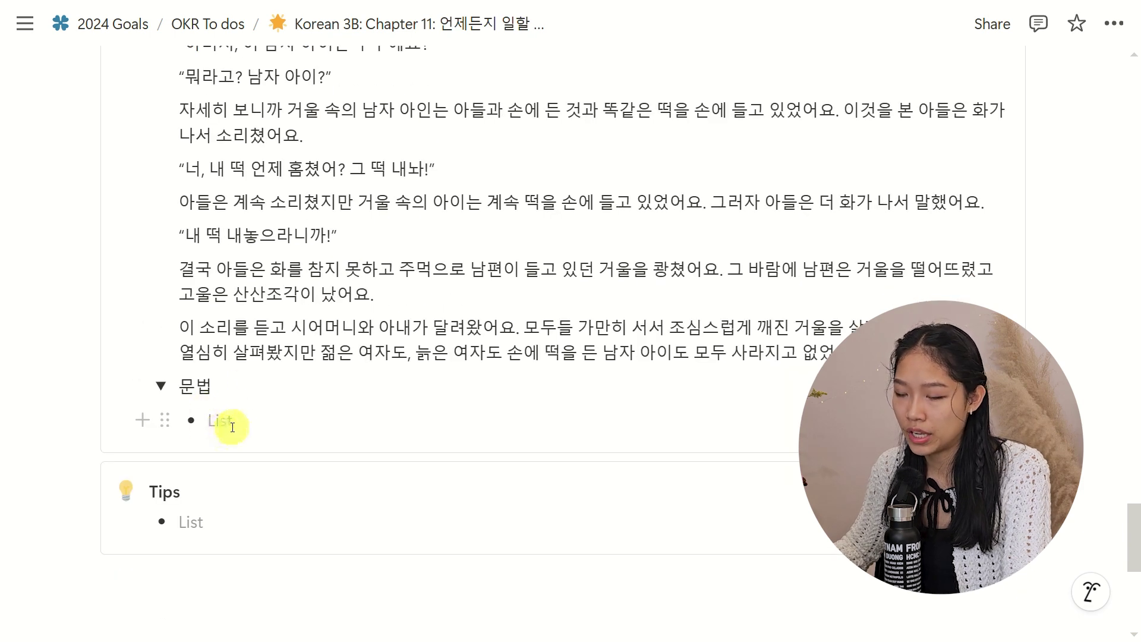
Step: Go back to the OKR To dos list and open the Korean 2B: Chapter 17 page in full
key("ctrl+bracketleft")
scroll(619, 288, "up", 2)
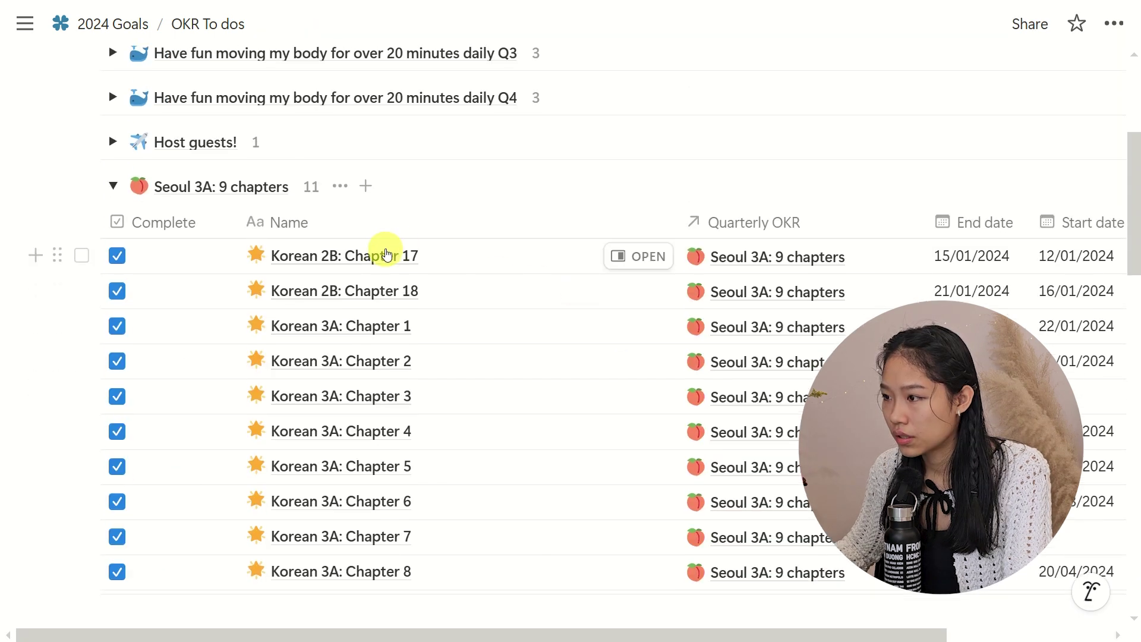
left_click(637, 267)
left_click(453, 23)
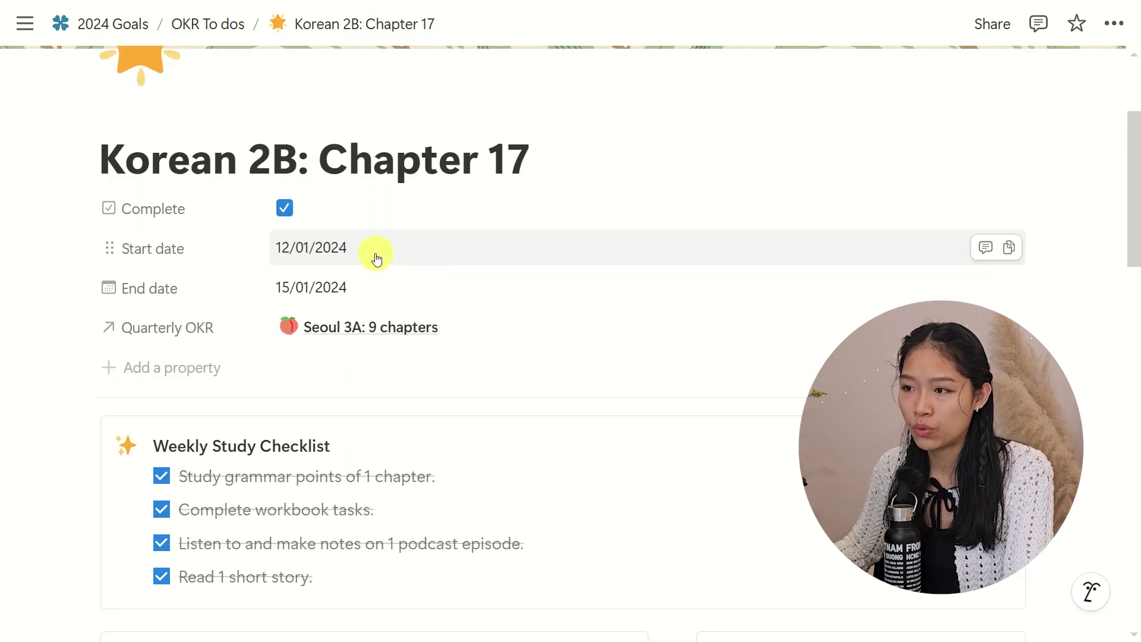
Step: Expand the 이야기 story under 옛날 이야기: 건달 농사꾼 and read through its highlighted vocabulary down to the 문법 notes
scroll(376, 250, "down", 10)
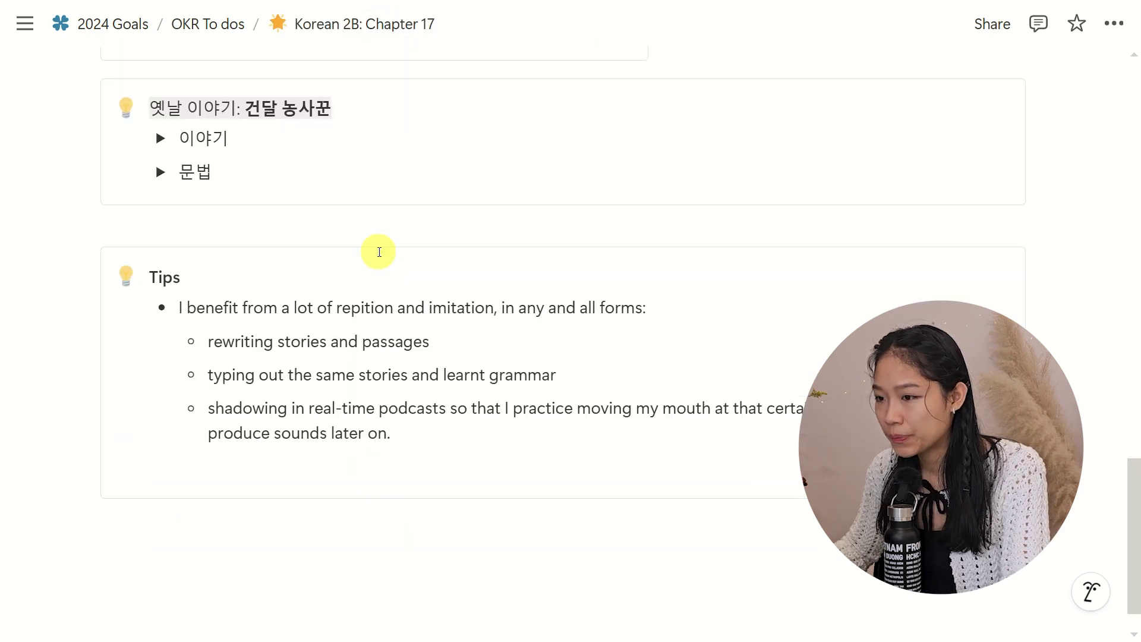
scroll(377, 247, "up", 2)
left_click(159, 184)
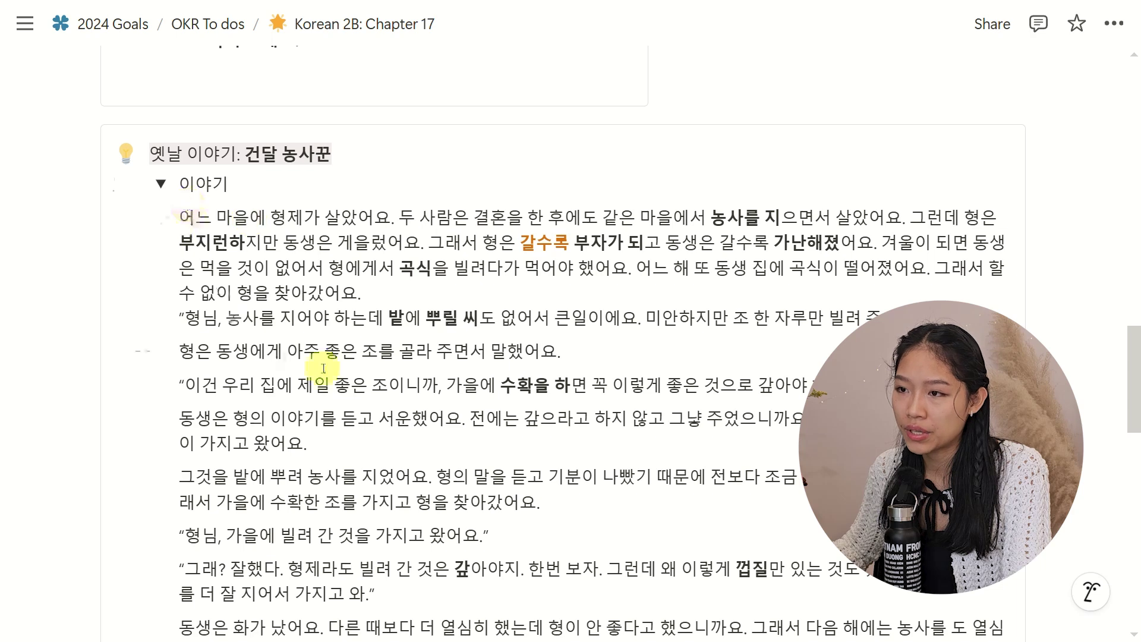
scroll(377, 327, "down", 8)
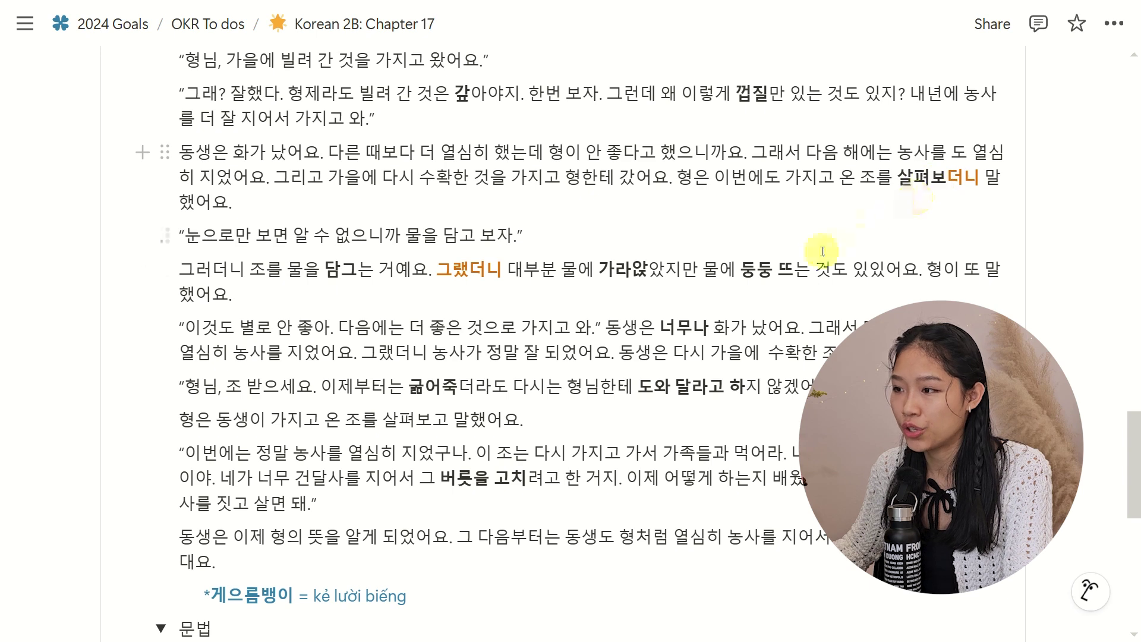
scroll(797, 262, "down", 6)
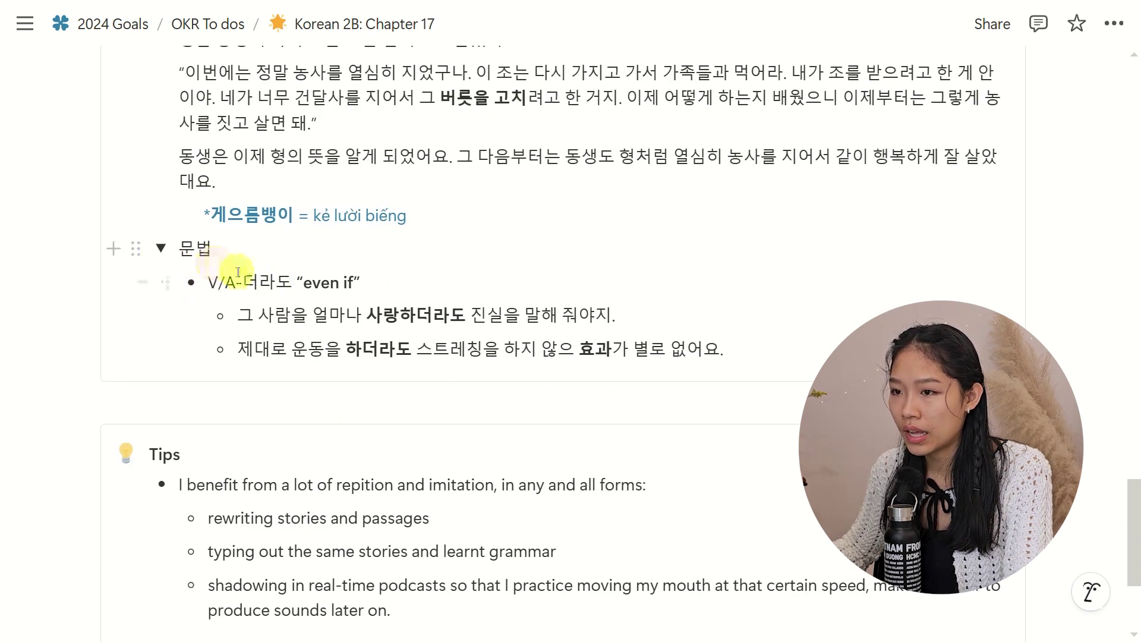
Step: Read the Tips list and look back over the chapter's podcast, vocabulary, grammar and Weekly Study Checklist sections
scroll(751, 311, "down", 3)
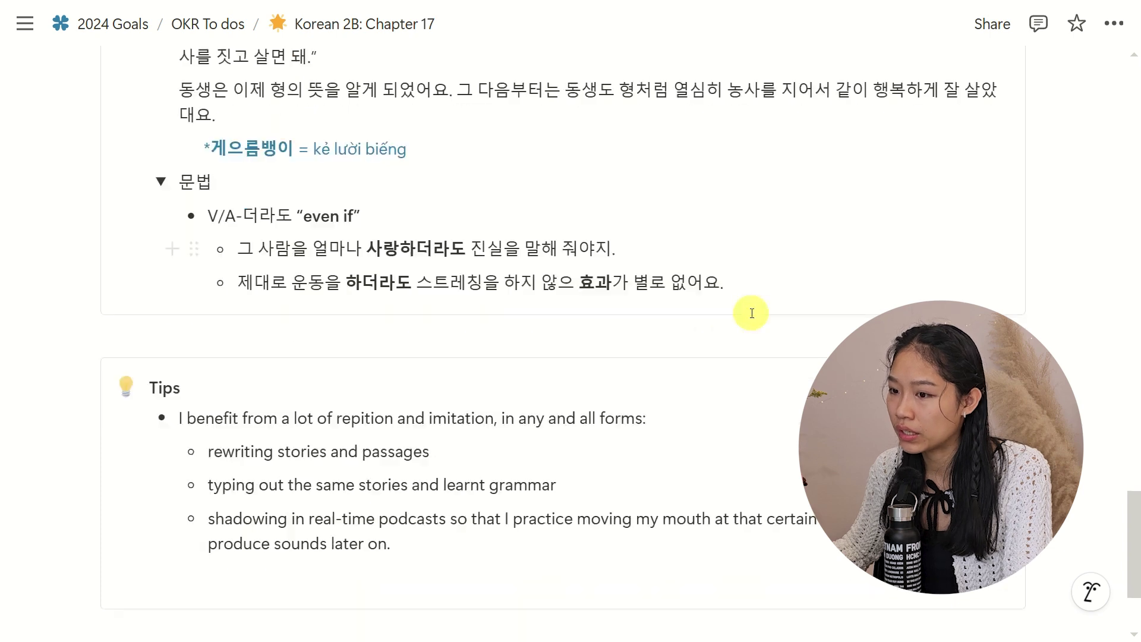
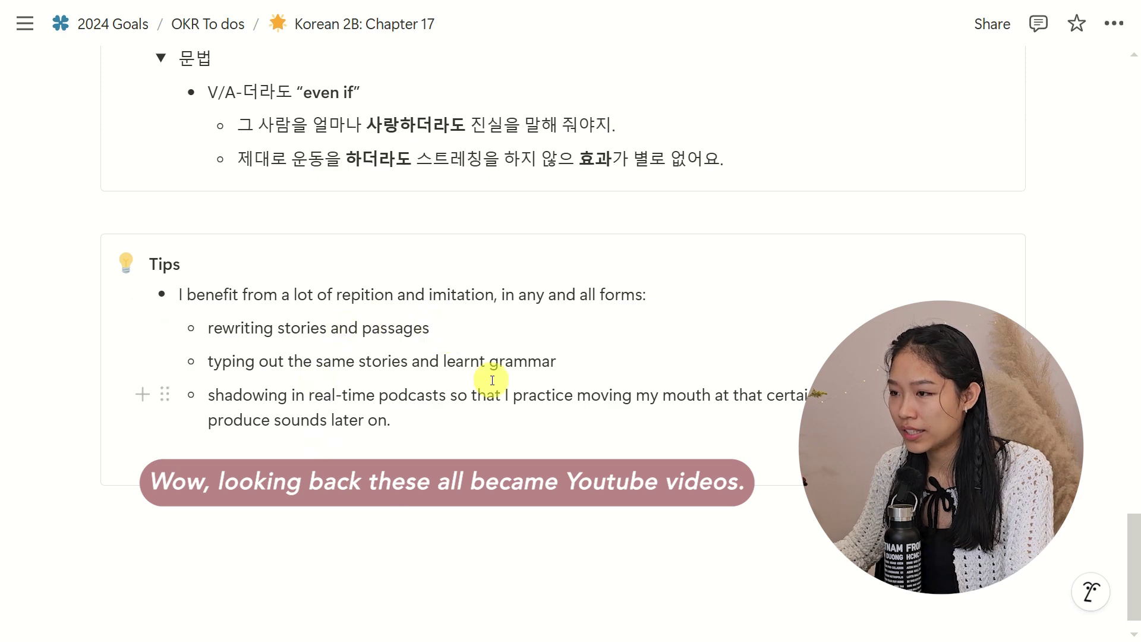
scroll(492, 381, "up", 15)
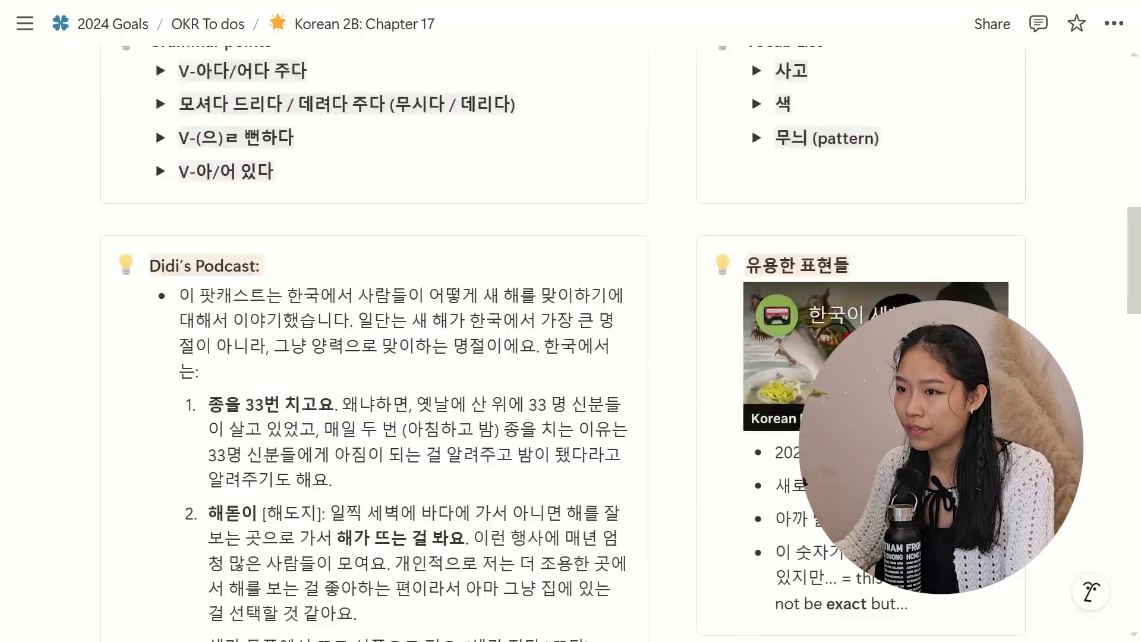
scroll(571, 333, "up", 5)
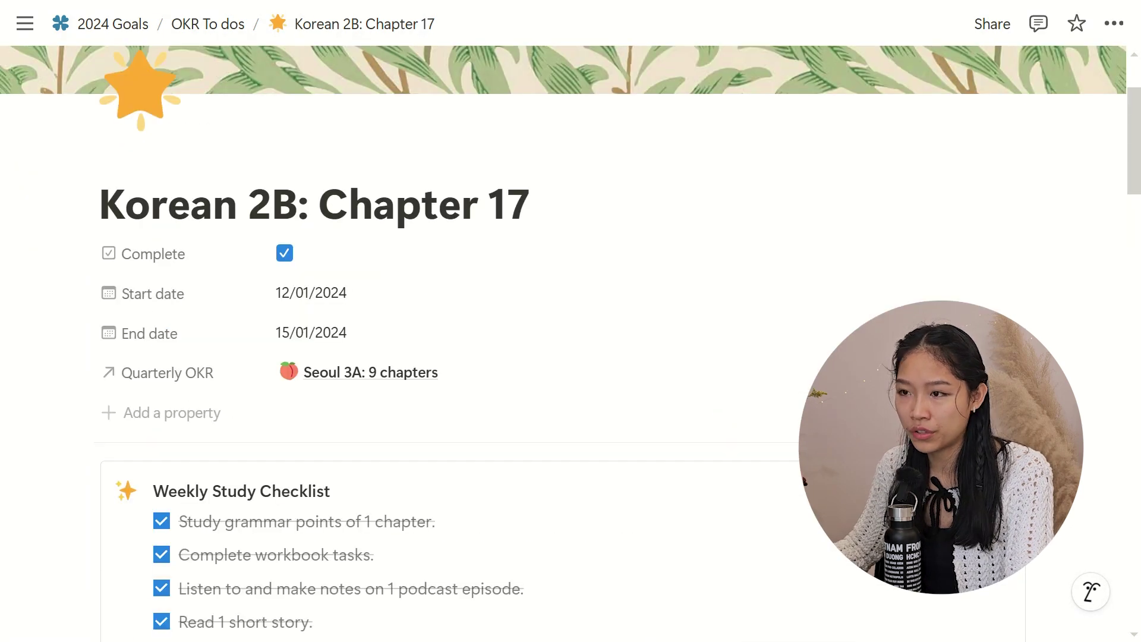
scroll(1089, 330, "up", 3)
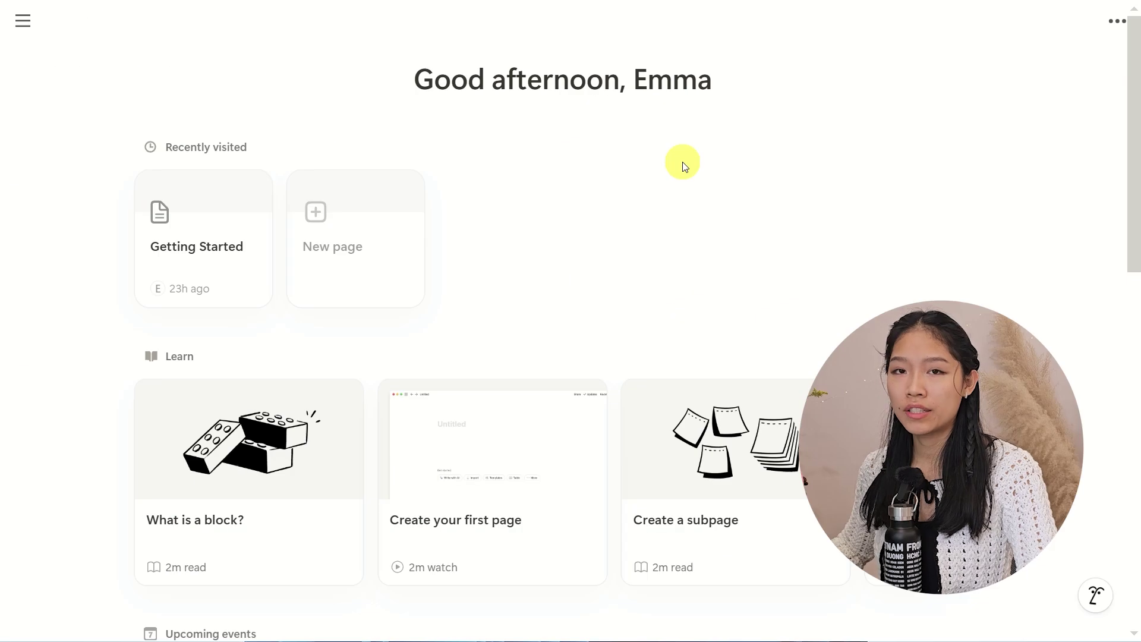
Step: Create a new page titled "Korean" and add an icon to it
left_click(356, 246)
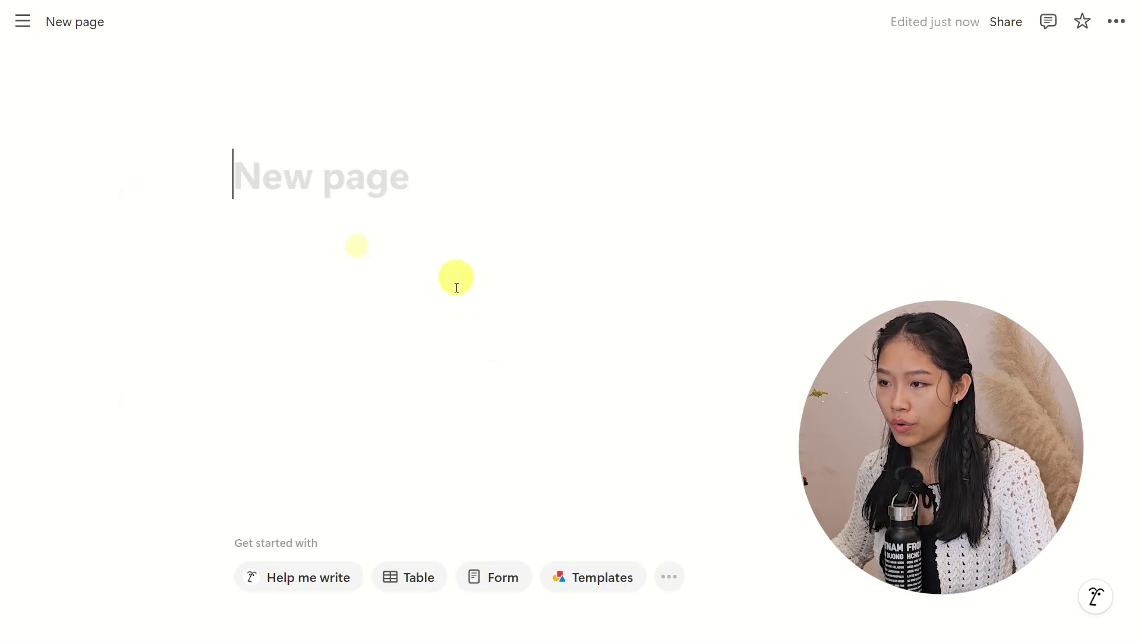
type("Korean")
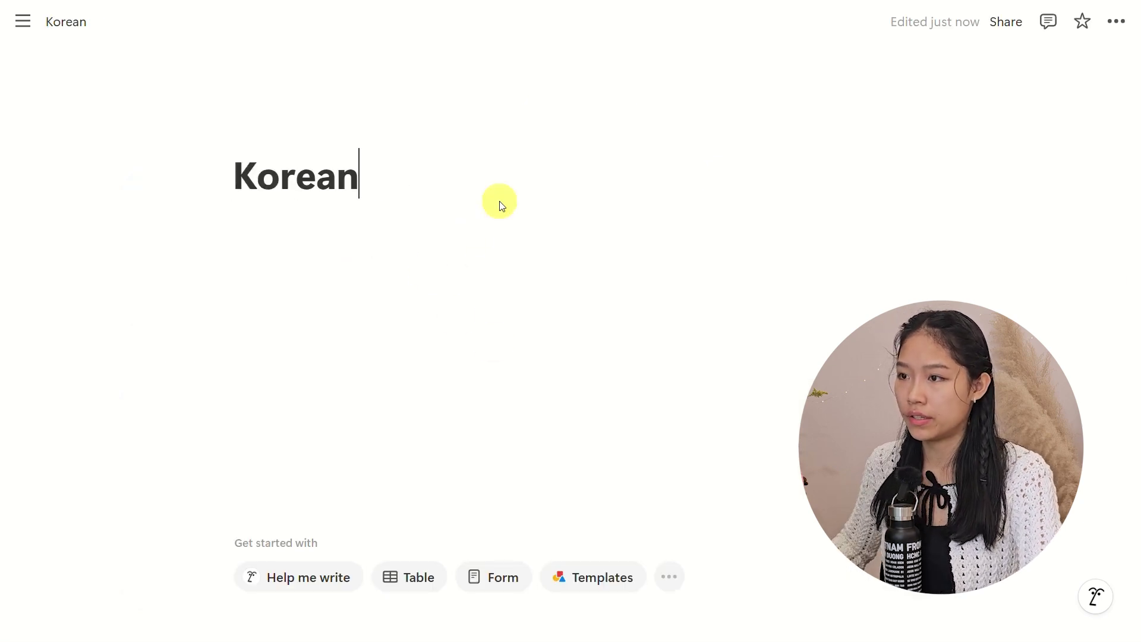
left_click(293, 129)
left_click(287, 132)
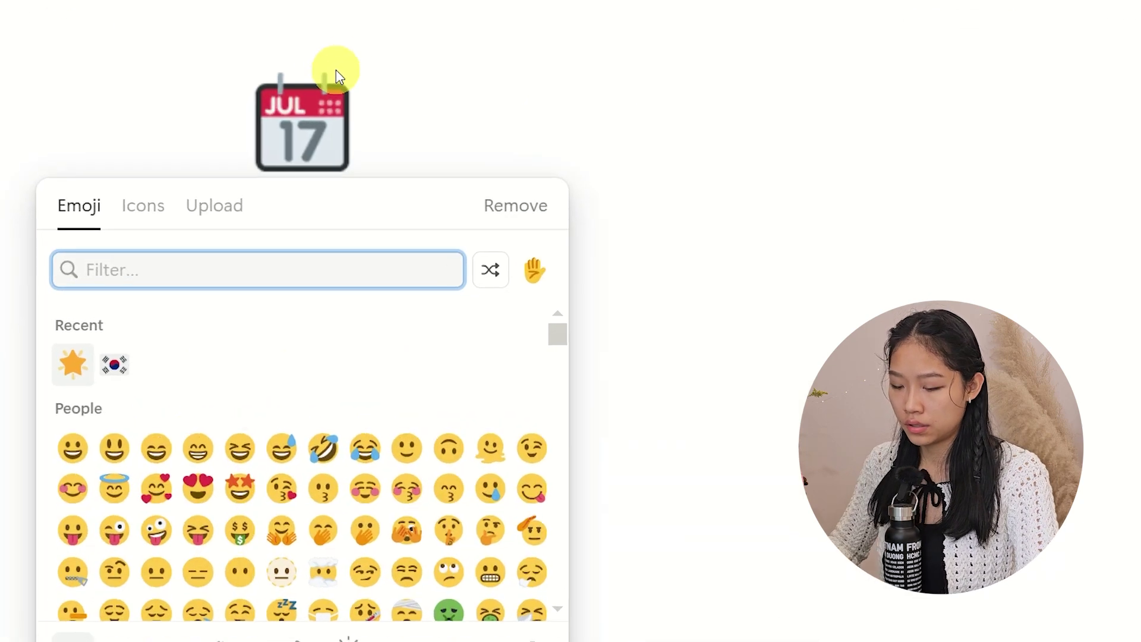
Step: Search the emojis for "kimchi" and "korea", and set the page icon to the South Korean flag
type("kimchi")
key("BackSpace")
key("BackSpace")
key("BackSpace")
key("BackSpace")
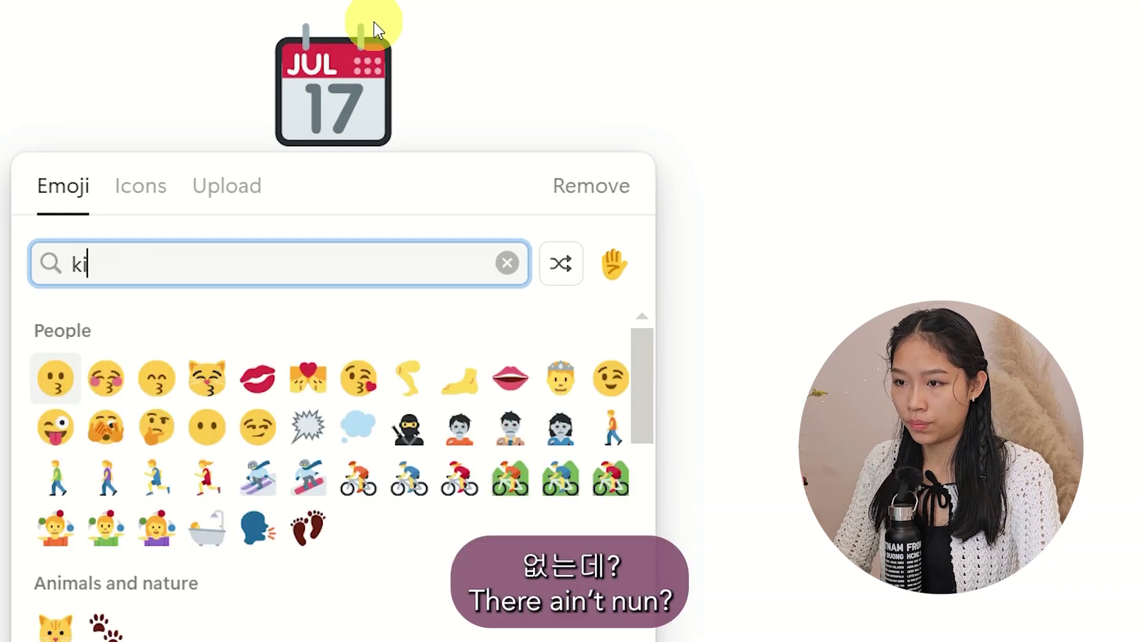
key("BackSpace")
type("orean")
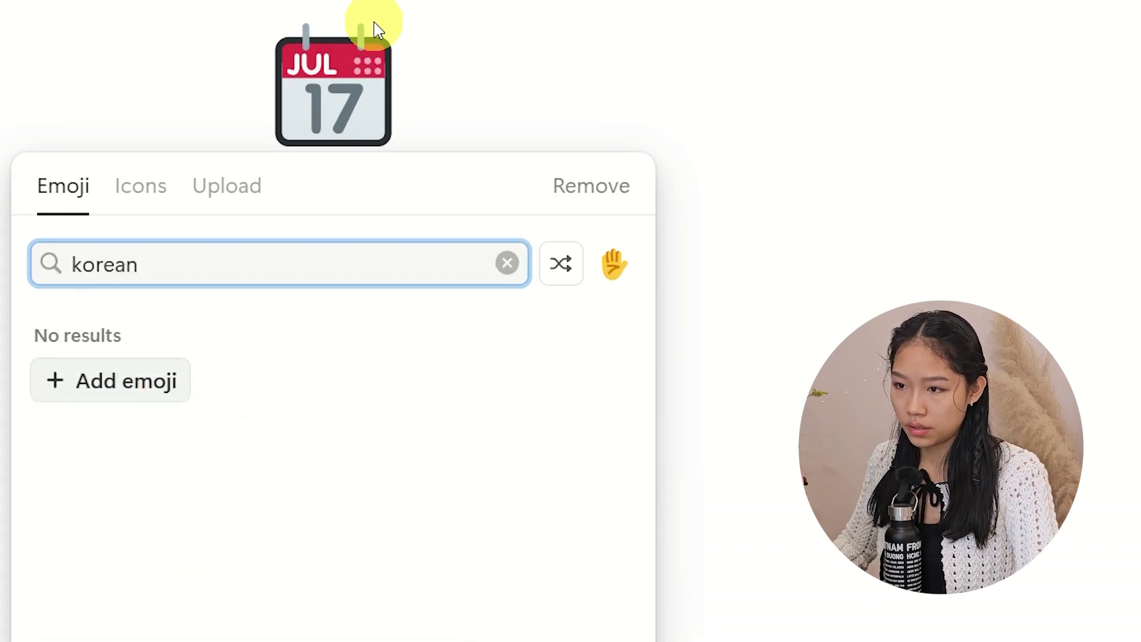
key("BackSpace")
left_click(111, 329)
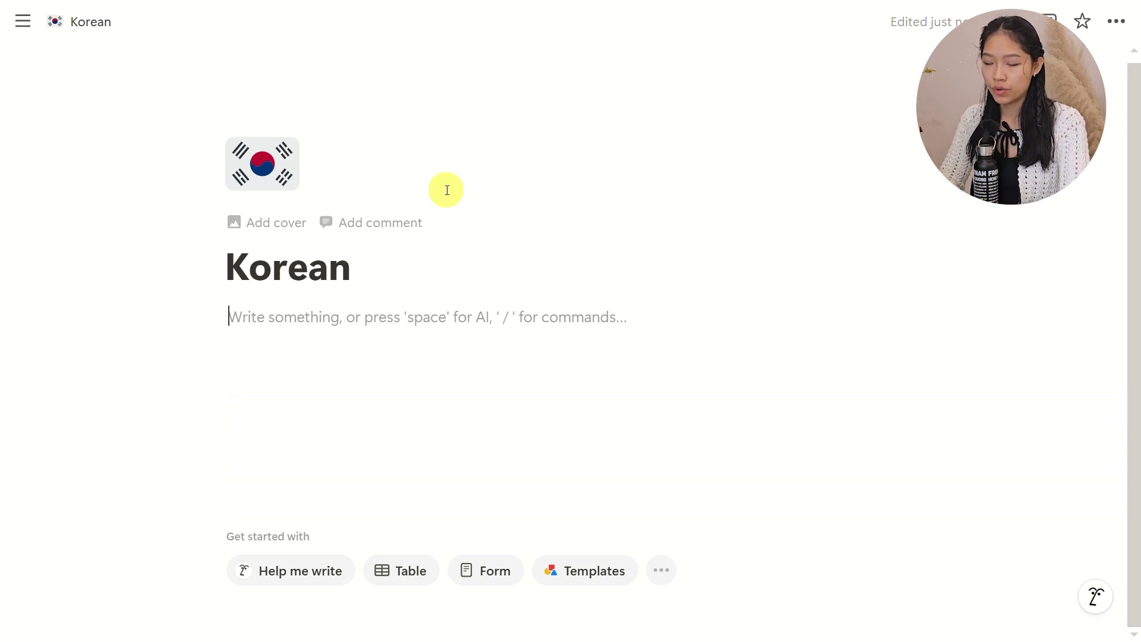
Step: Insert an inline database on the Korean page and hide its database title
type("/data")
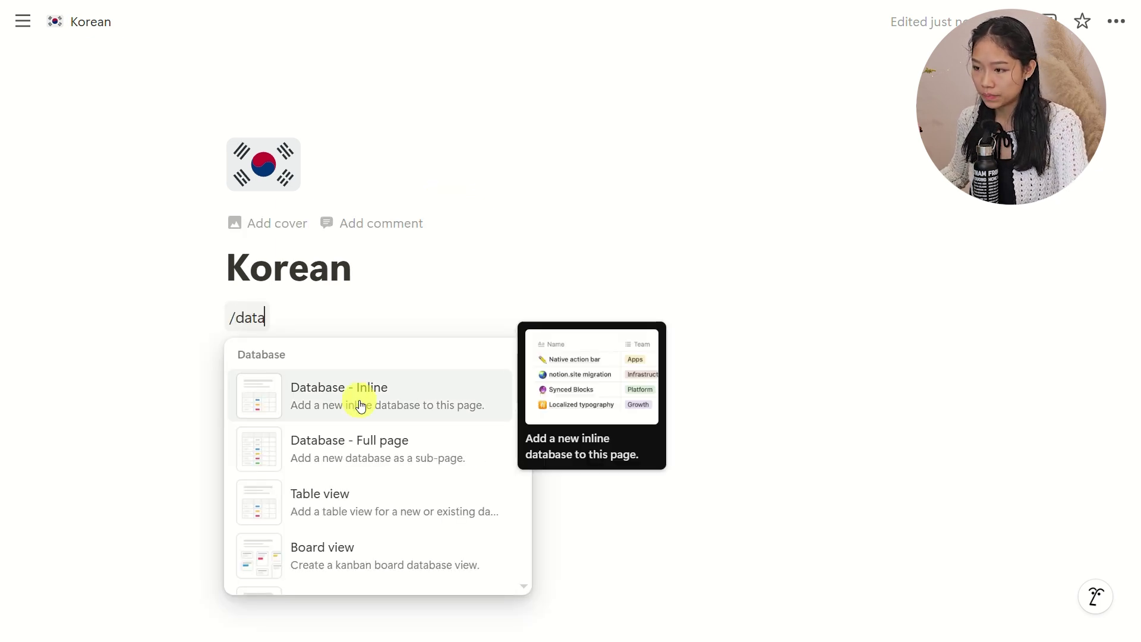
left_click(361, 406)
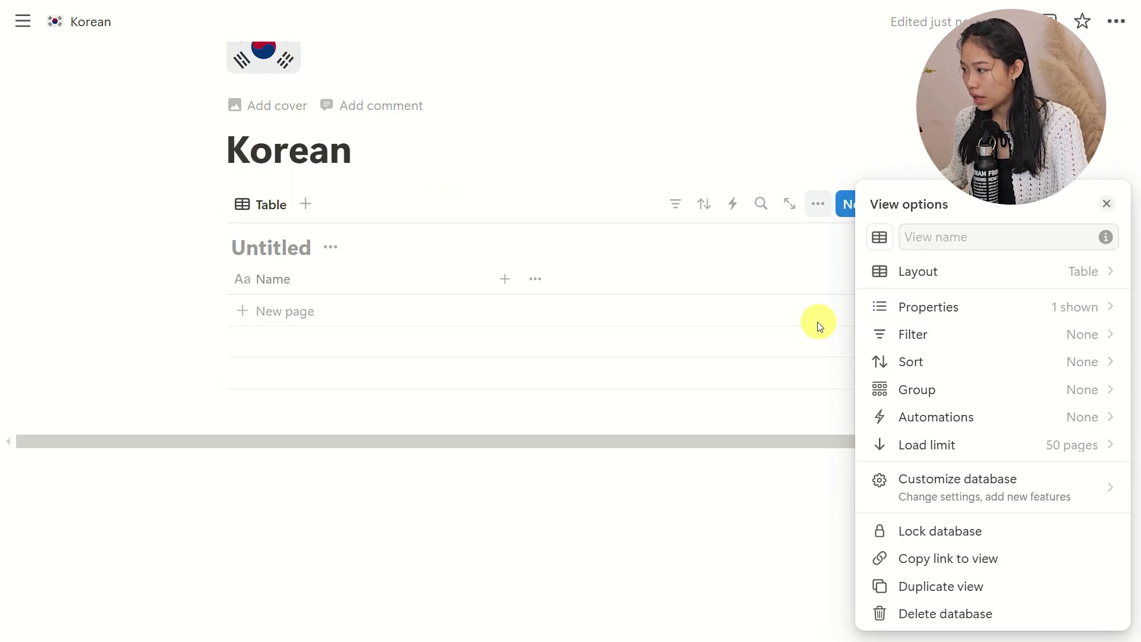
left_click(952, 307)
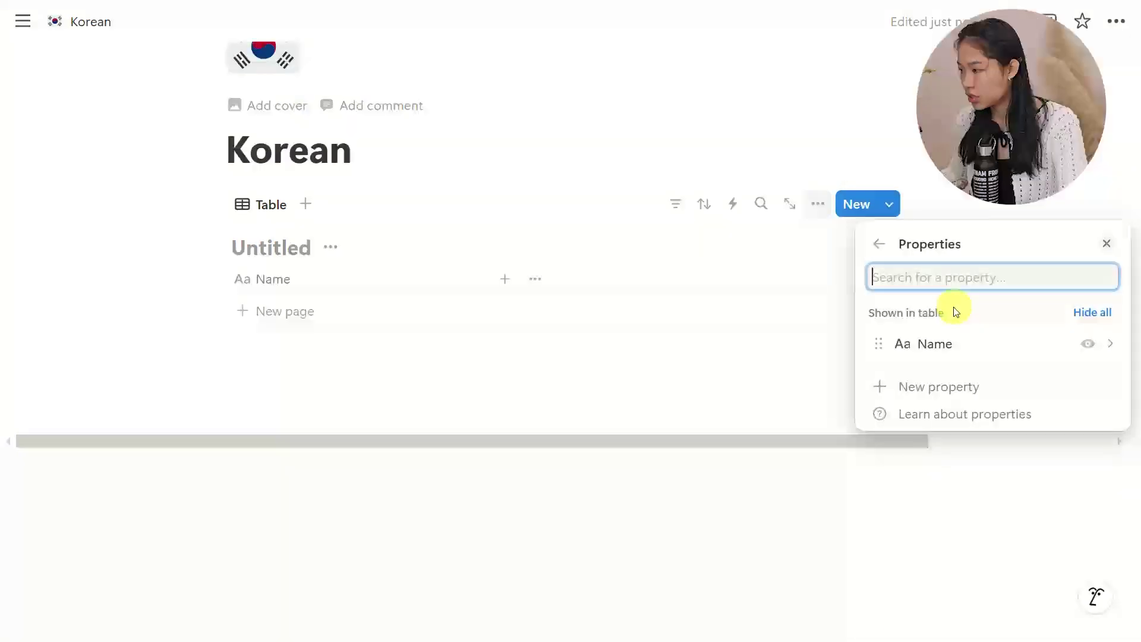
left_click(891, 243)
left_click(927, 267)
left_click(1101, 415)
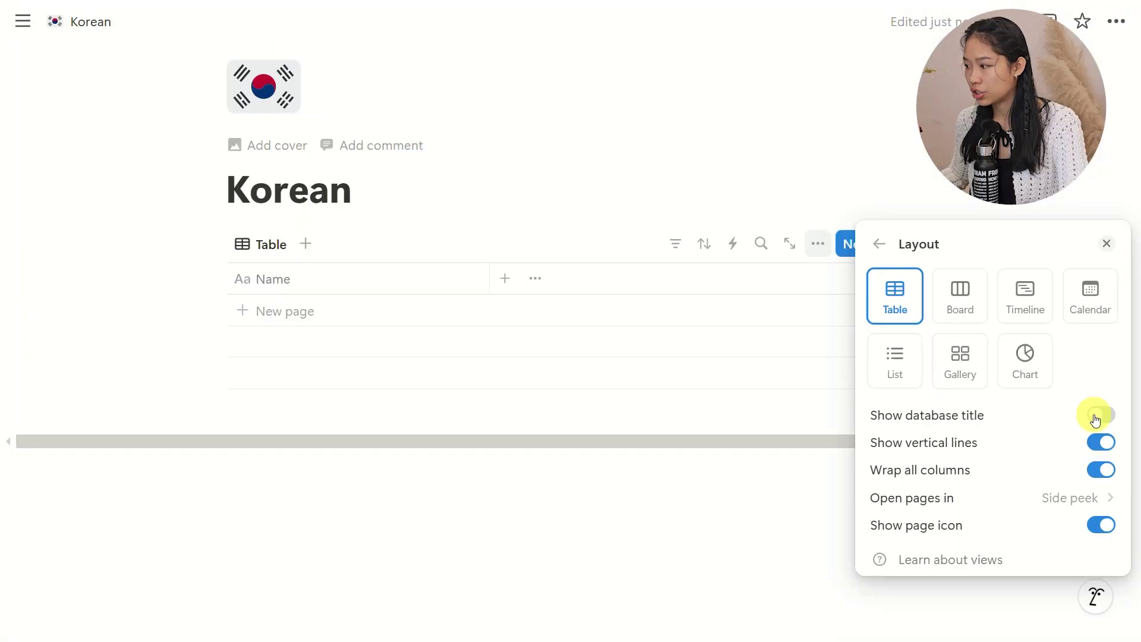
left_click(152, 314)
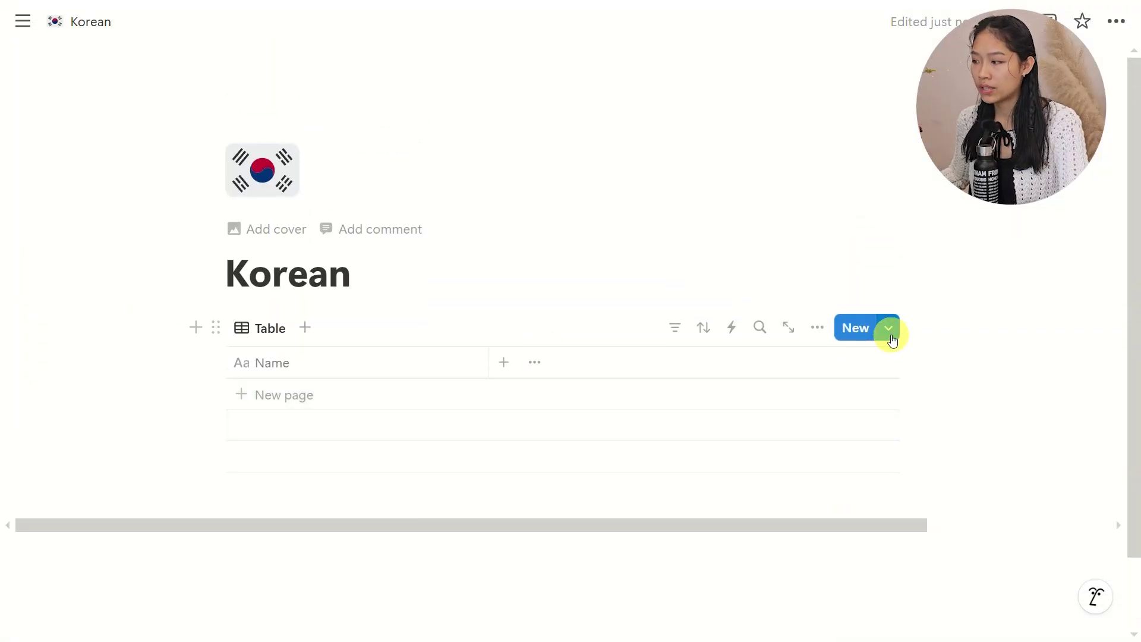
Step: Create a new template for the database, open it as a full page and set it to full width
left_click(890, 331)
left_click(766, 445)
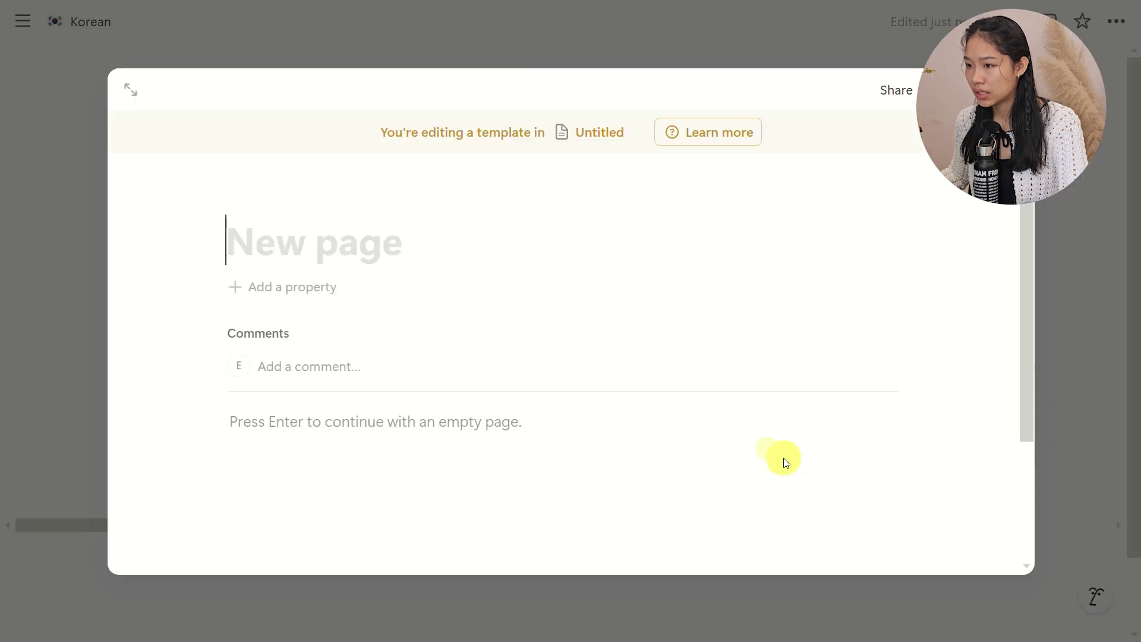
left_click(131, 91)
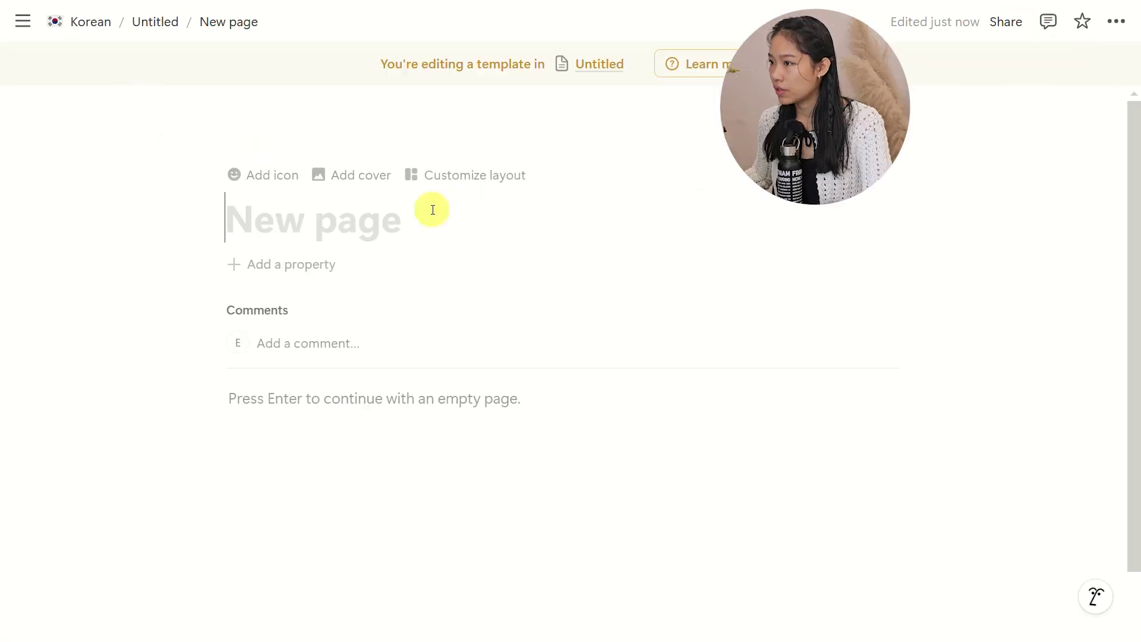
left_click(1116, 21)
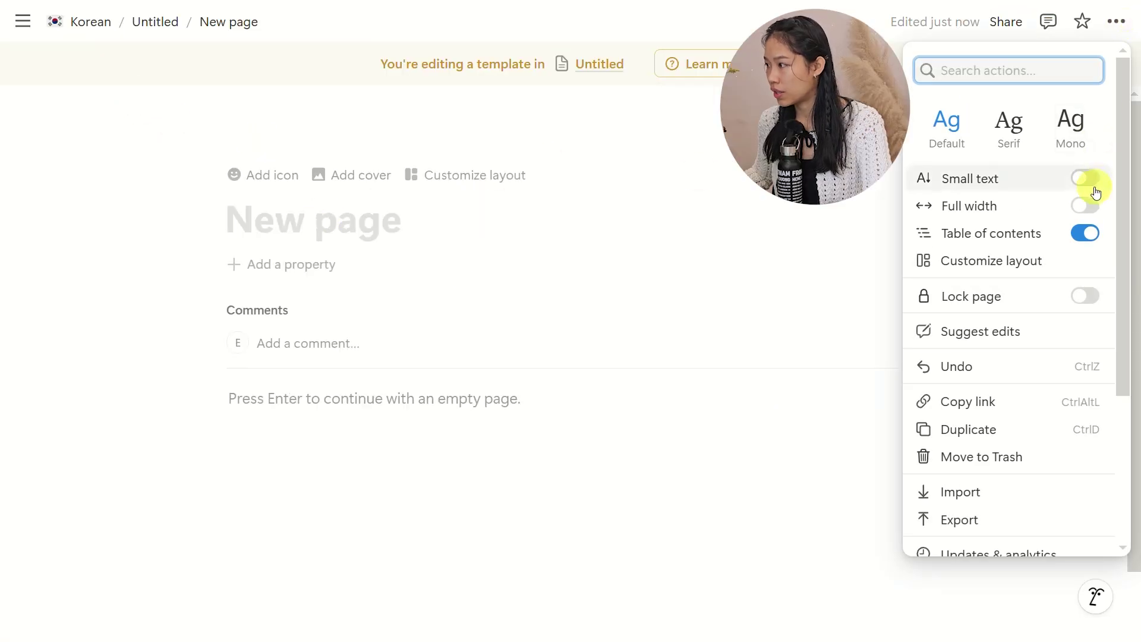
left_click(1084, 206)
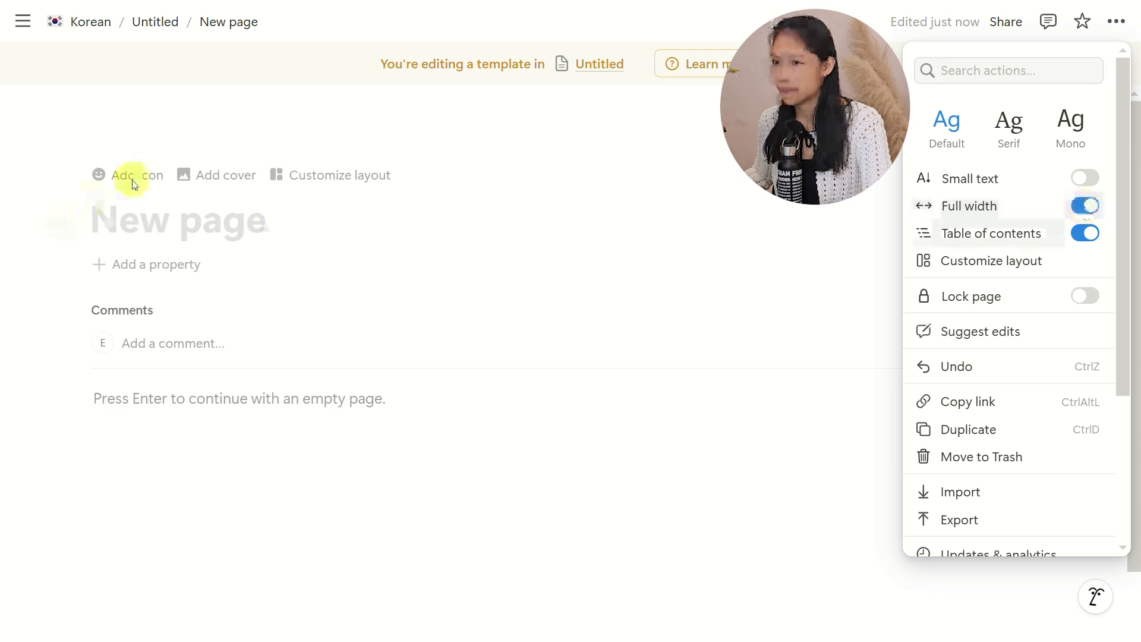
Step: Title the template "Chapter" and set its icon to the glowing star emoji
left_click(145, 216)
type("Chapter")
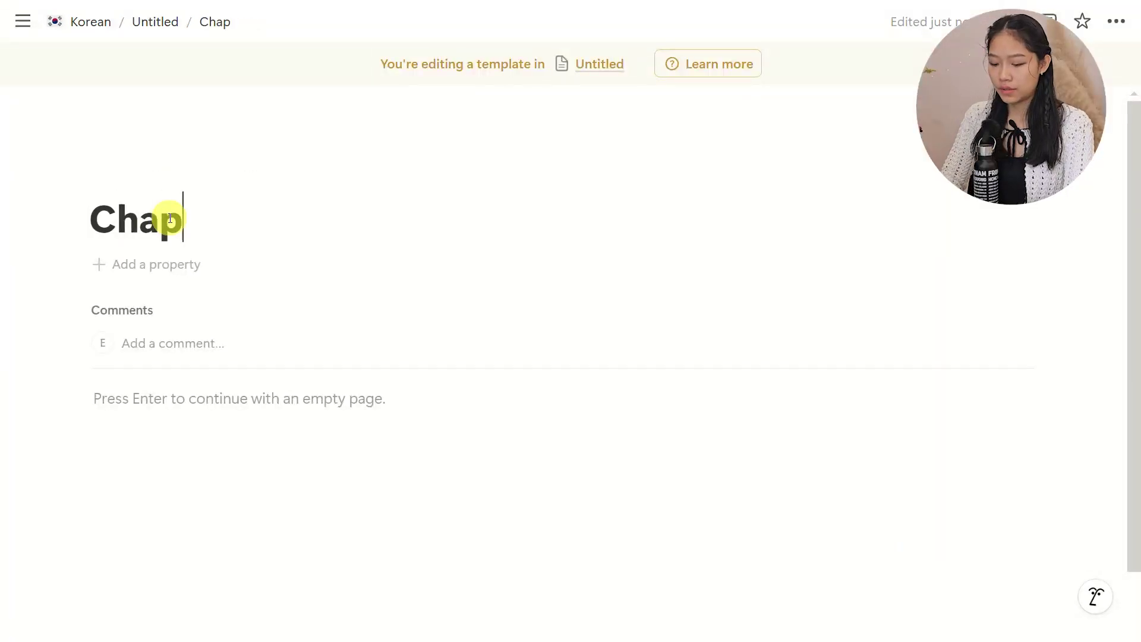
left_click(146, 166)
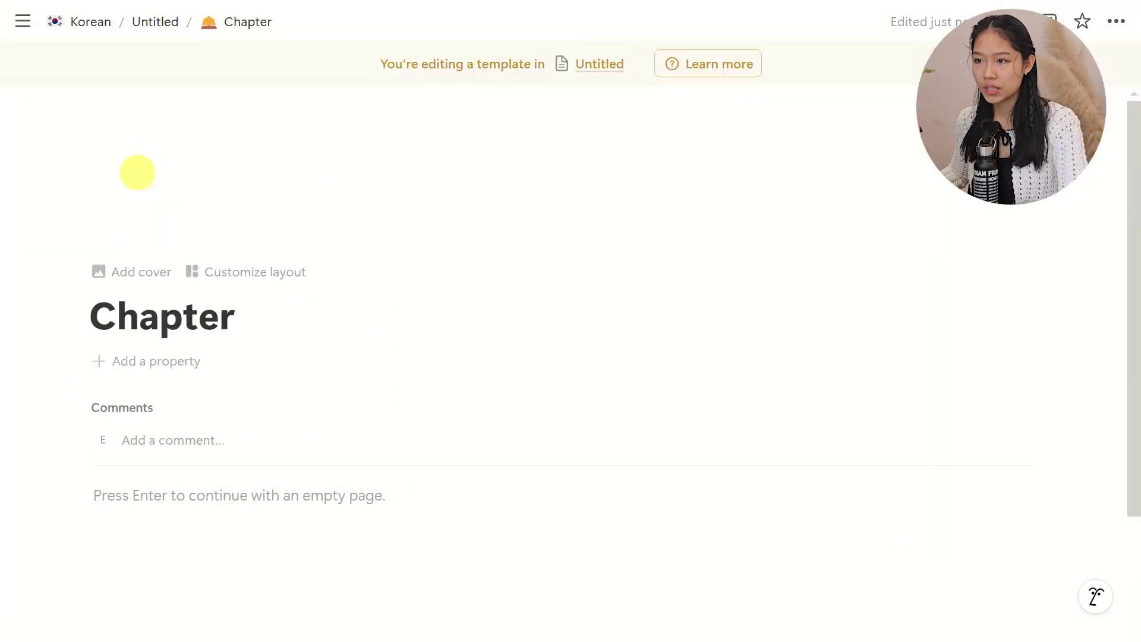
left_click(126, 209)
left_click(75, 387)
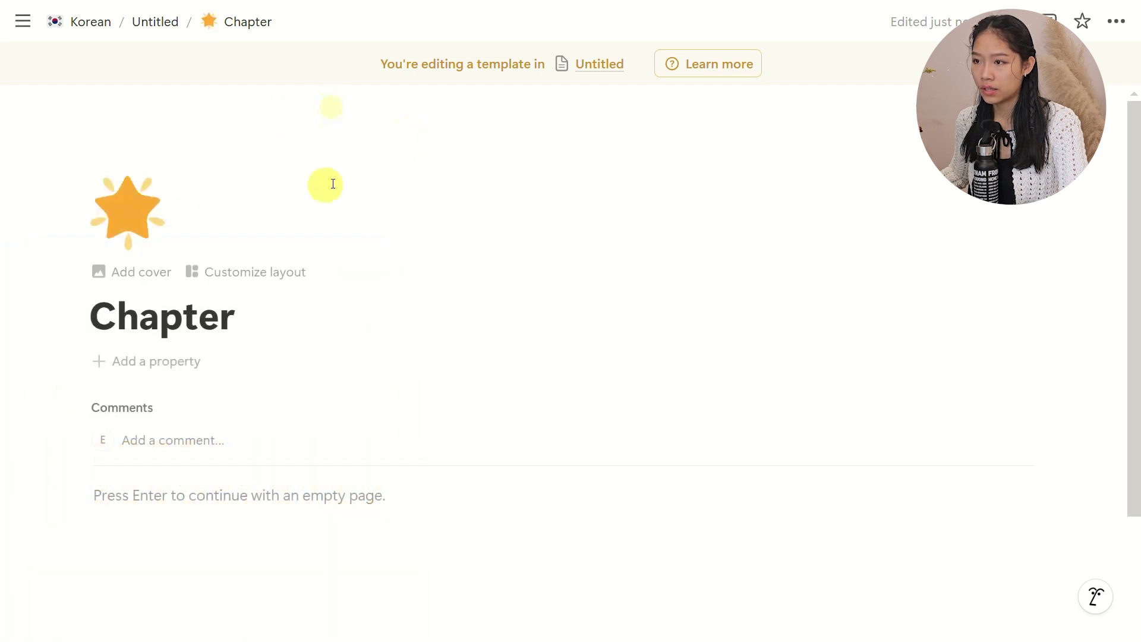
Step: Add a cover to the Chapter template, using the green leaf pattern from The MET Museum – Patterns
left_click(150, 271)
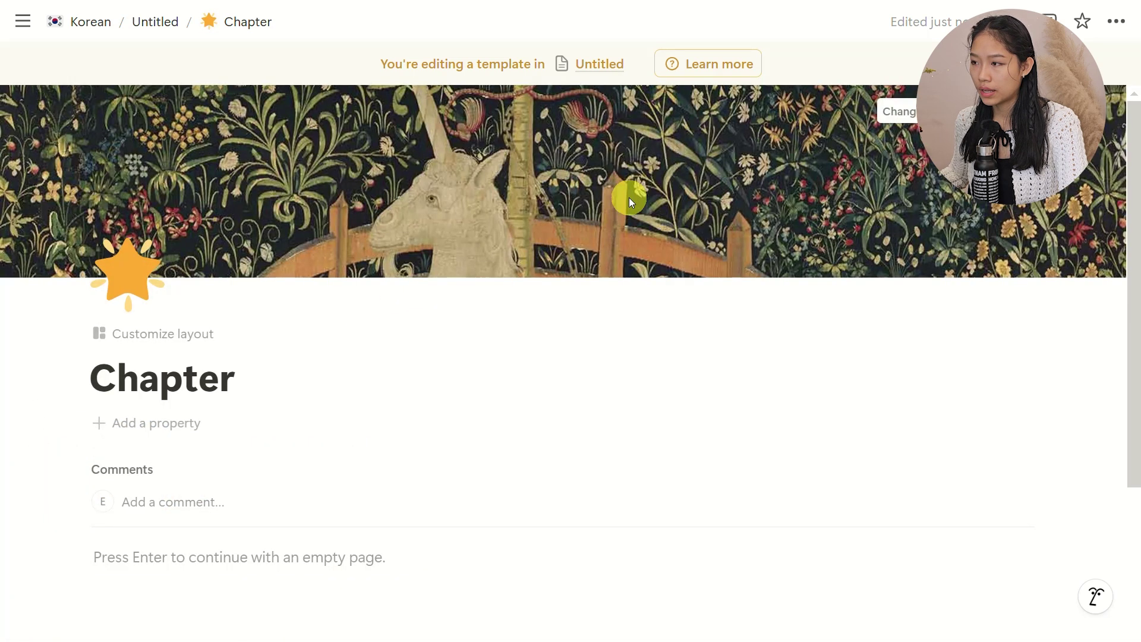
left_click(894, 110)
scroll(752, 384, "down", 15)
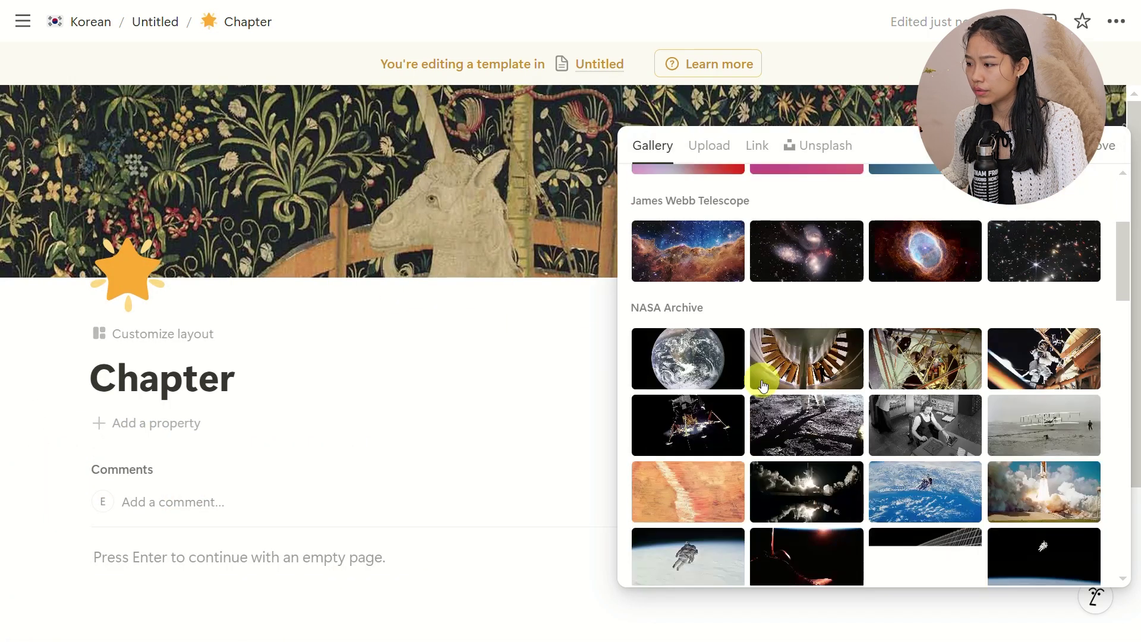
left_click(679, 381)
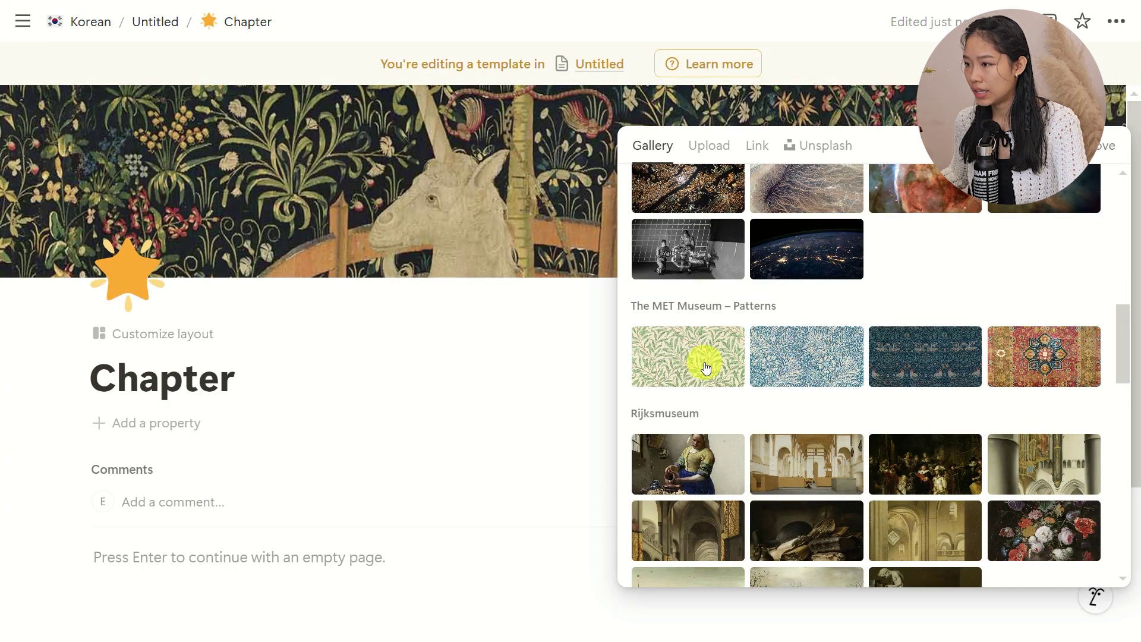
left_click(422, 357)
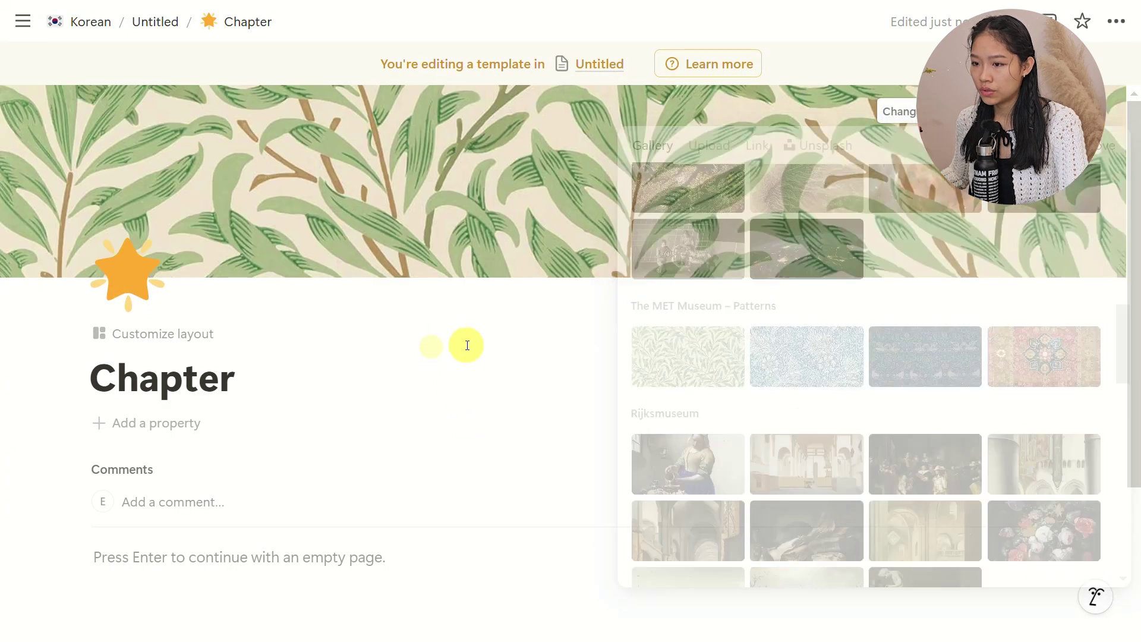
Step: Add a Date property named "End date" to the Chapter template
scroll(244, 353, "down", 2)
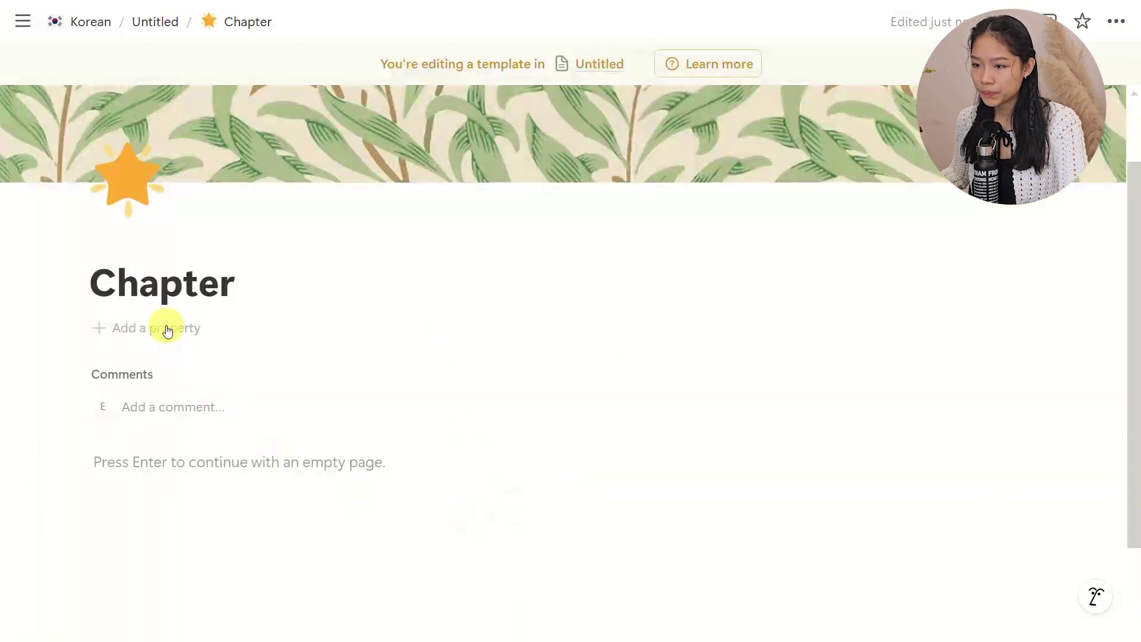
left_click(111, 331)
type("Date")
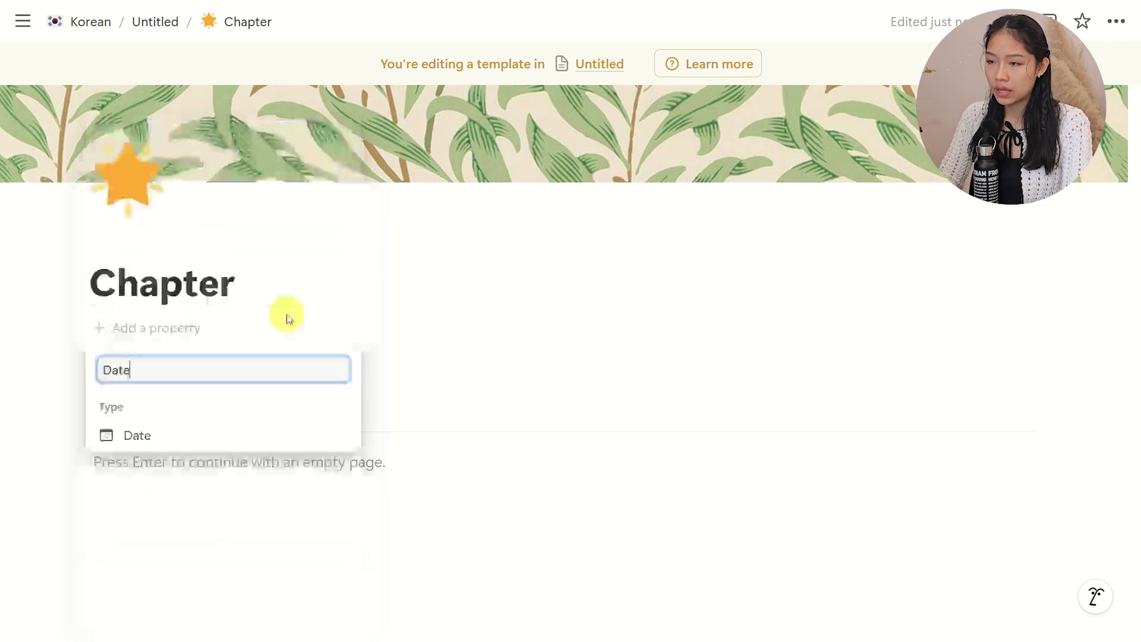
left_click(220, 437)
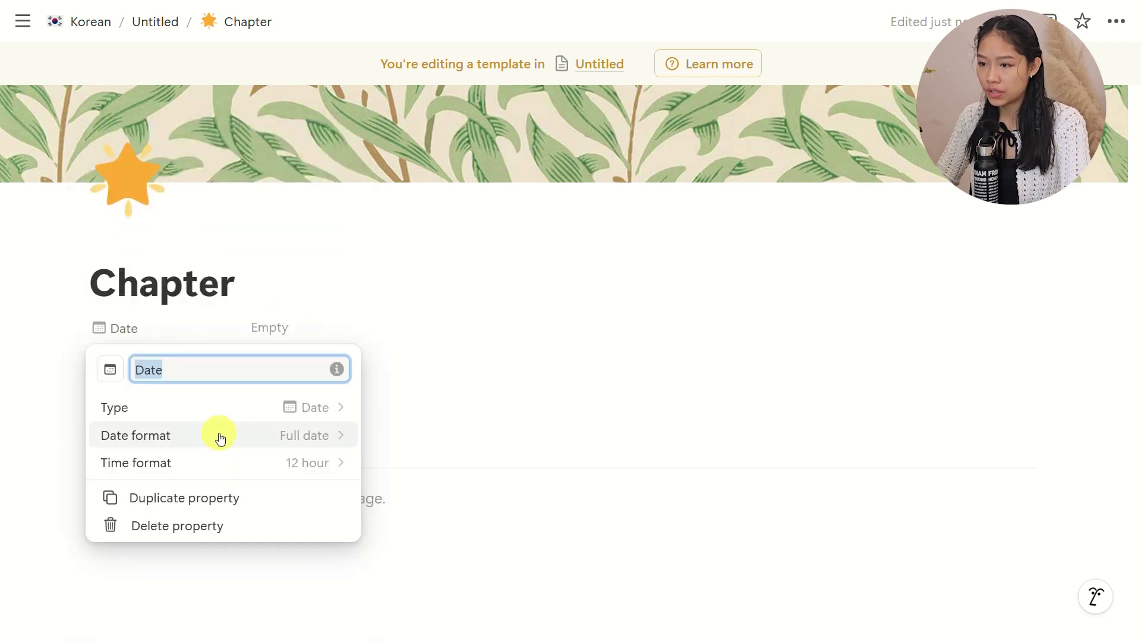
type("End date")
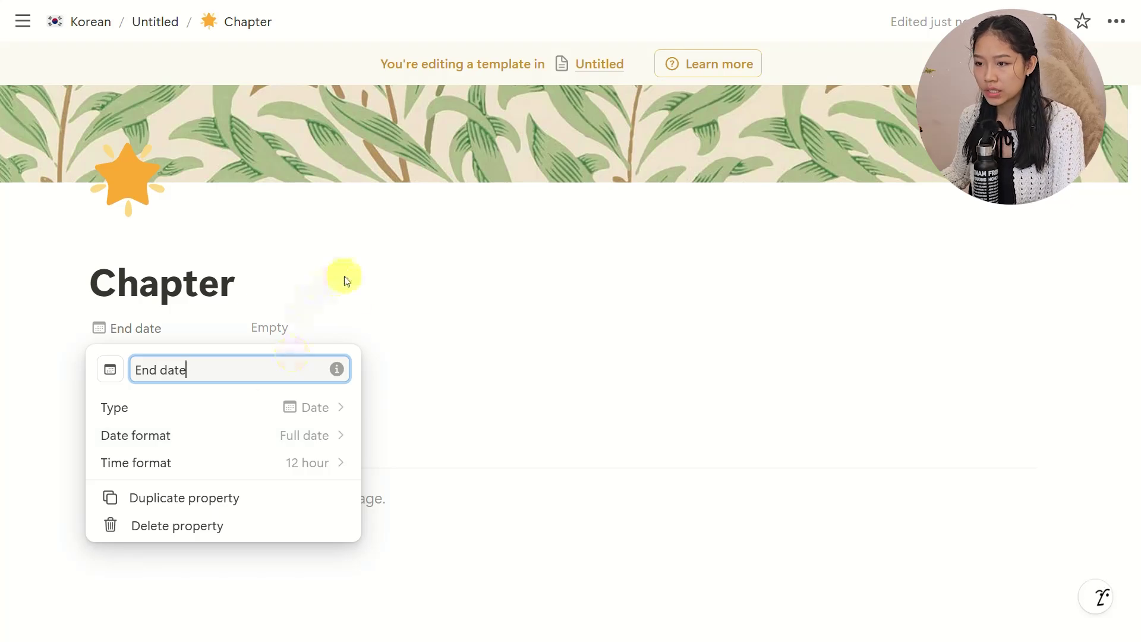
left_click(353, 295)
Step: Add a Checkbox property named "Complete" to the Chapter template
left_click(107, 364)
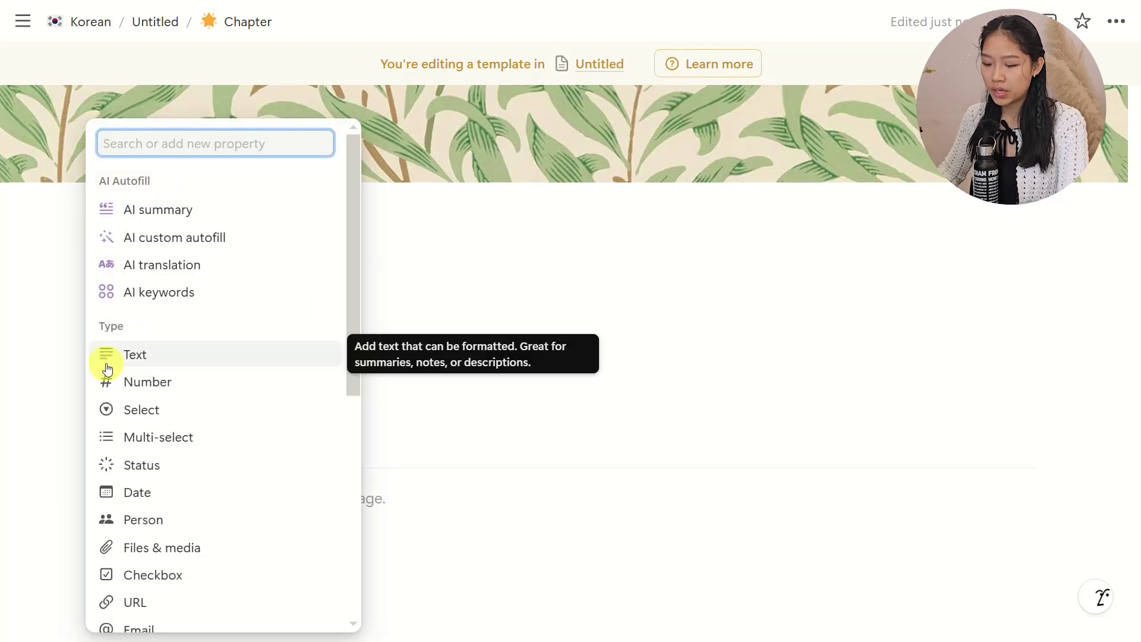
type("C")
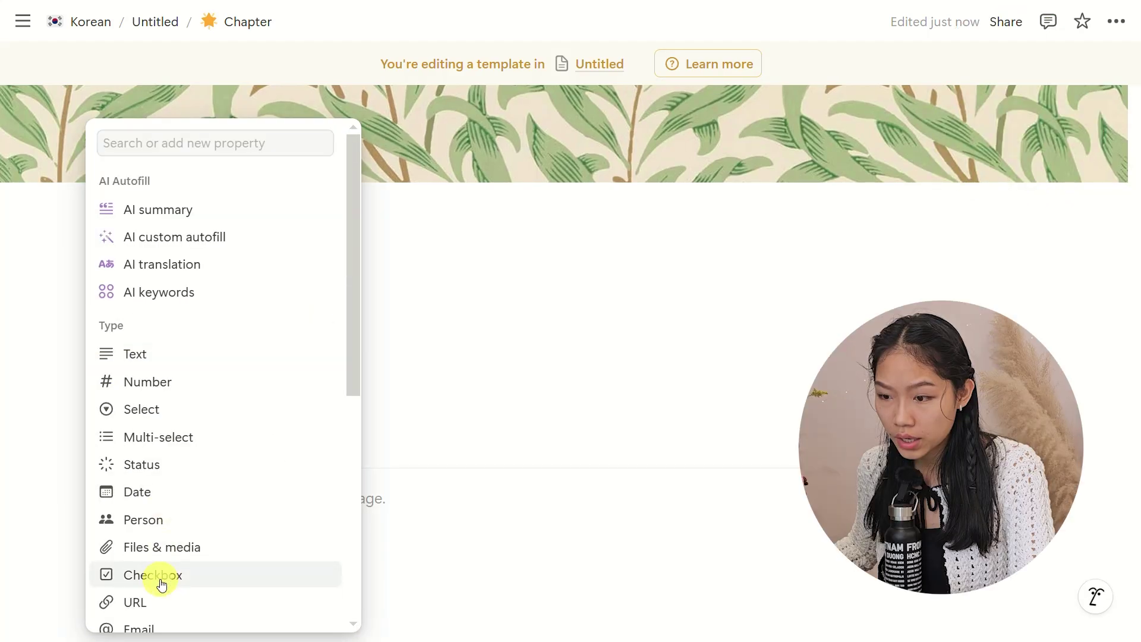
left_click(157, 575)
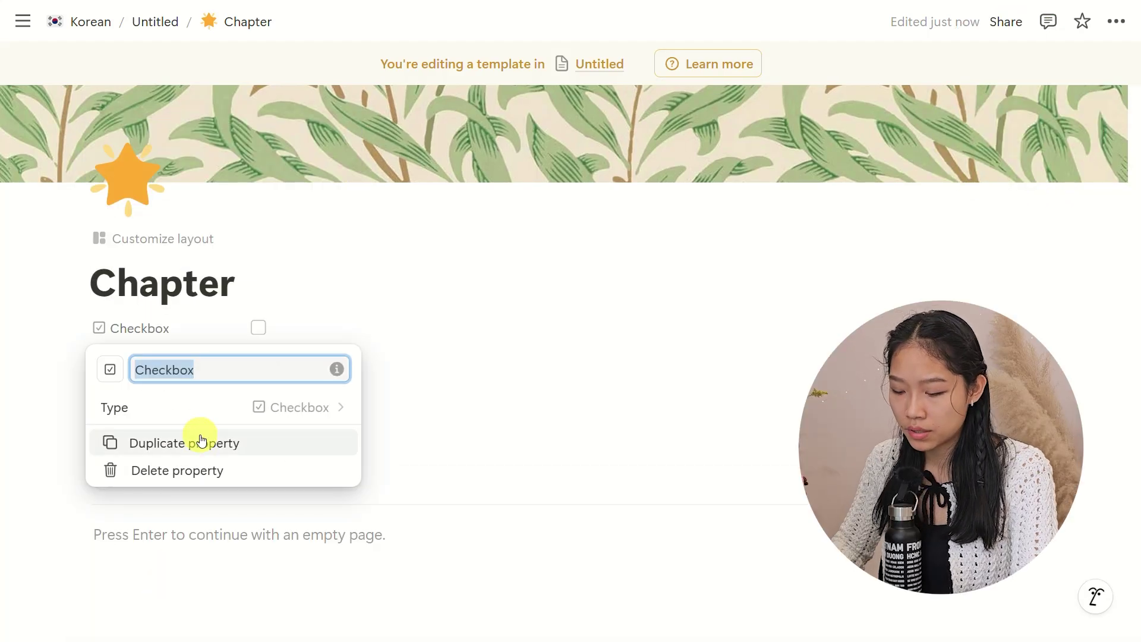
type("Complete")
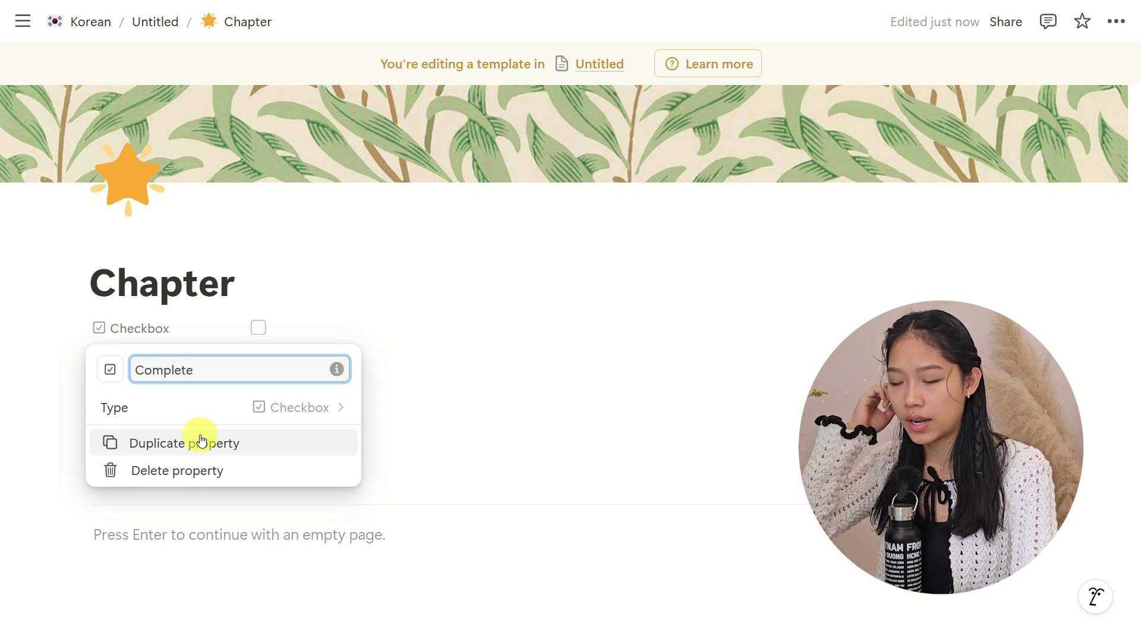
left_click(452, 390)
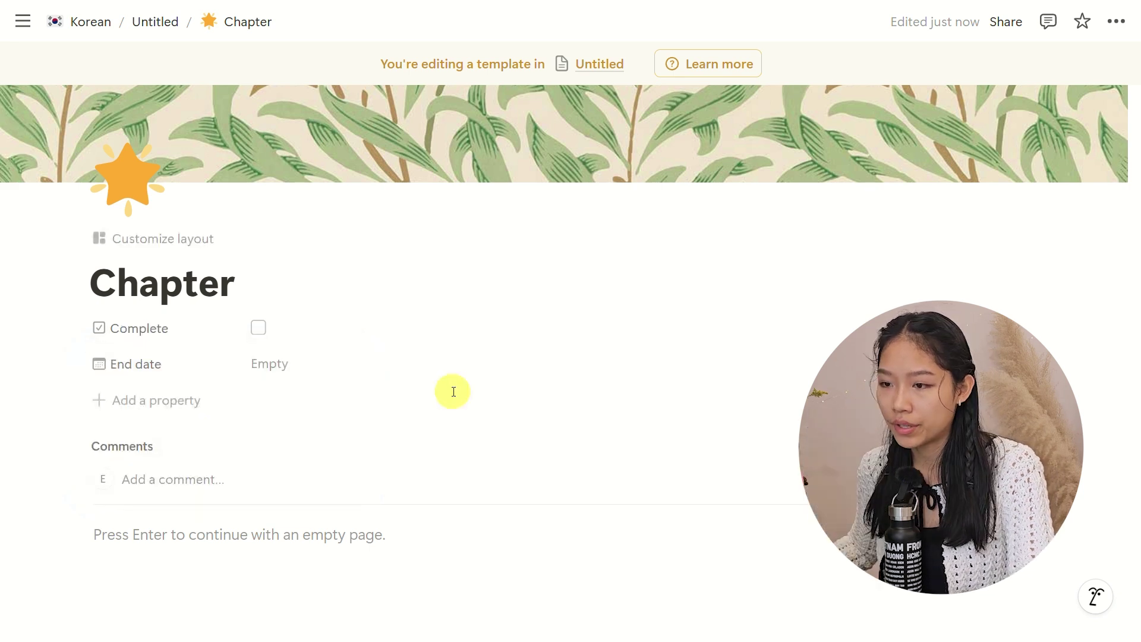
Step: Add a Select property named "Level" to the Chapter template
left_click(110, 404)
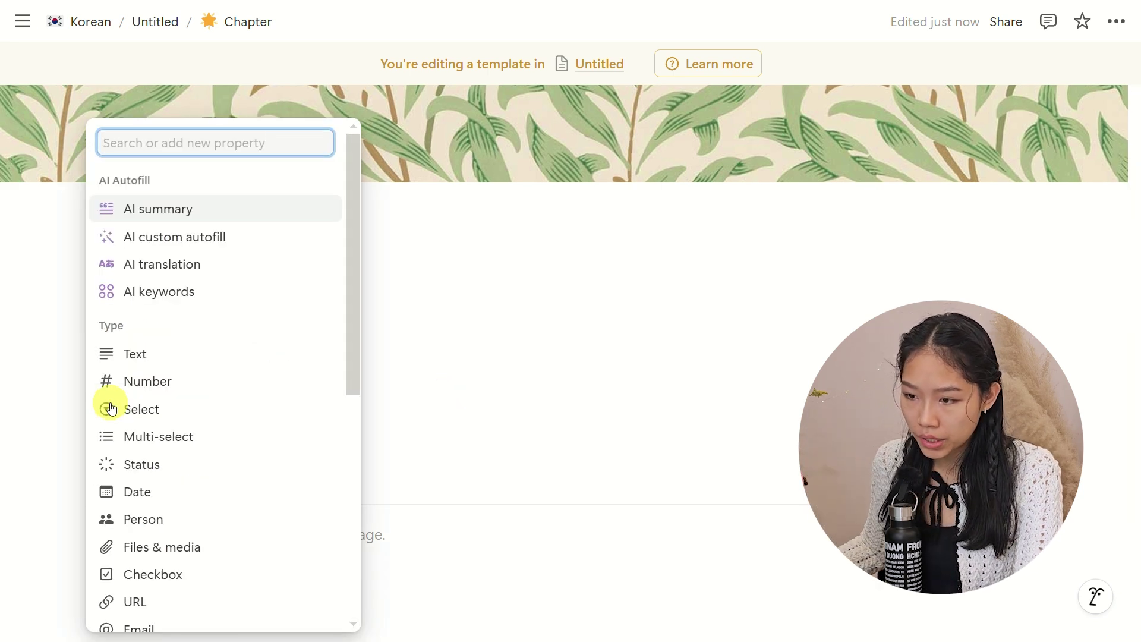
left_click(173, 408)
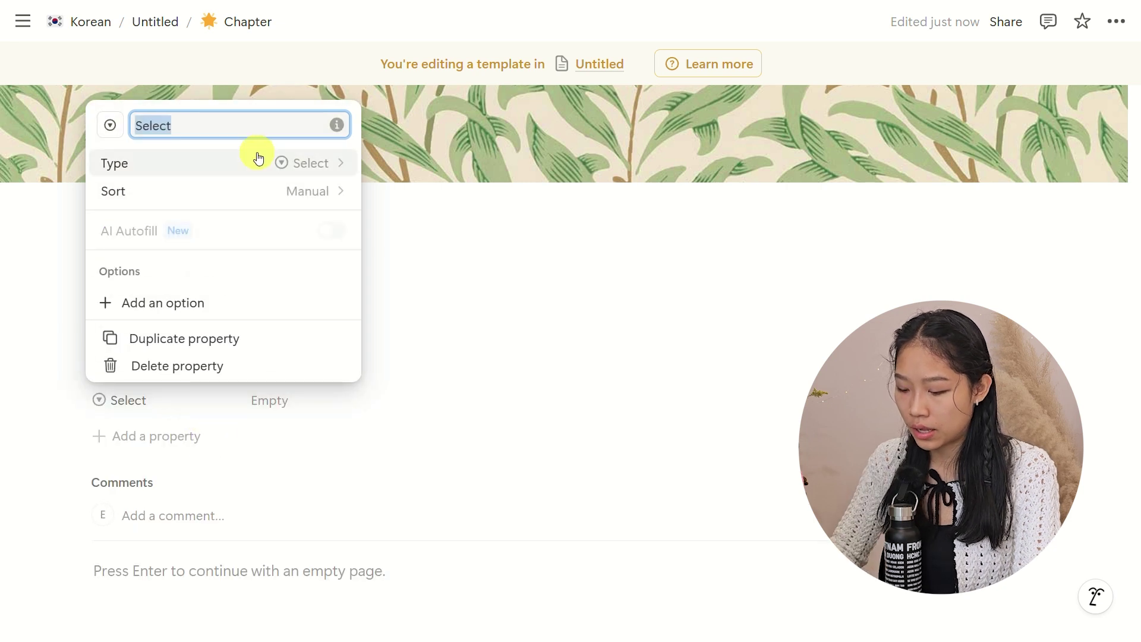
type("Level")
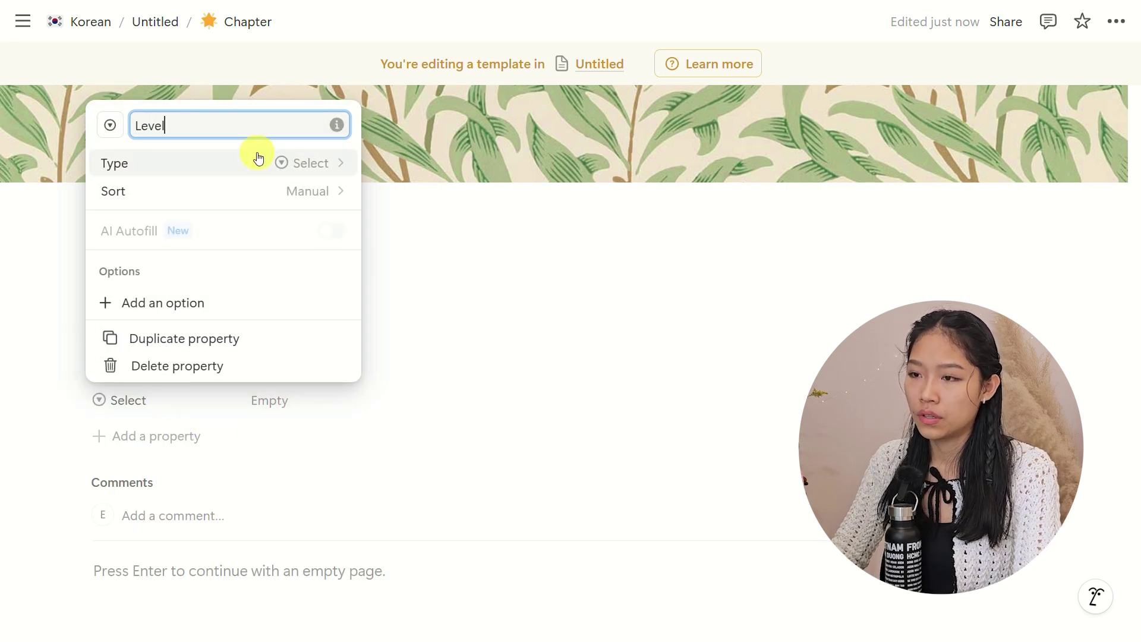
Step: Create the options 1A, 1B, 2A and 2B for the Level property
left_click(140, 311)
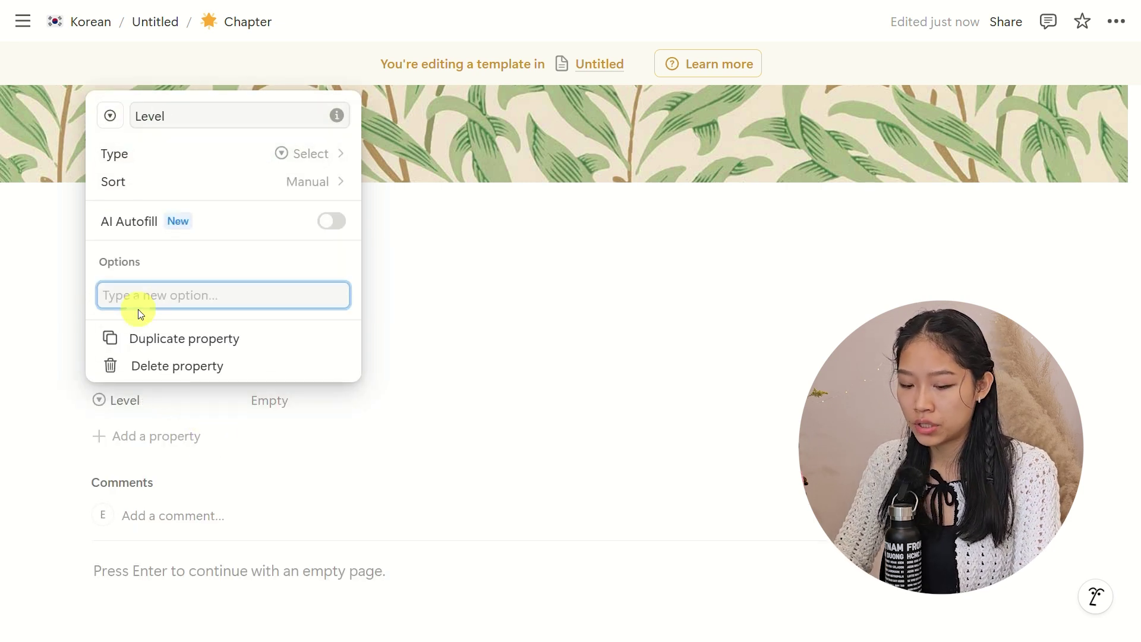
type("1A")
key("Return")
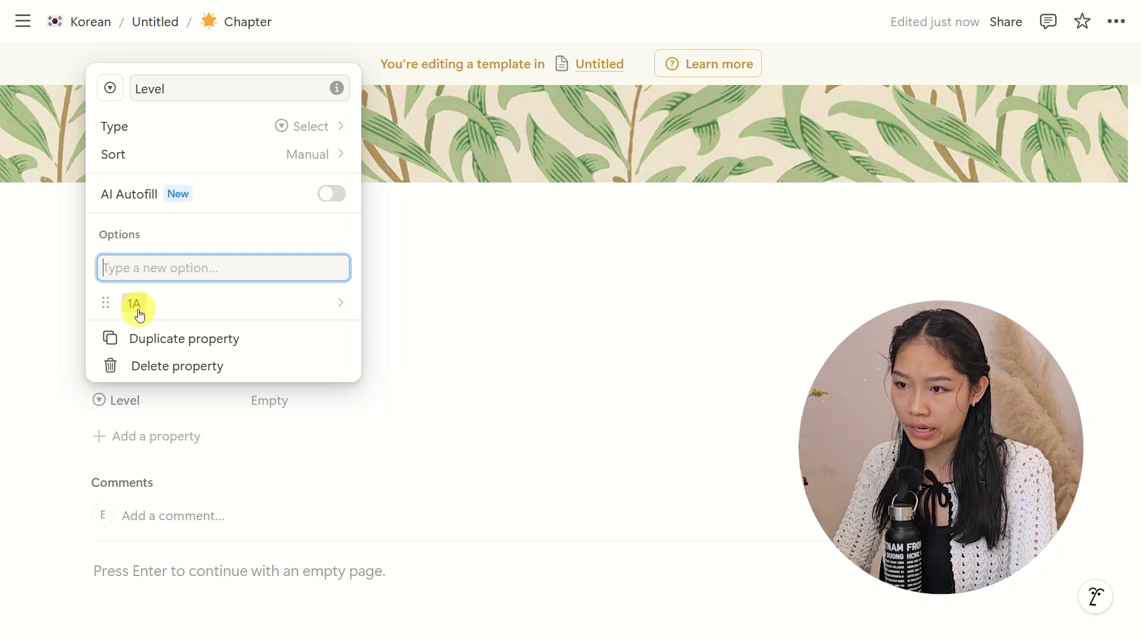
type("1B")
key("Return")
type("2A")
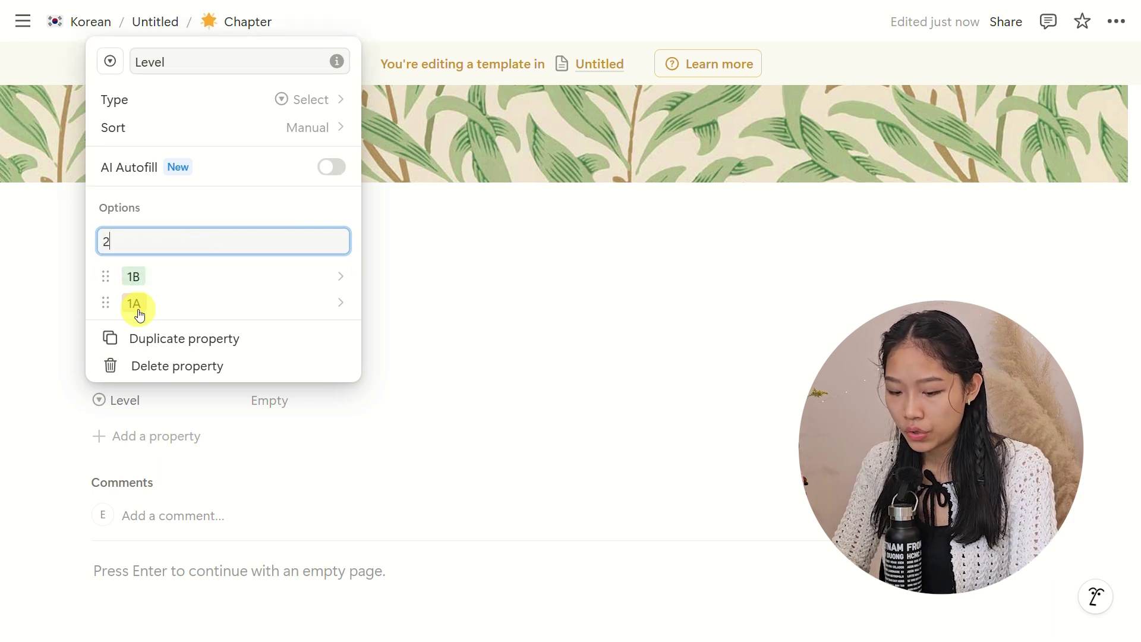
key("Return")
type("2B")
key("Return")
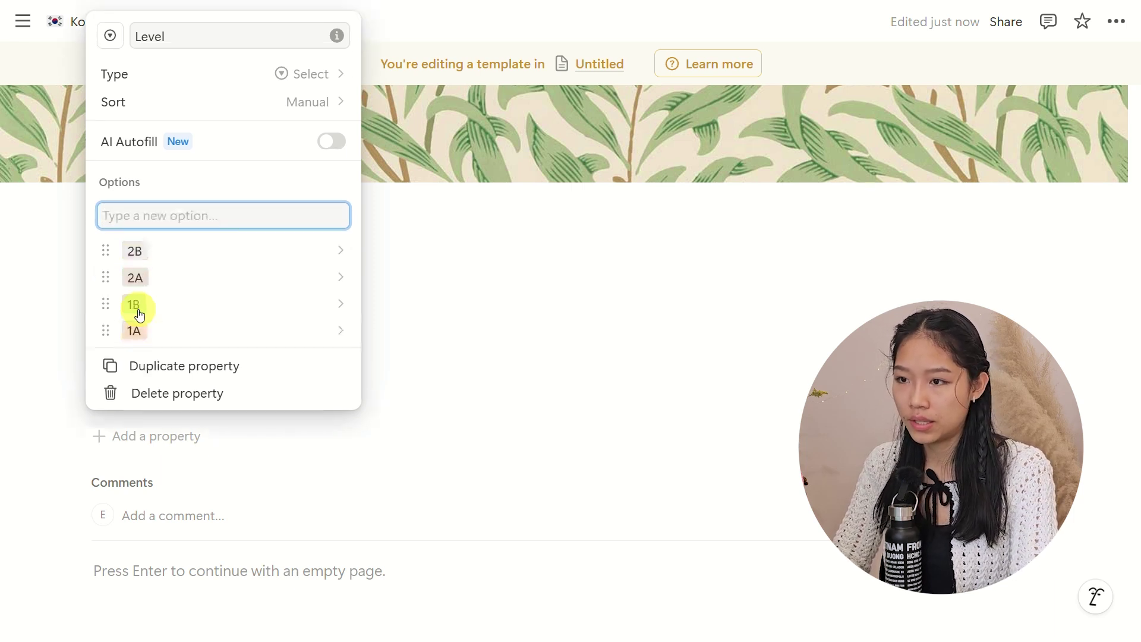
left_click(671, 355)
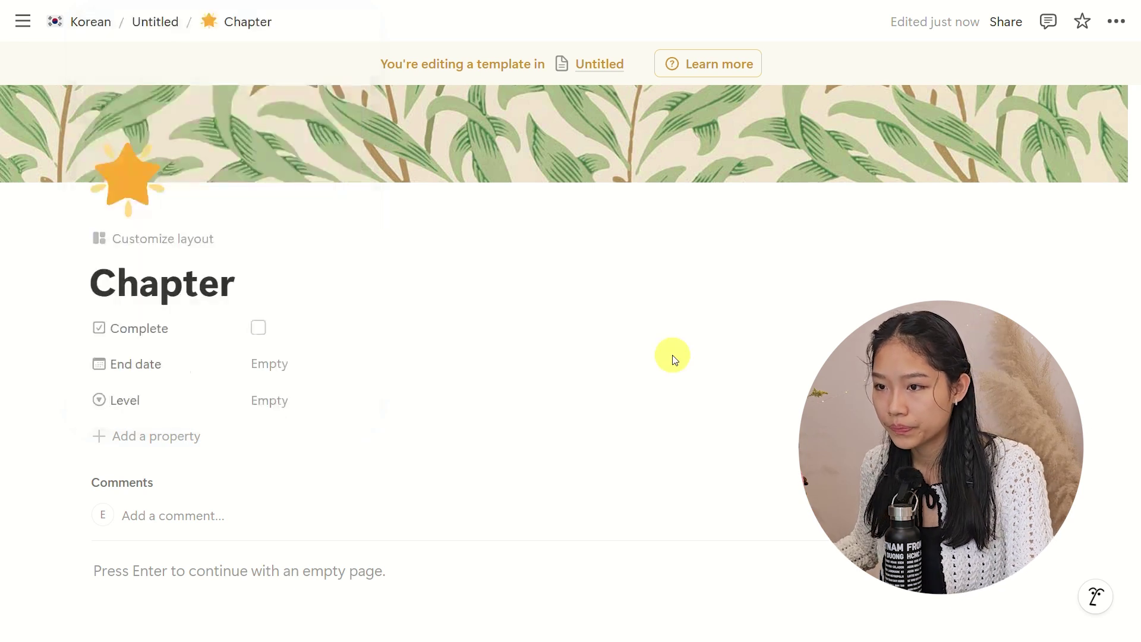
Step: Insert a callout in the Chapter template's body with the text "Weekly checklist"
scroll(264, 214, "down", 3)
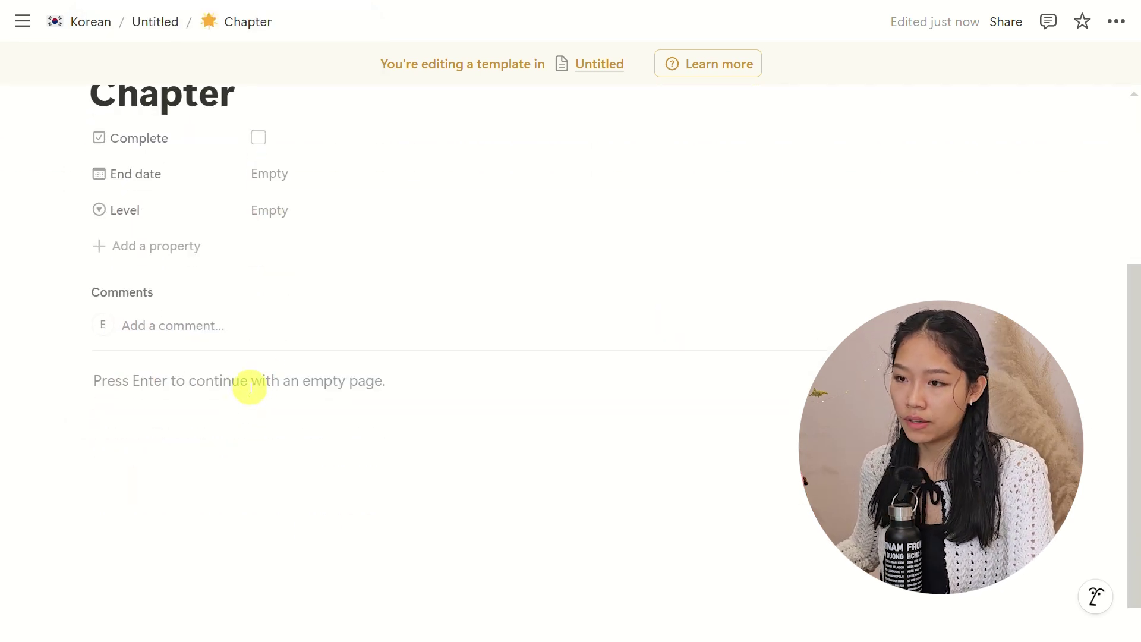
left_click(163, 379)
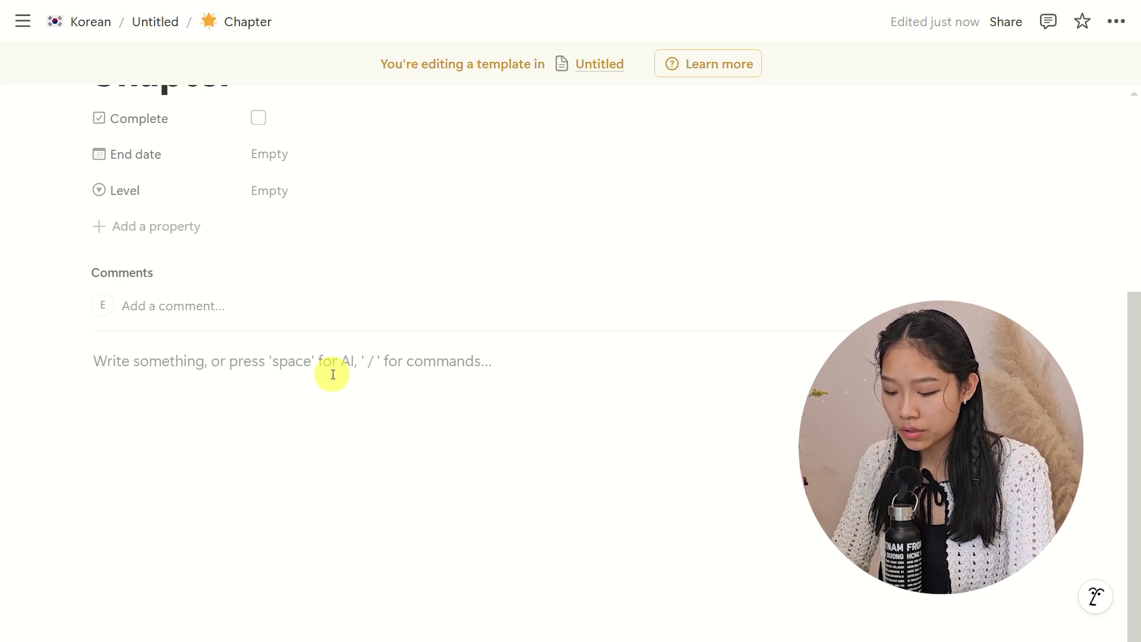
type("/cal")
key("Return")
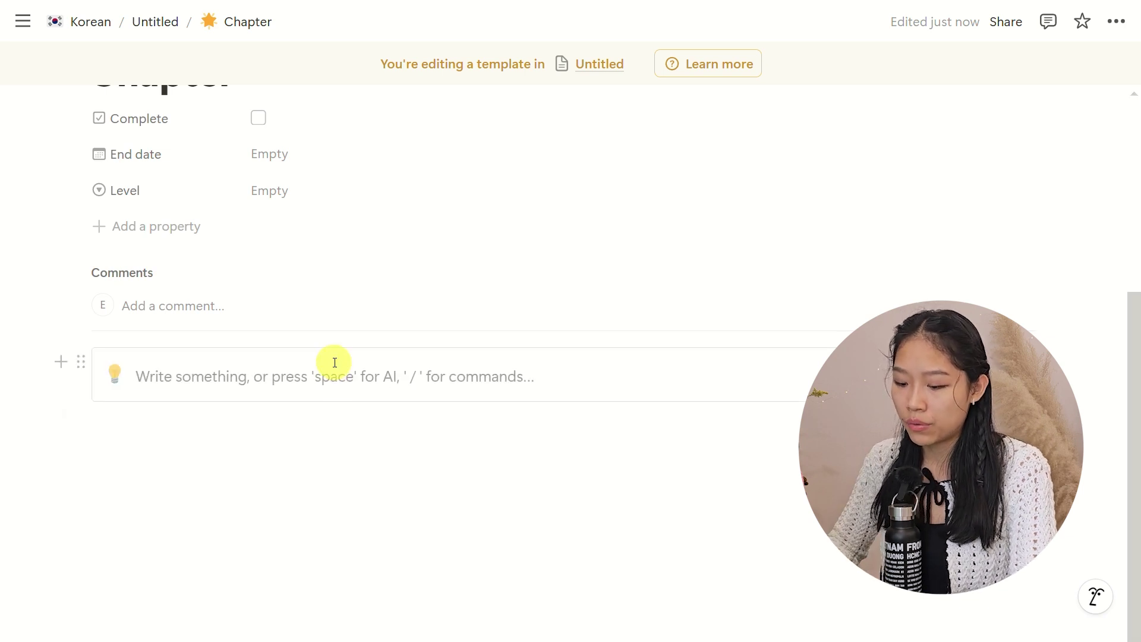
type("Weekly checklist")
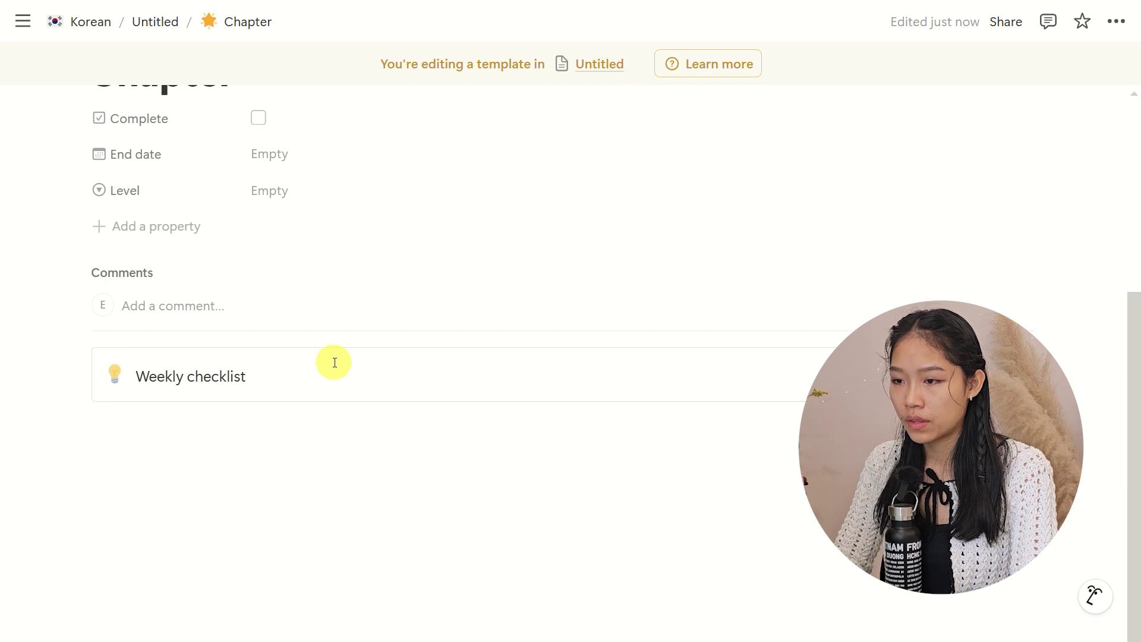
Step: Add a to-do list inside the Weekly checklist callout with the items textbook, workbook, podcast and graded reader
key("Return")
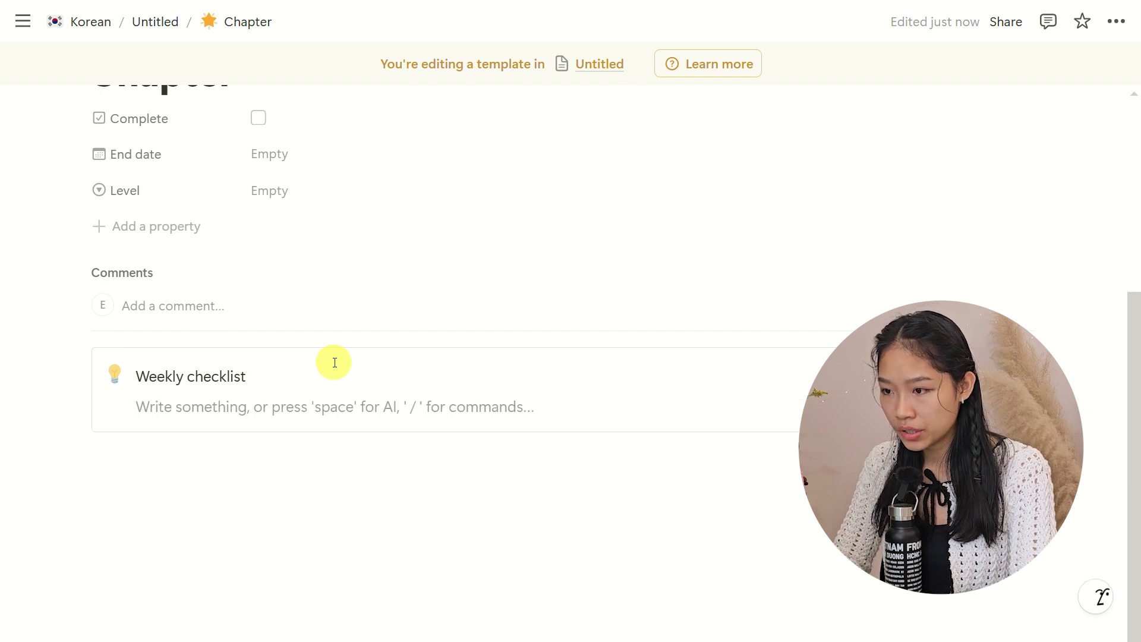
type("/to")
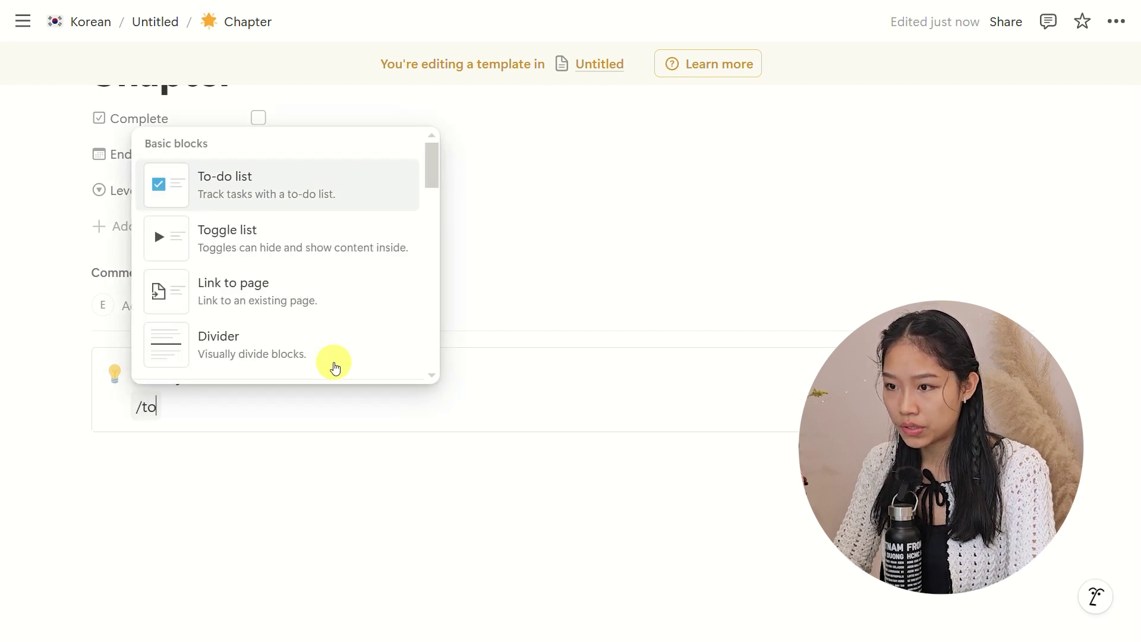
key("Return")
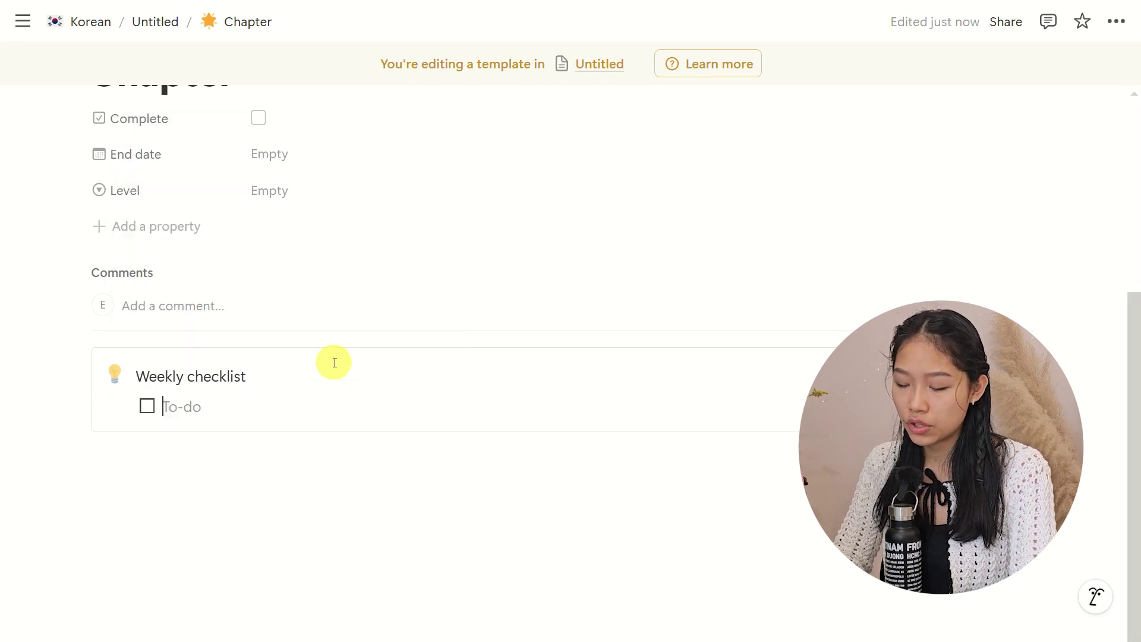
type("textbook")
key("Return")
type("work")
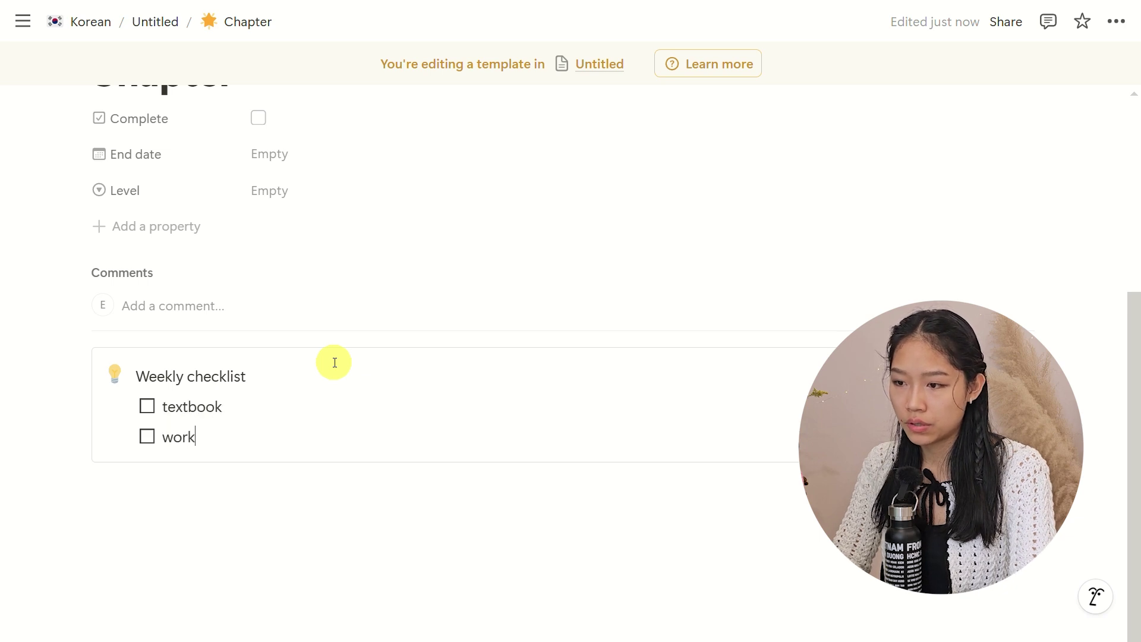
type("book")
key("Return")
type("podcast")
key("Return")
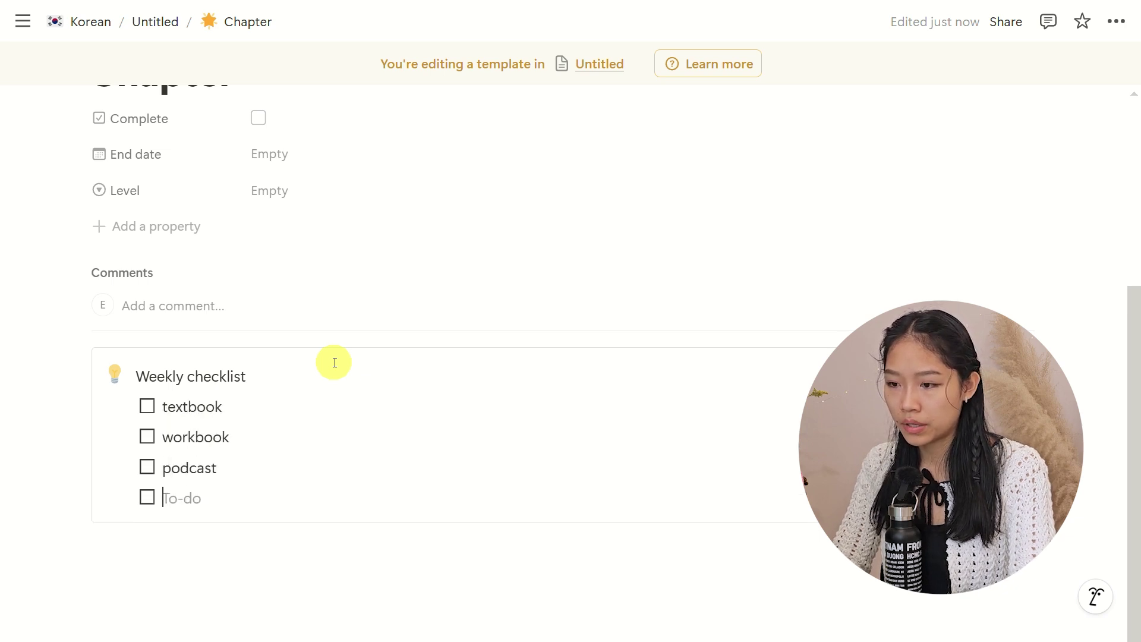
type("graded reader")
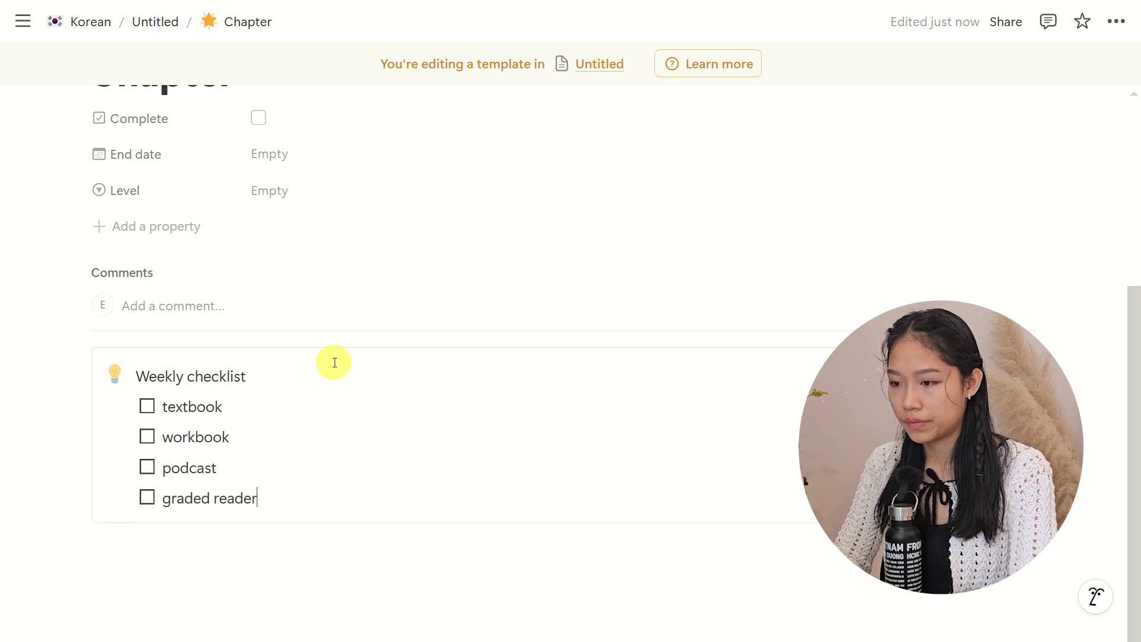
Step: Insert a second callout below the Weekly checklist with the text "Grammar points"
scroll(148, 520, "down", 1)
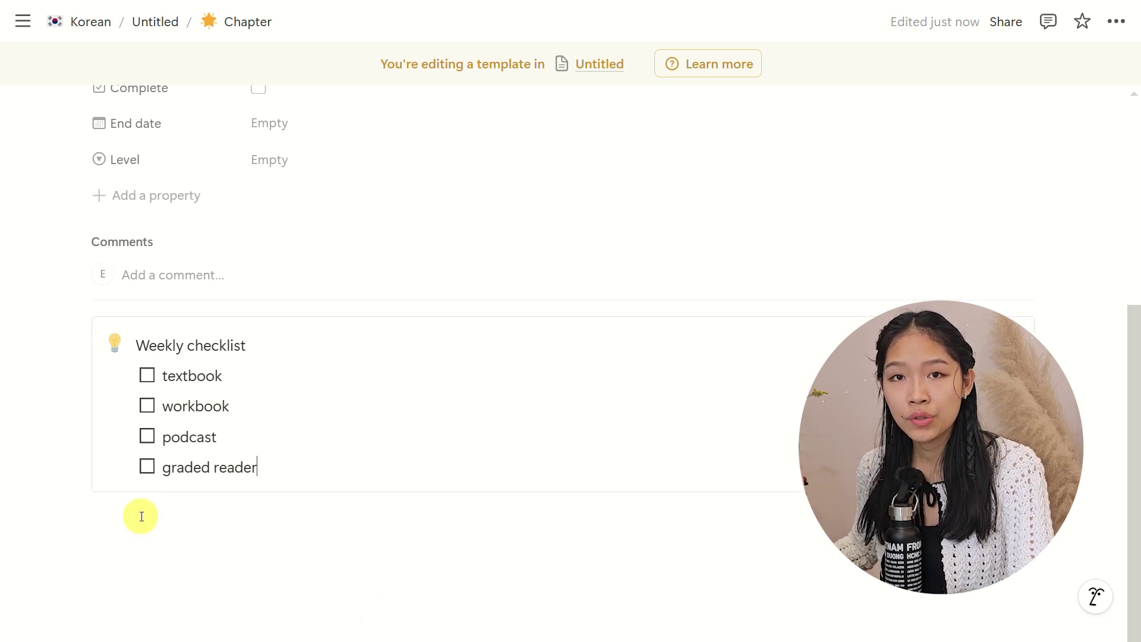
left_click(141, 517)
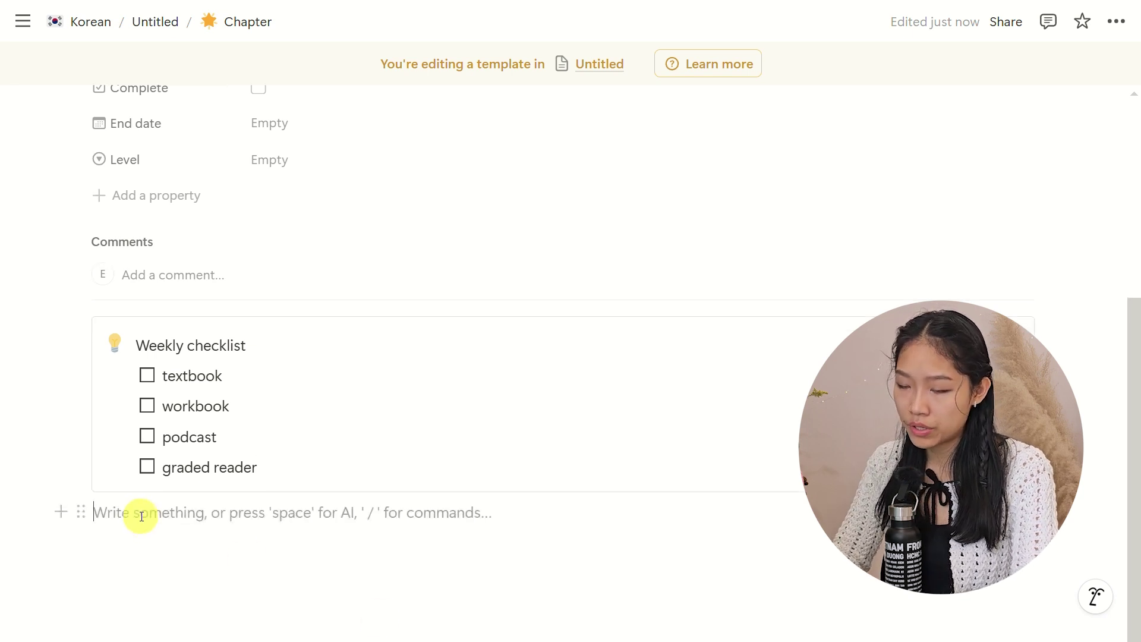
type("/ca")
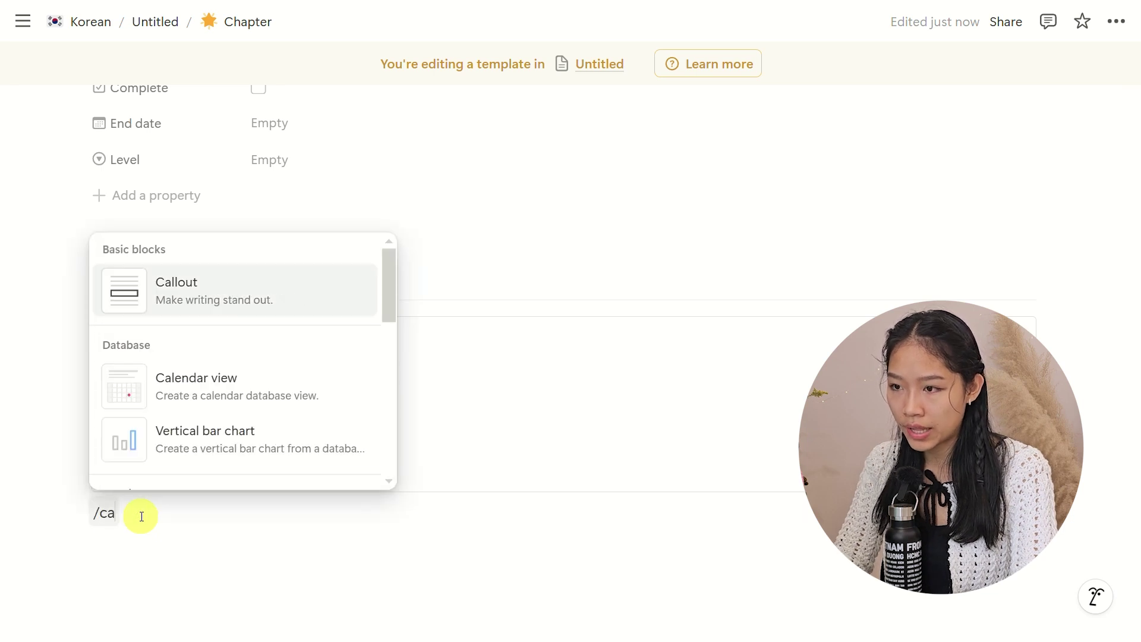
key("Return")
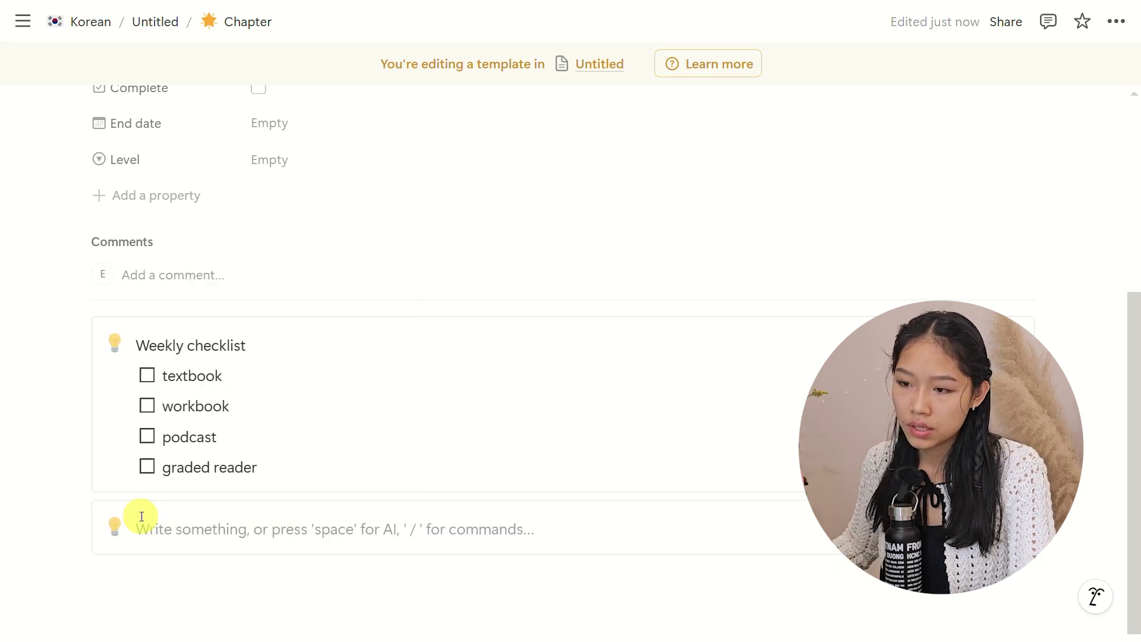
type("Grammar points")
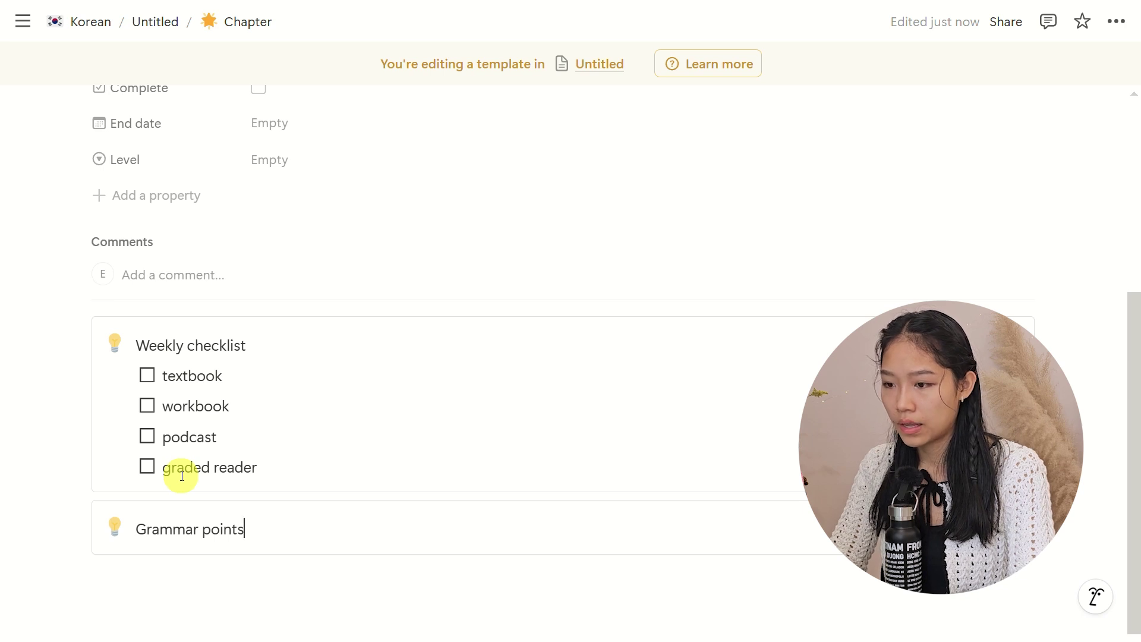
Step: Add a toggle list inside the Grammar points callout, below its title
scroll(182, 476, "down", 1)
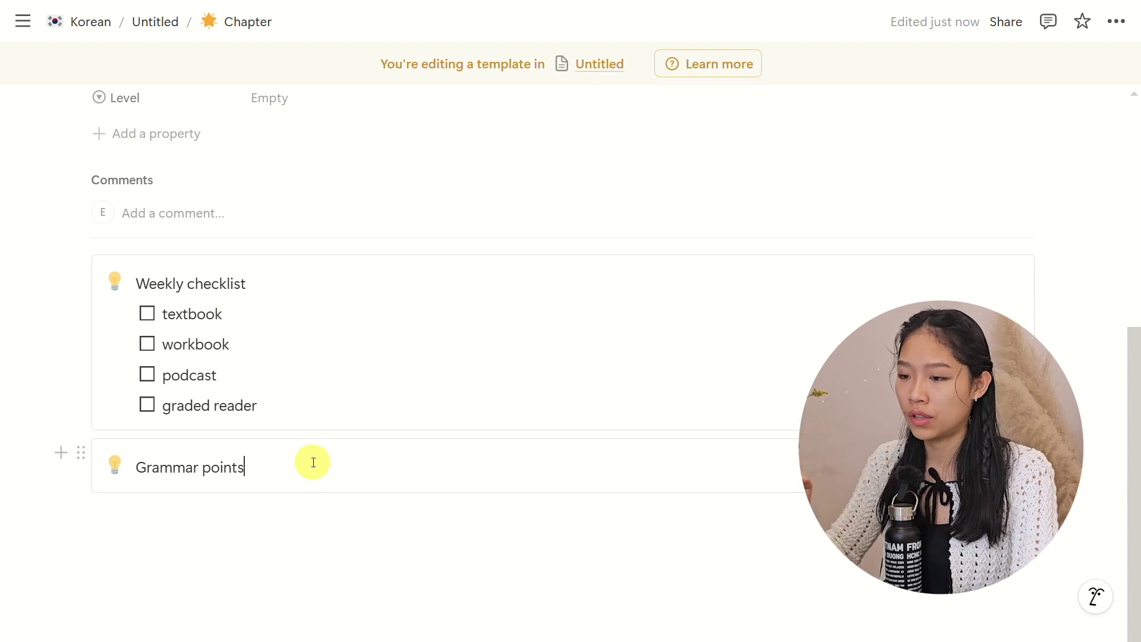
key("Return")
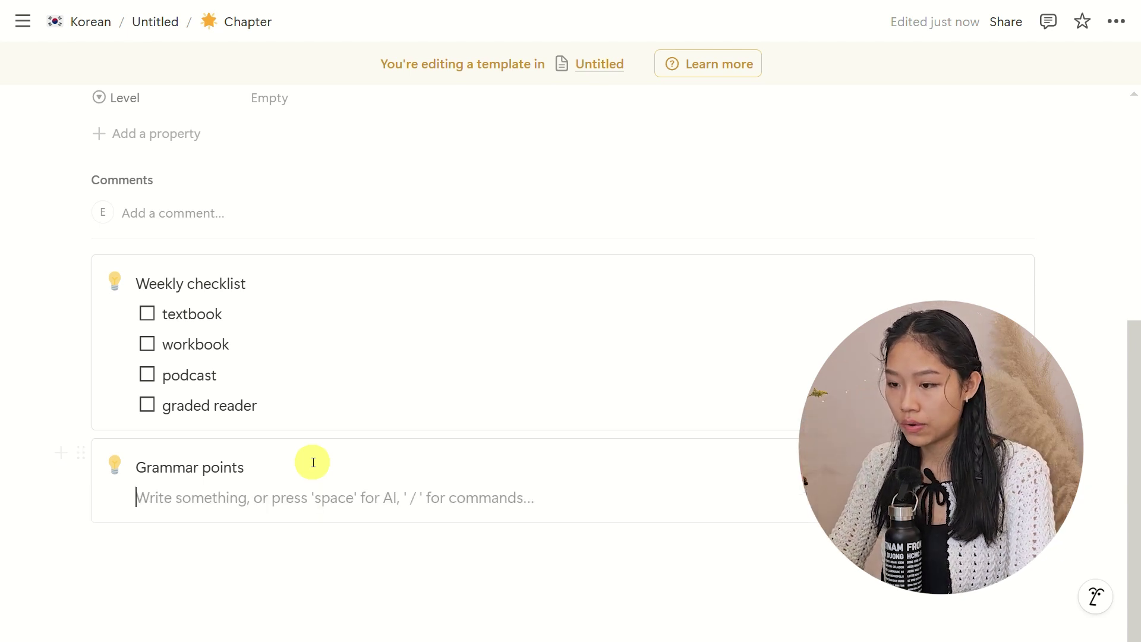
type("/to")
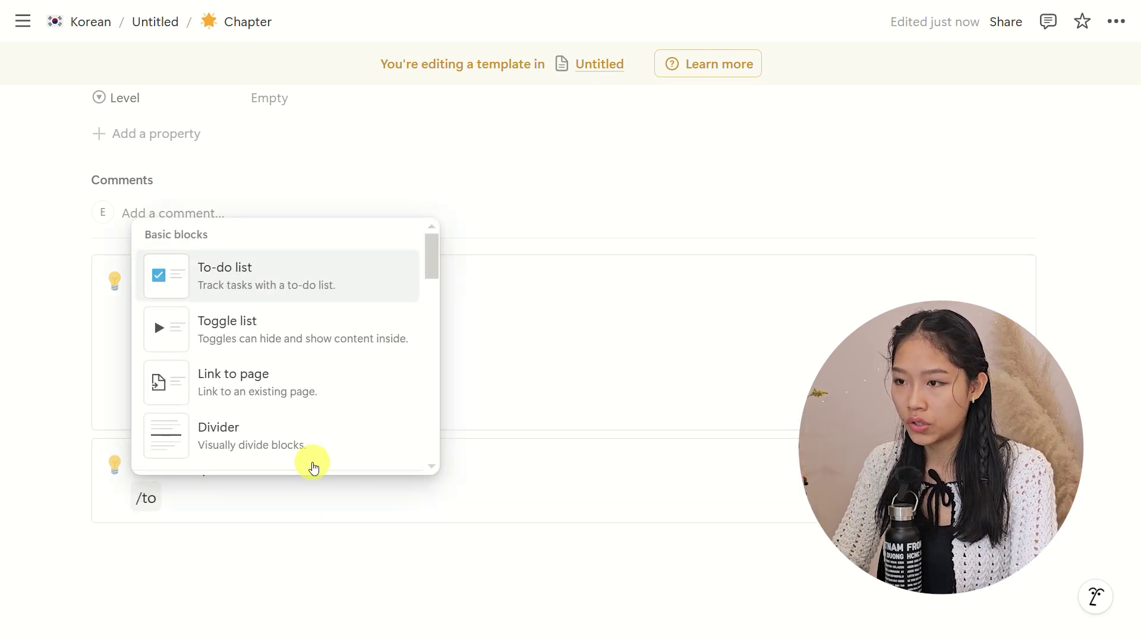
type("ggl")
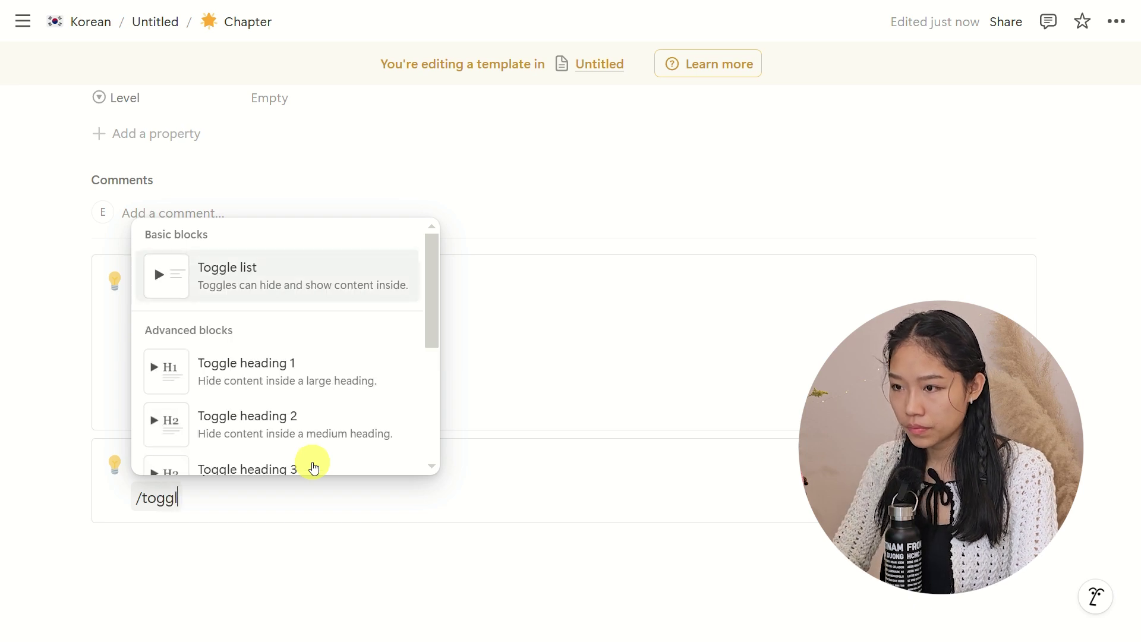
key("Return")
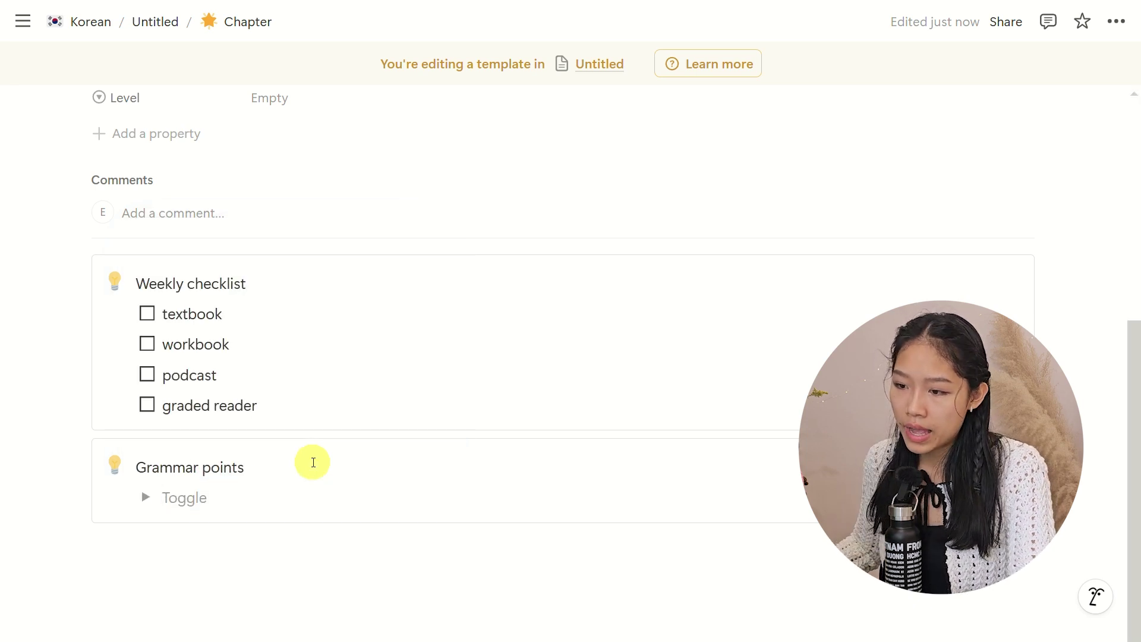
Step: Expand the toggle in the Grammar points callout and insert an empty bulleted list inside it
scroll(313, 462, "down", 1)
left_click(147, 467)
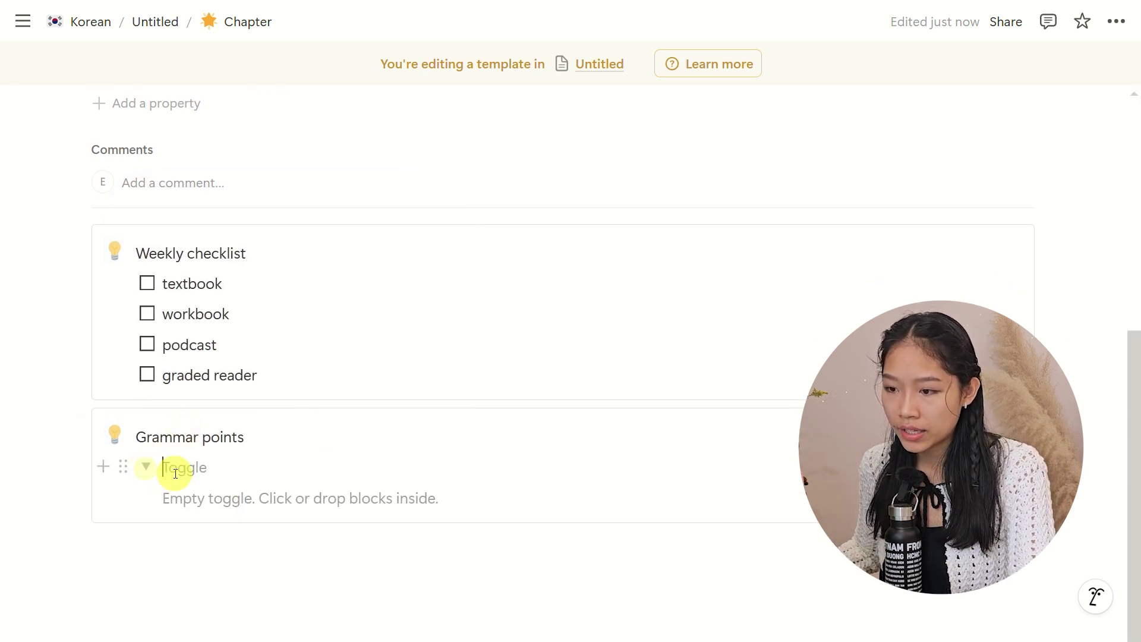
left_click(203, 497)
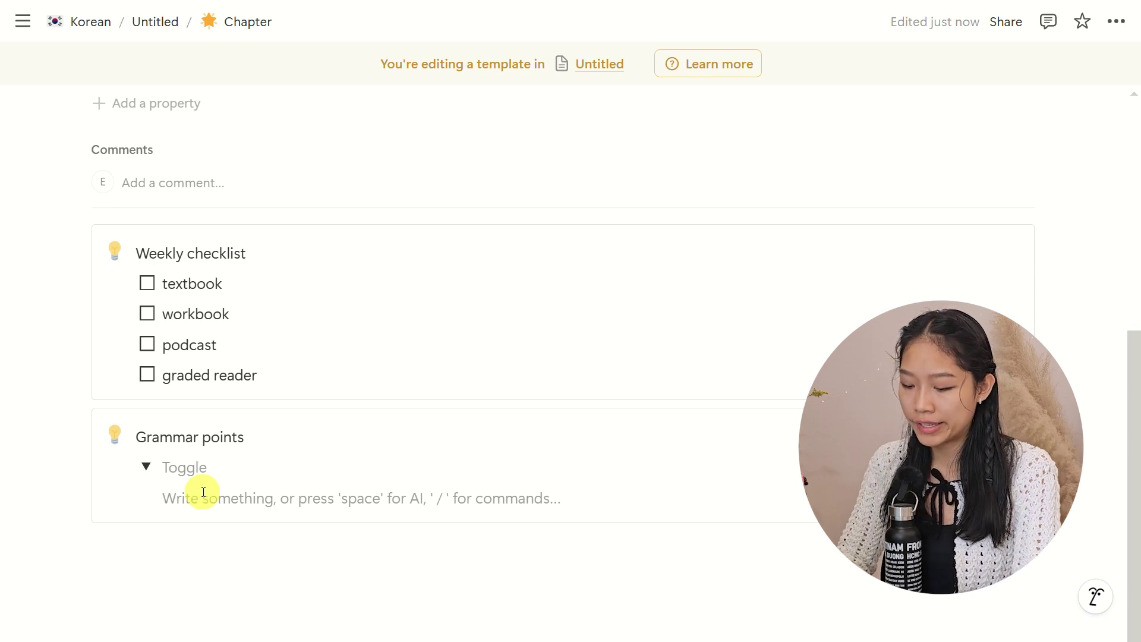
type("/bull")
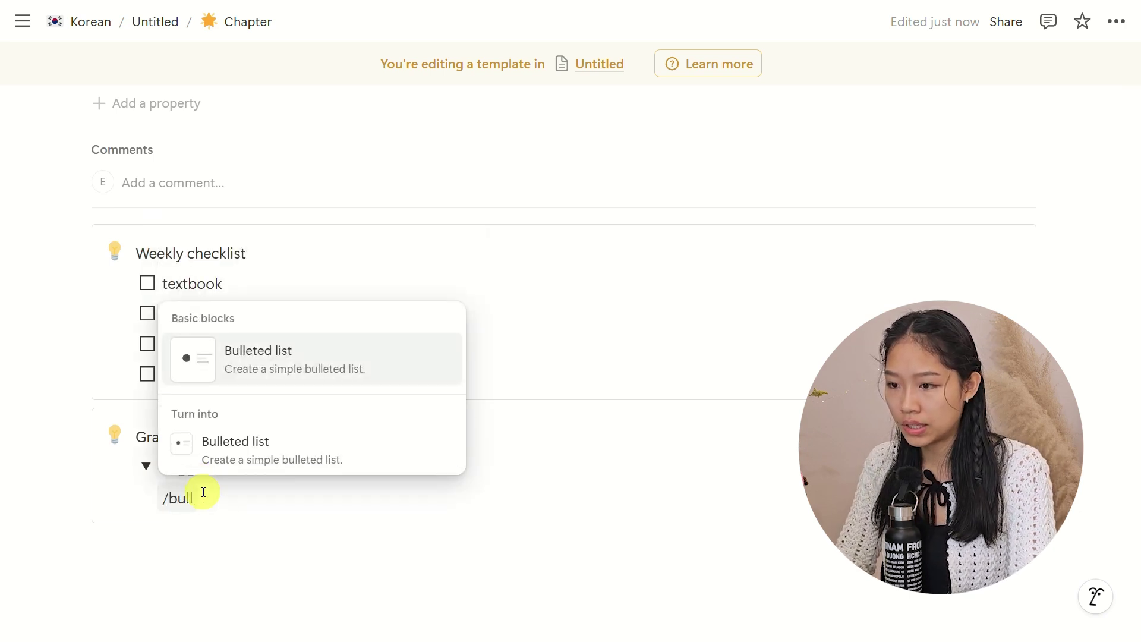
key("Return")
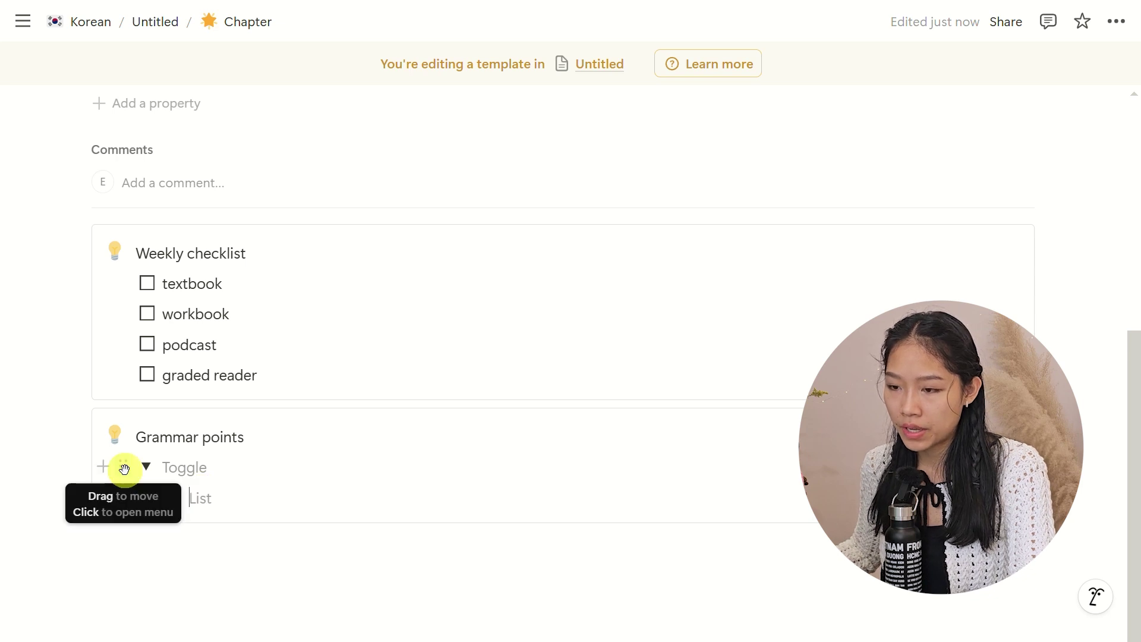
Step: Duplicate the toggle with its bulleted list three times, and collapse the original toggle
left_click(124, 470)
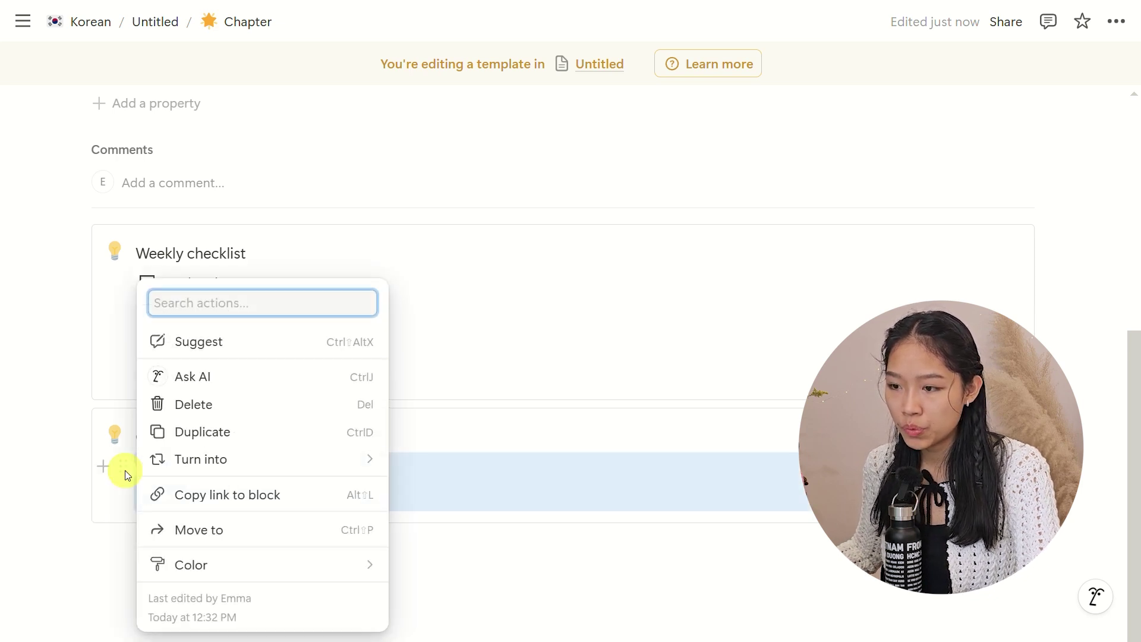
left_click(366, 438)
key("ctrl+d")
key("ctrl+d")
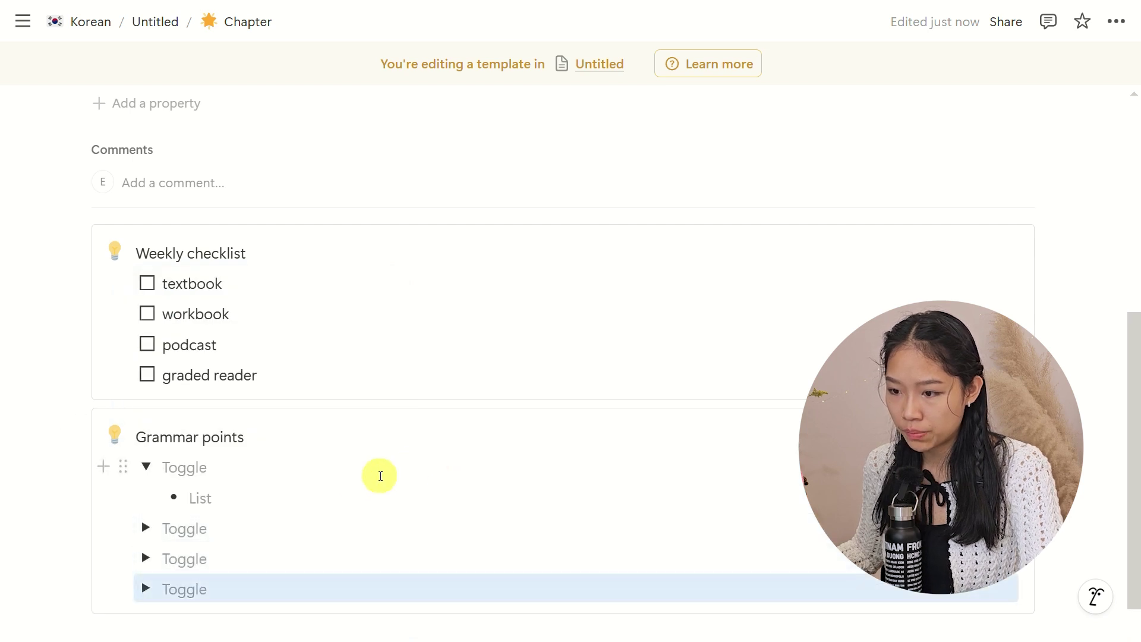
left_click(146, 468)
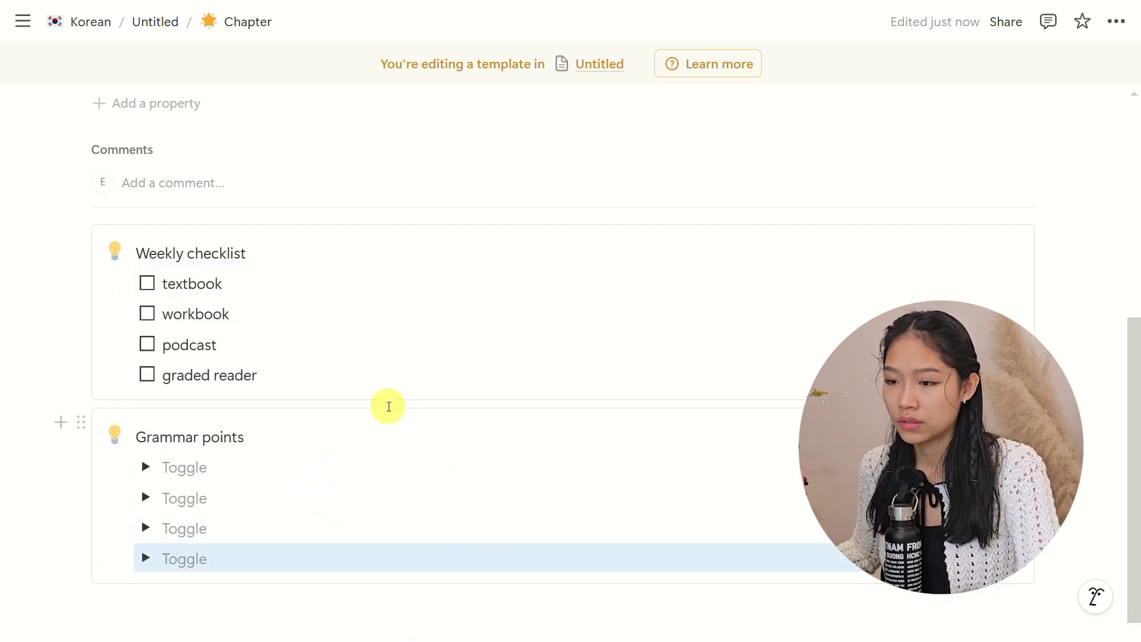
Step: Duplicate the whole Grammar points callout and retitle the copy "Vocab"
scroll(387, 406, "down", 2)
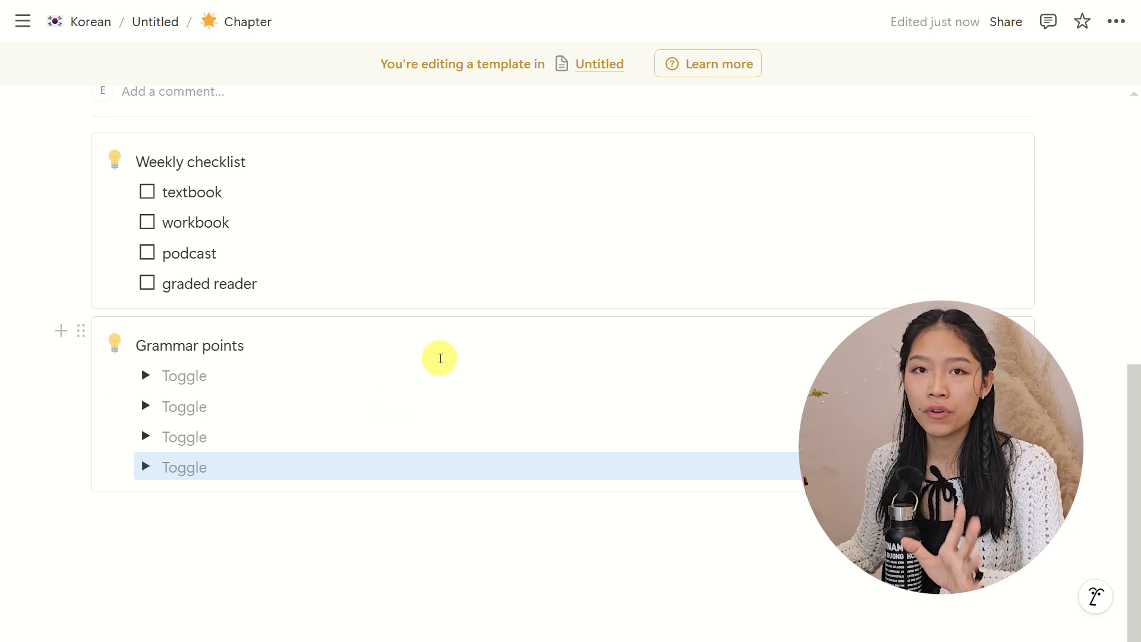
left_click(81, 331)
key("ctrl+d")
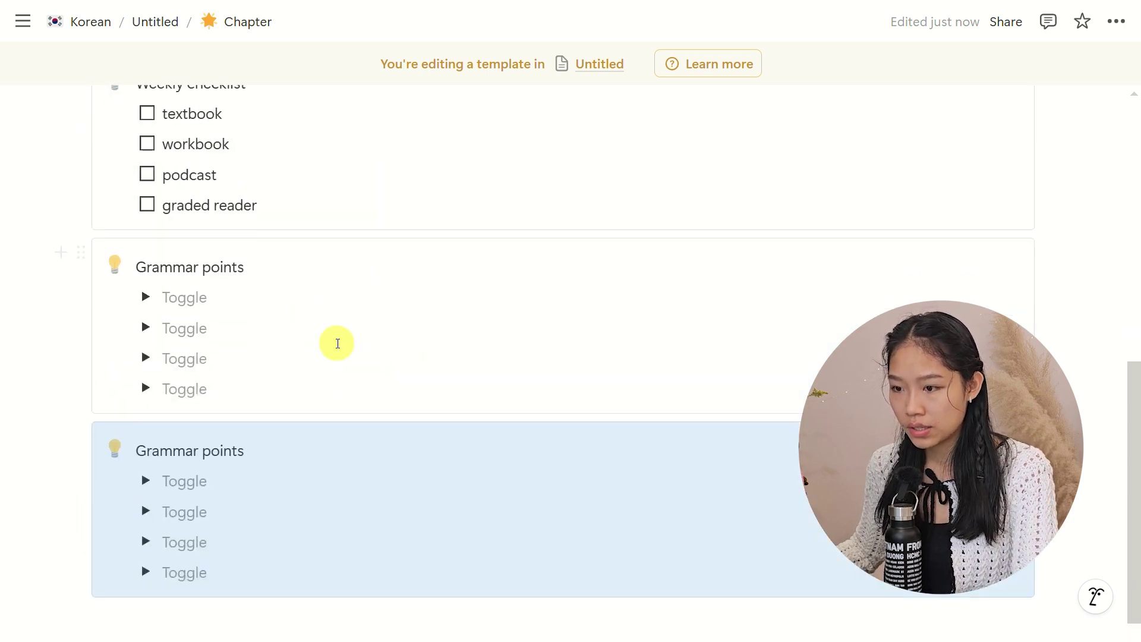
triple_click(134, 423)
type("Vocab")
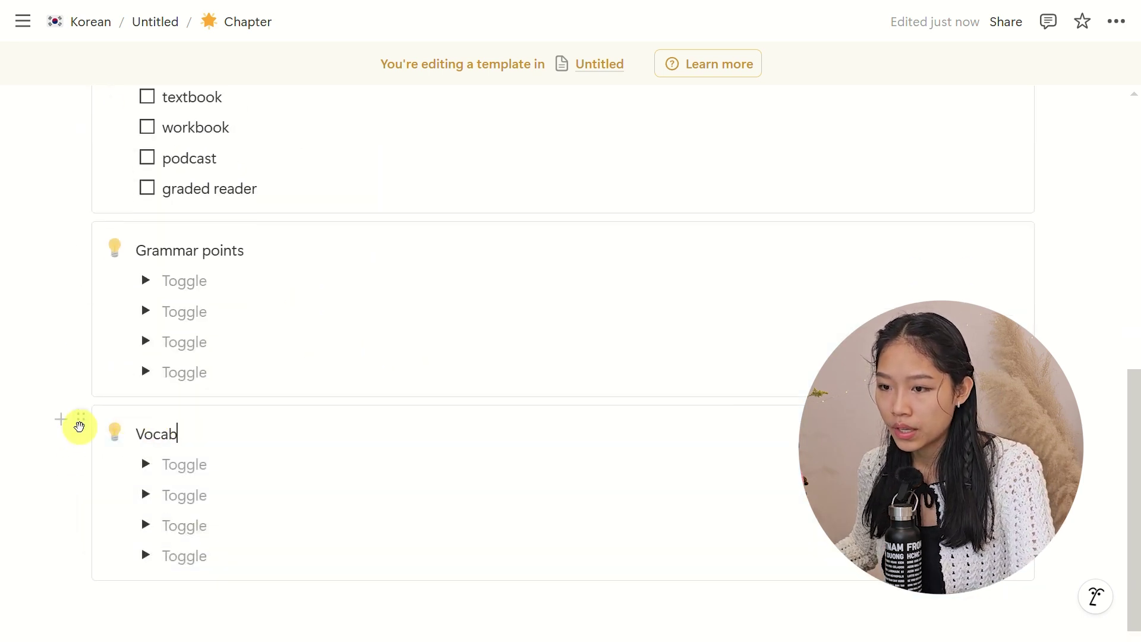
Step: Place the Vocab callout in a column to the right of Grammar points and widen the Grammar points column
left_click_drag(79, 420, 1053, 277)
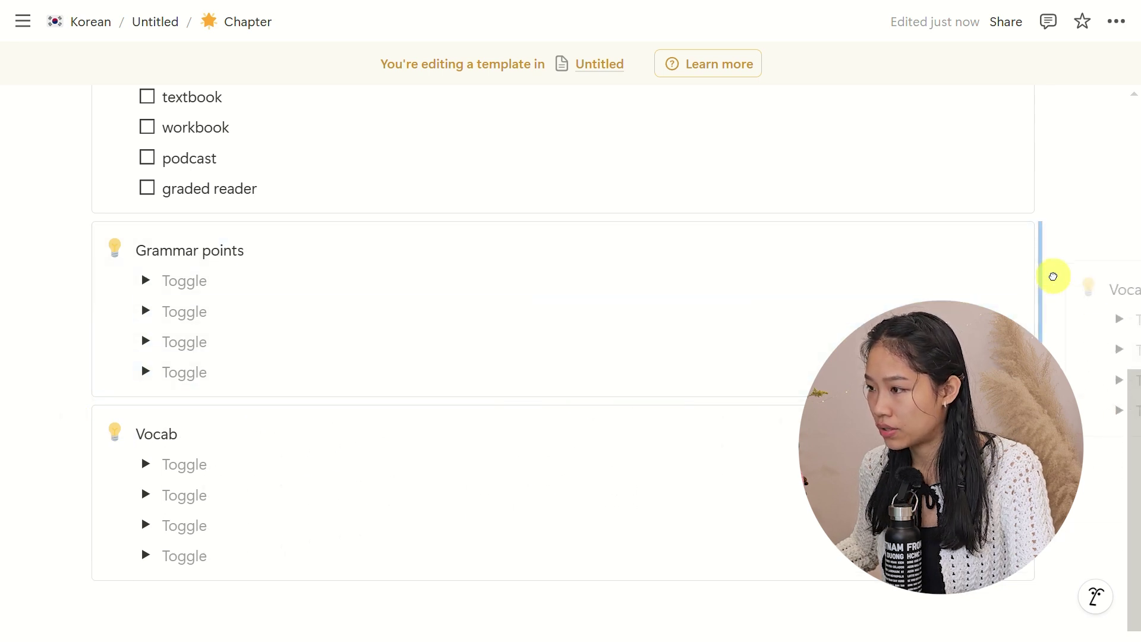
left_click_drag(1054, 276, 1051, 278)
left_click_drag(570, 377, 710, 374)
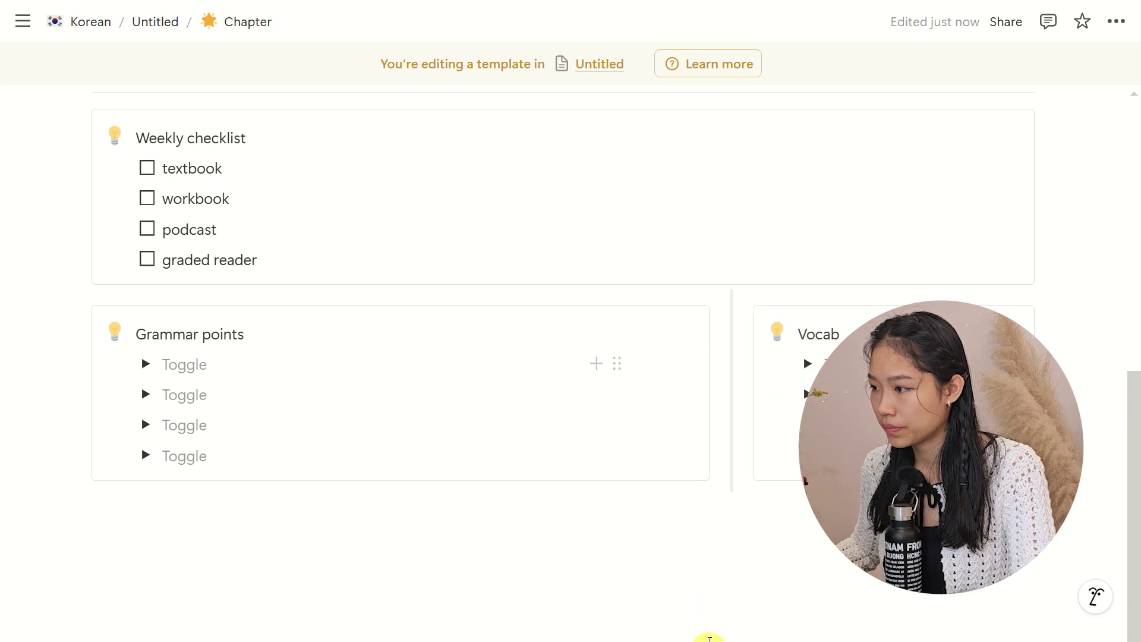
Step: Tick off textbook and workbook in the Weekly checklist
left_click(148, 171)
left_click(149, 200)
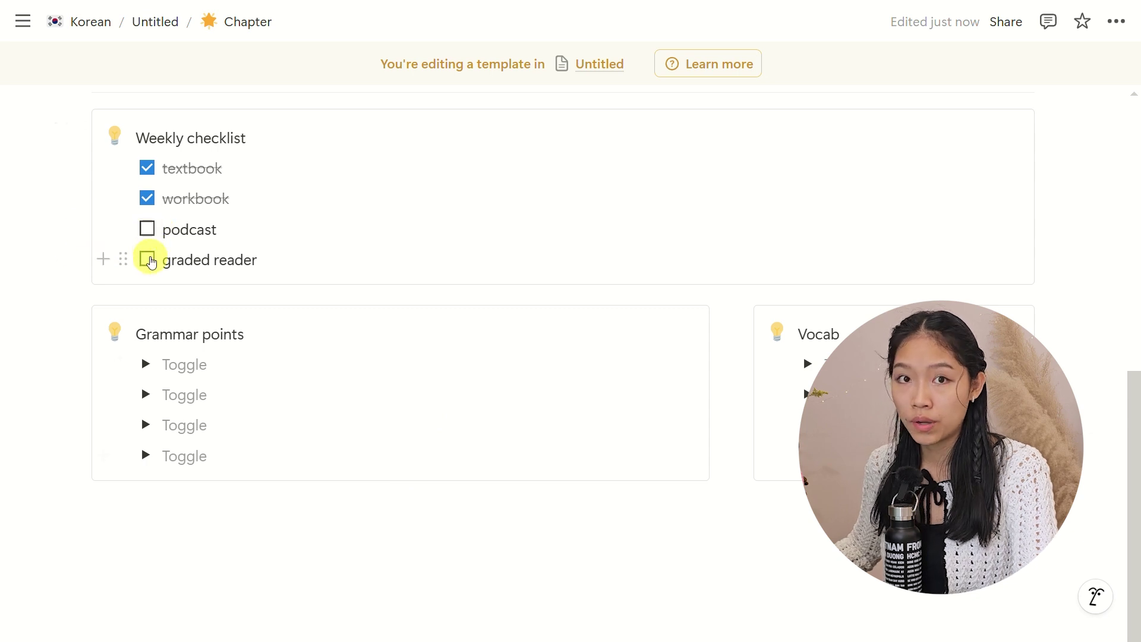
Step: Insert a callout below the two columns with the text "Podcast reflections" and an empty line under it
left_click(128, 508)
type("/call")
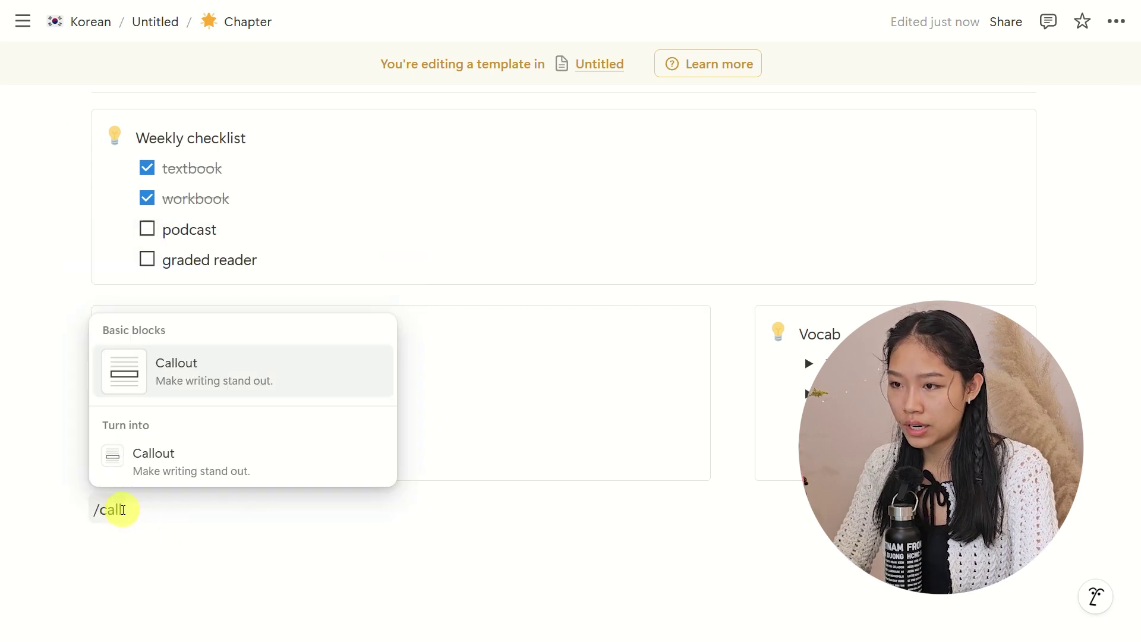
key("Return")
type("Podcast reflections")
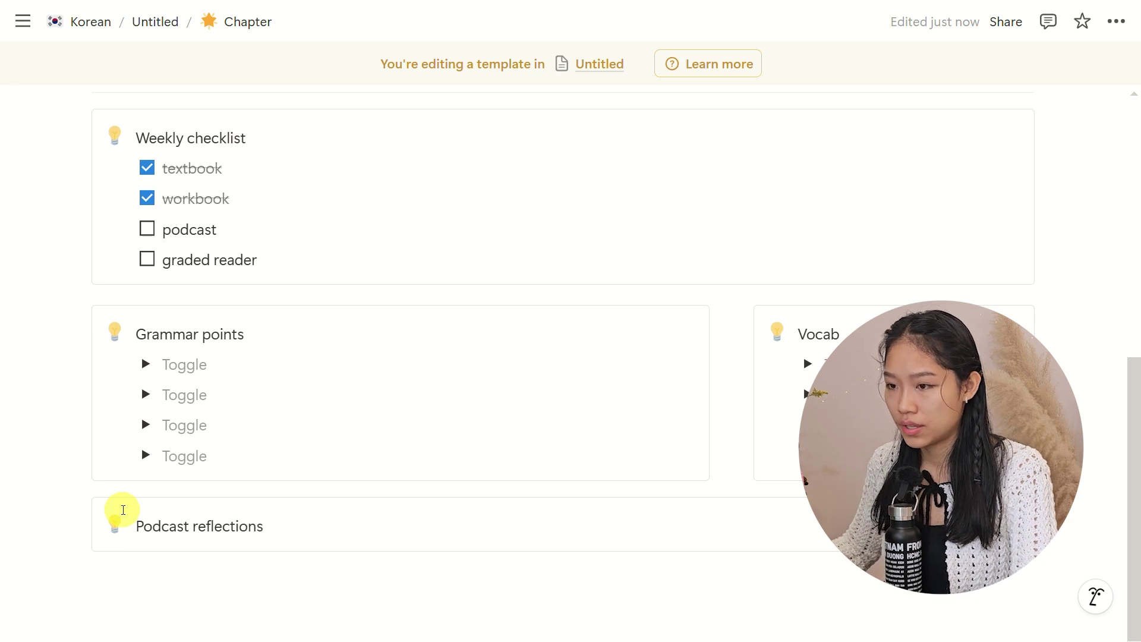
scroll(606, 455, "down", 2)
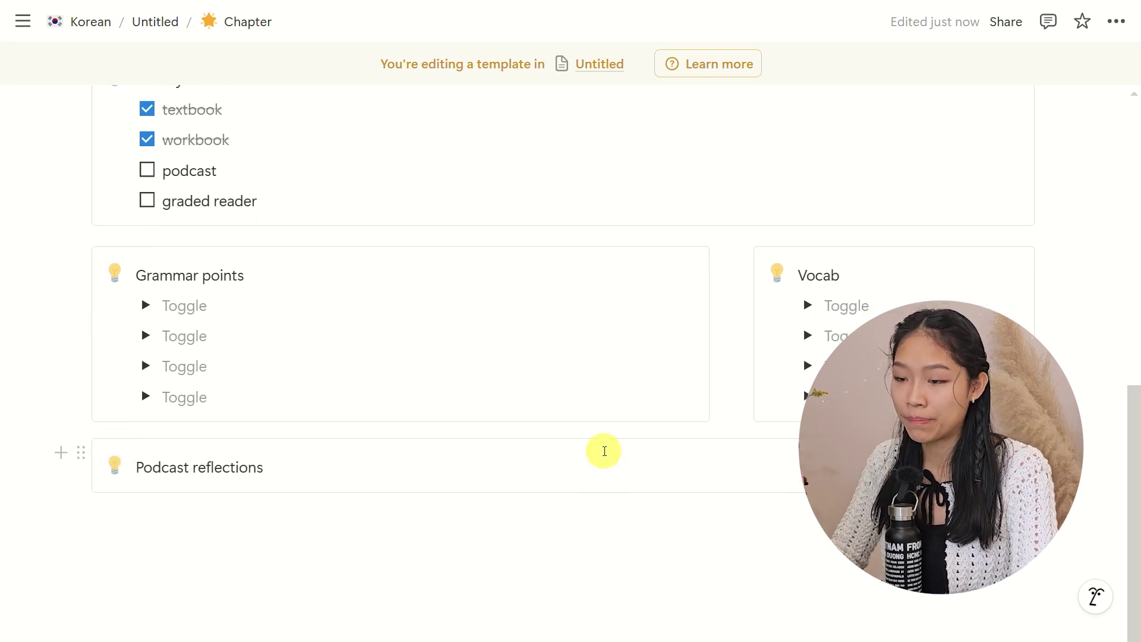
key("Return")
scroll(605, 452, "down", 1)
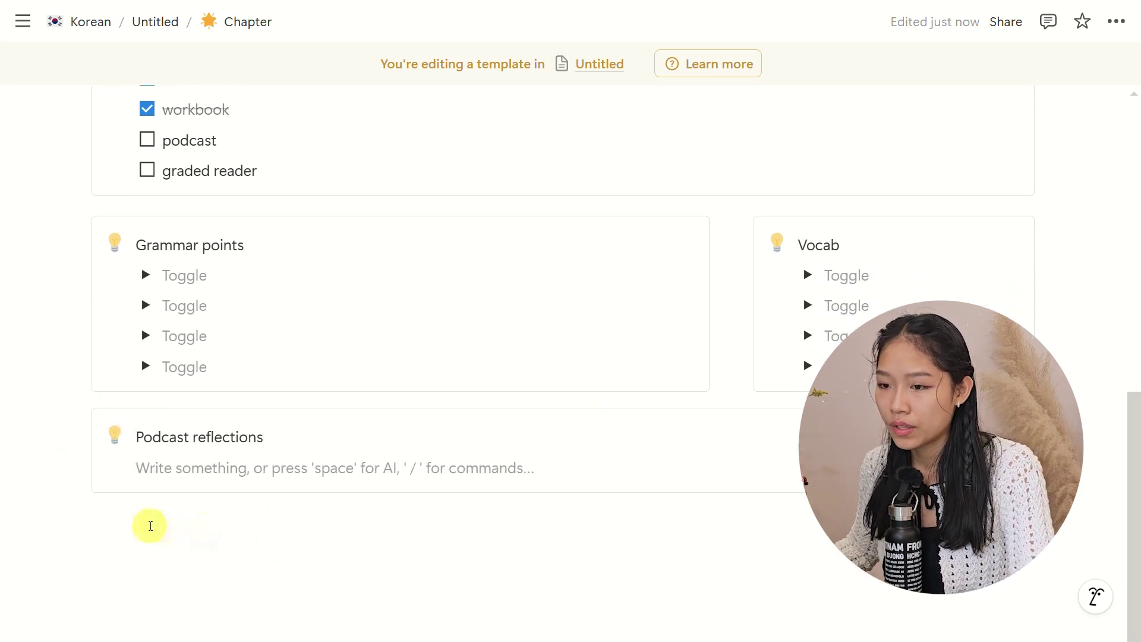
Step: Insert another callout below Podcast reflections with the text "Podcast"
left_click(121, 521)
type("/call")
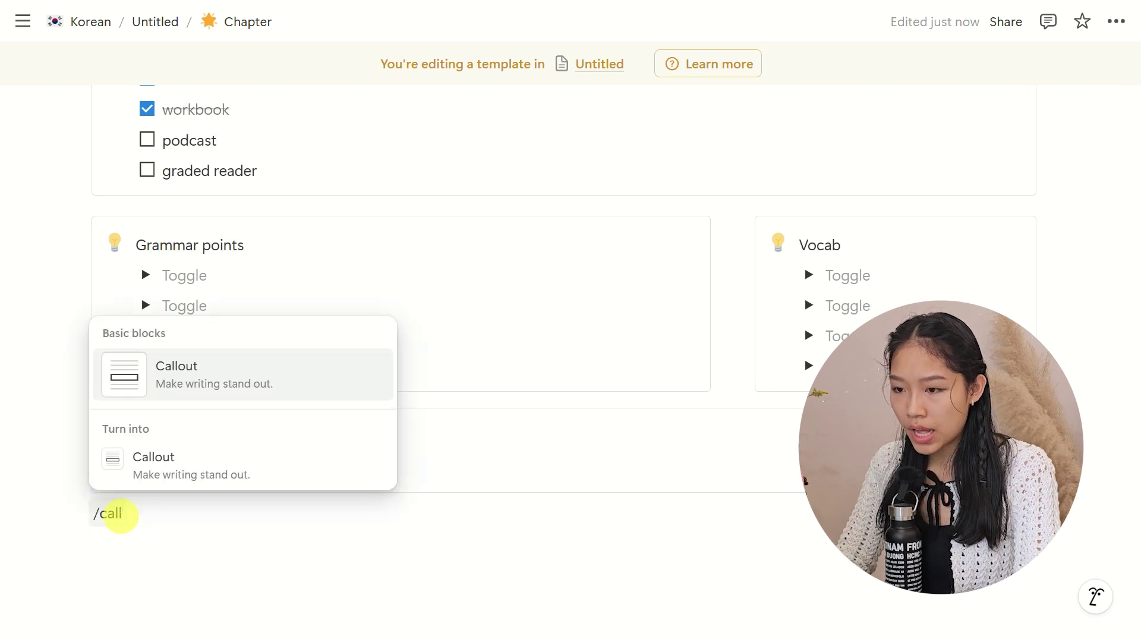
key("Return")
Step: Embed the YouTube podcast video in the Podcast callout using the copied link
type("/video")
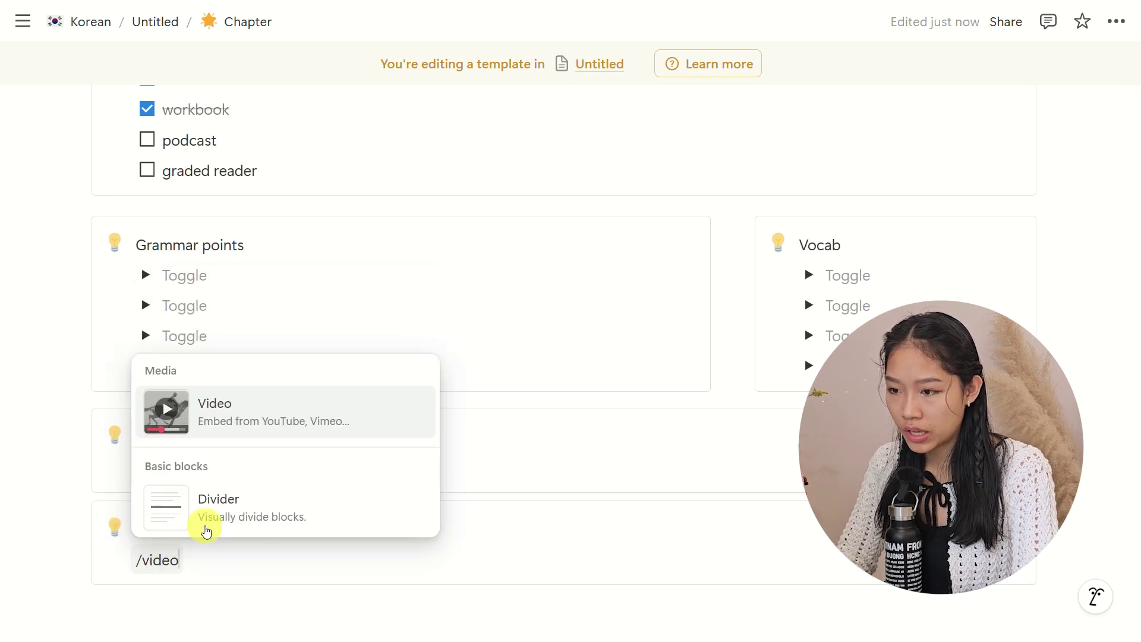
key("Return")
scroll(308, 459, "down", 3)
key("ctrl+v")
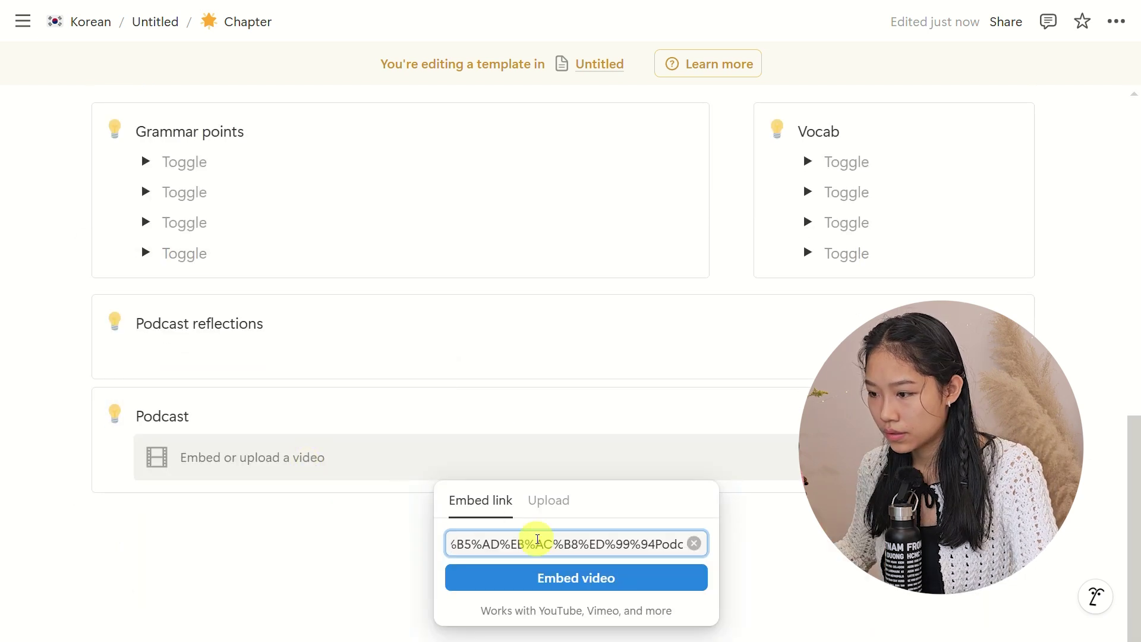
left_click(547, 577)
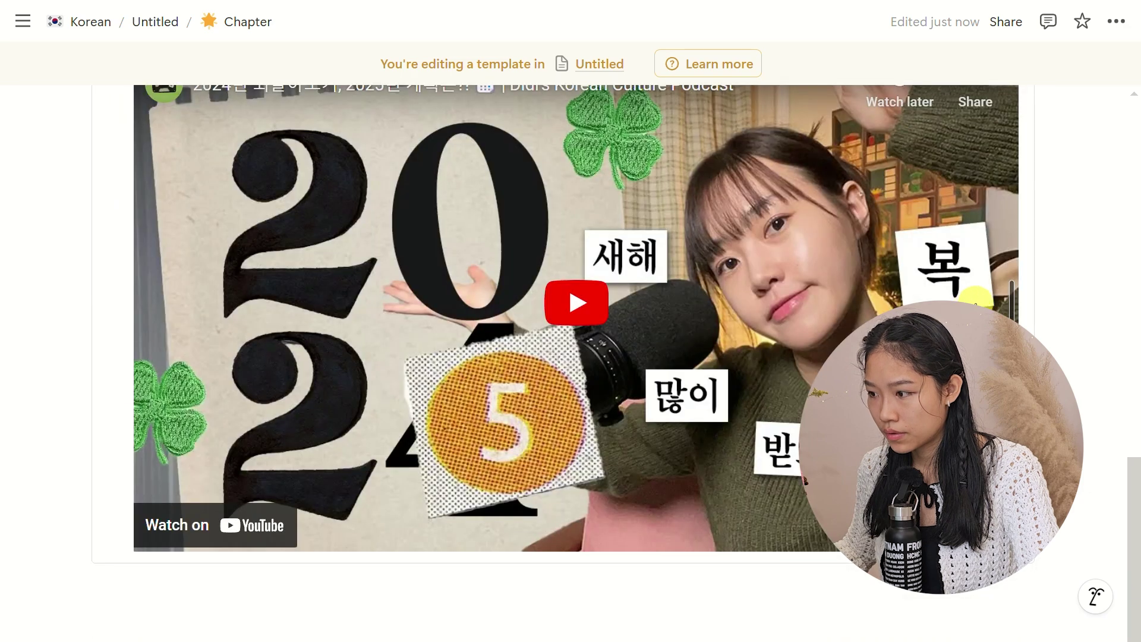
Step: Place the Podcast callout in a column to the right of Podcast reflections and widen the Podcast reflections column
scroll(1029, 305, "up", 1)
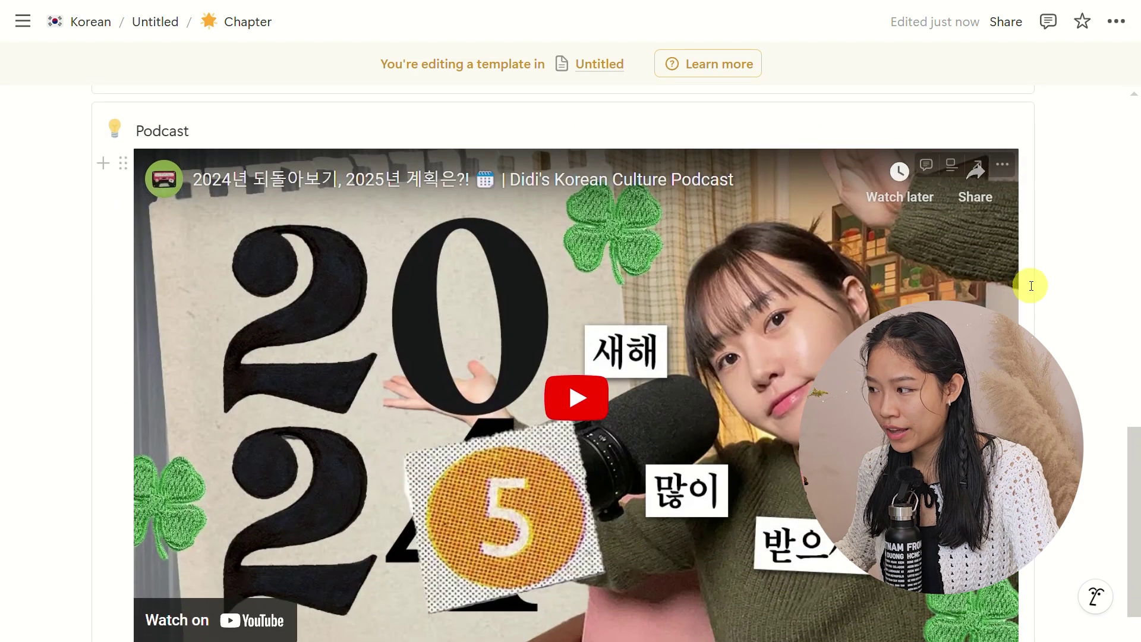
scroll(433, 357, "up", 3)
left_click_drag(75, 312, 1041, 220)
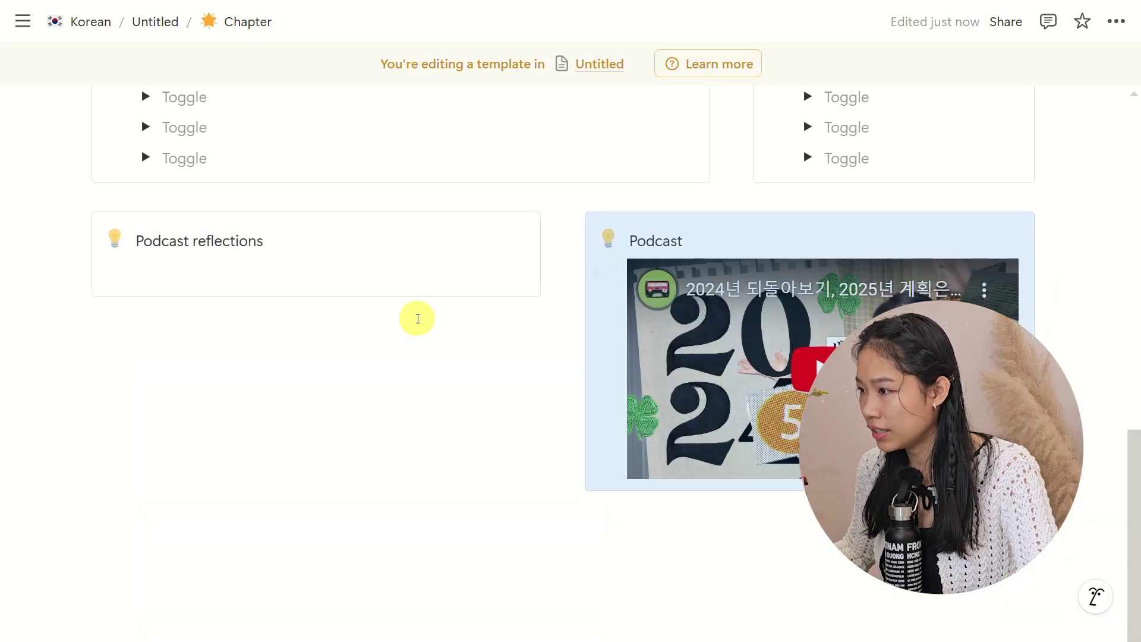
left_click_drag(593, 273, 678, 274)
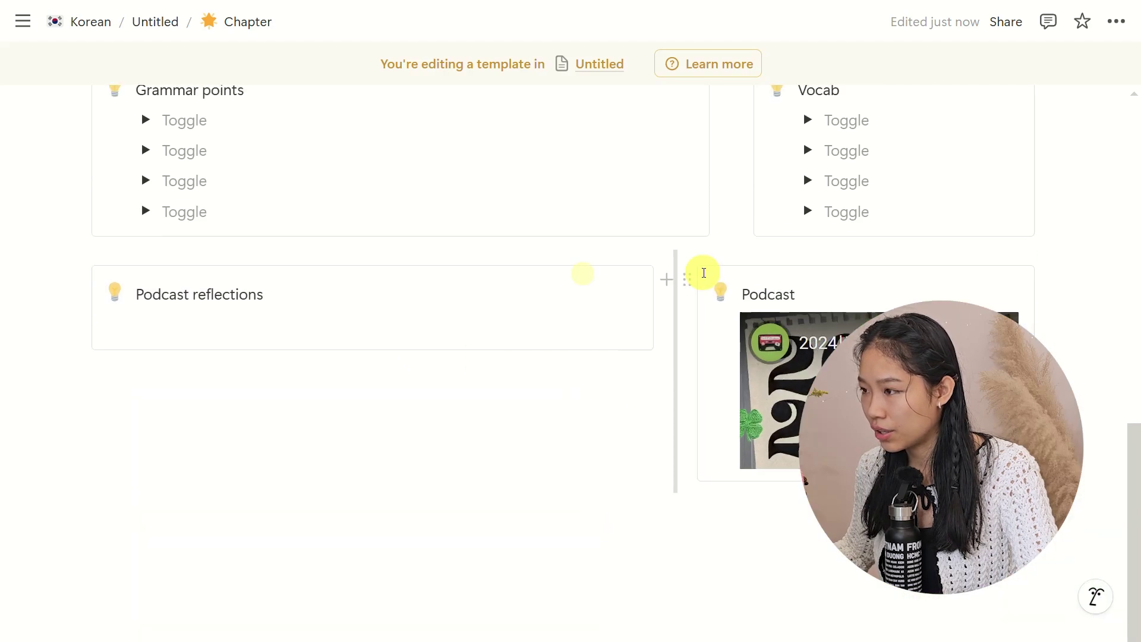
Step: Add a bulleted list with the item "new expressions" under the podcast video, and retitle the callout "Podcast: useful expressions"
left_click(712, 327)
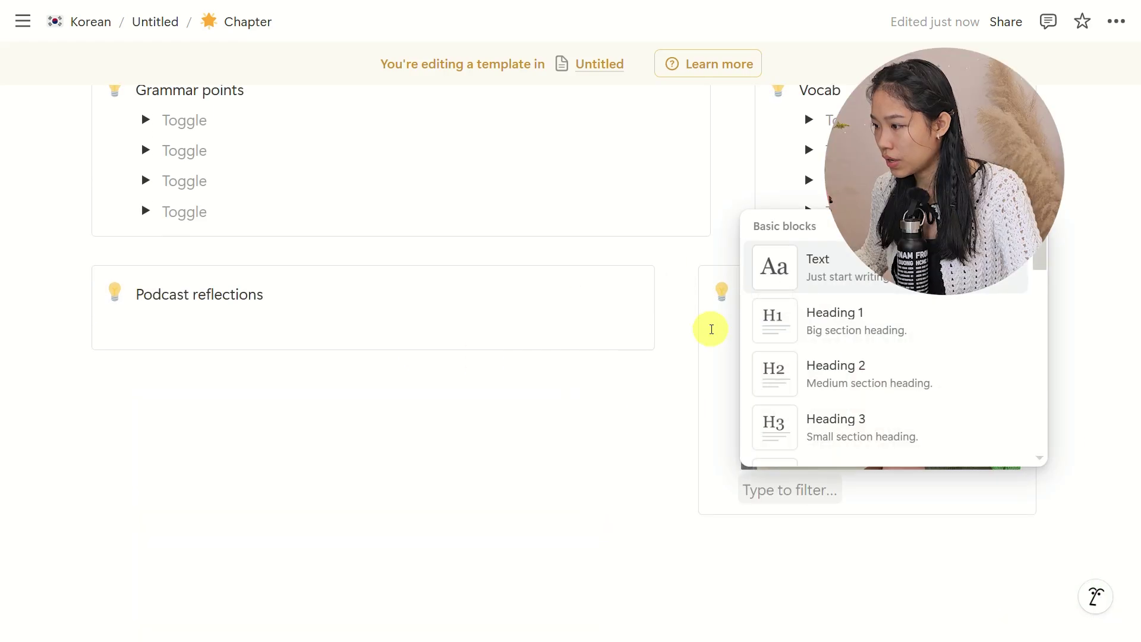
type("b")
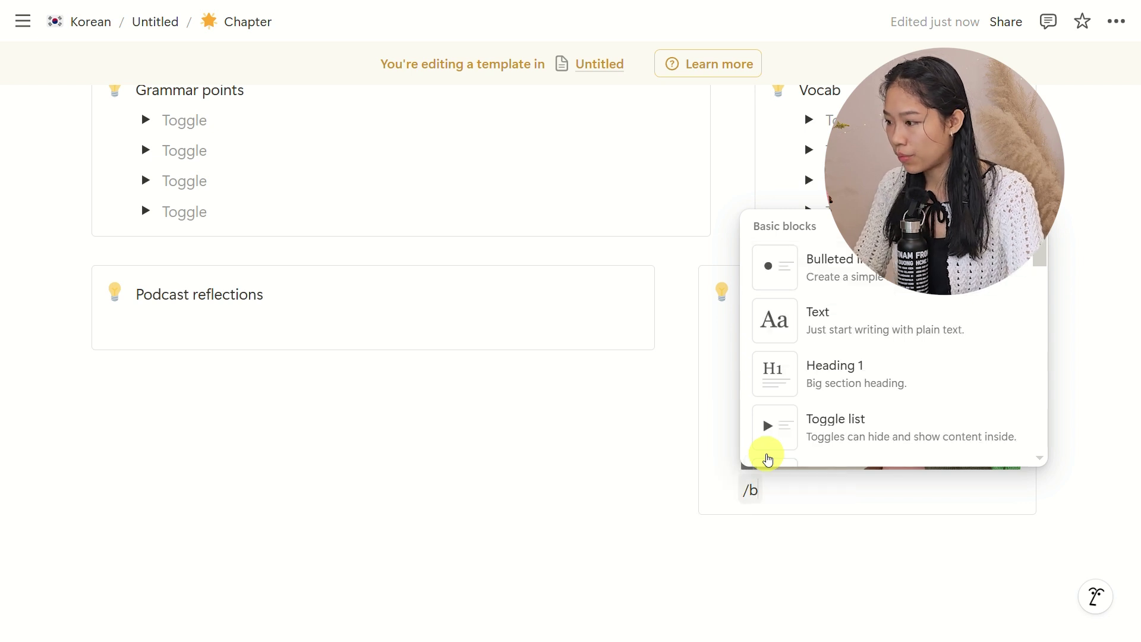
type("ul")
left_click(767, 459)
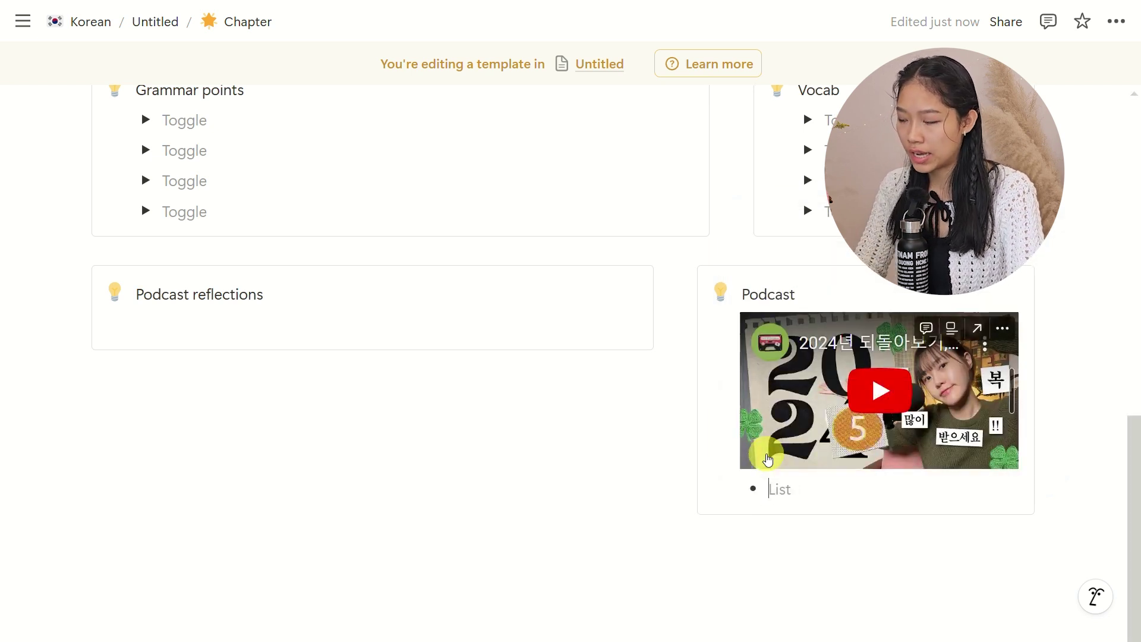
type("new ")
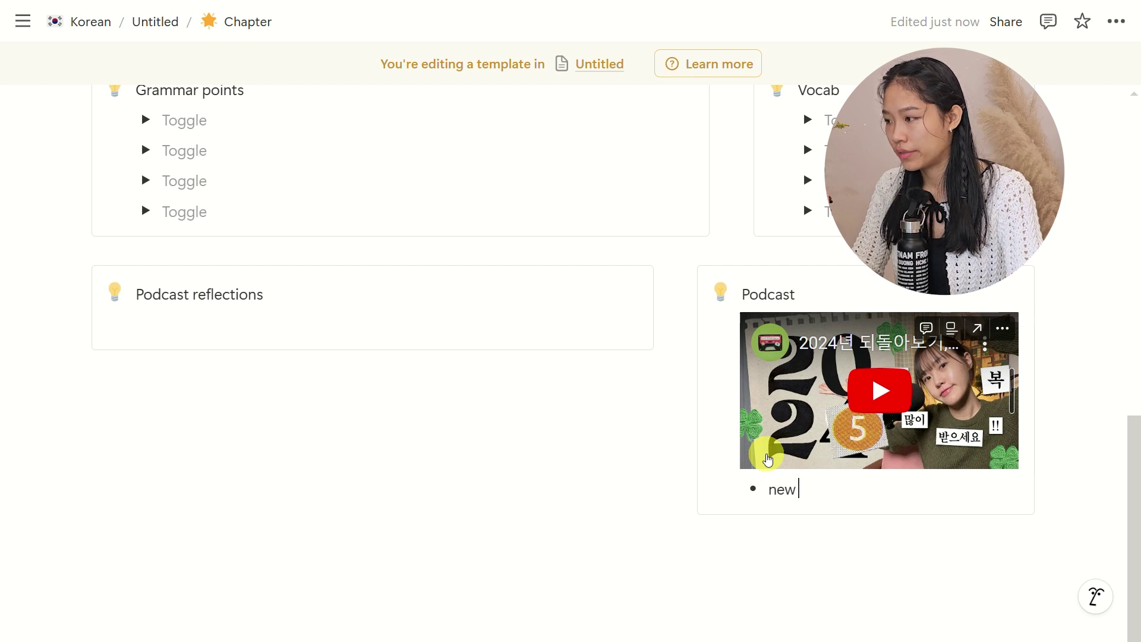
type("expressions")
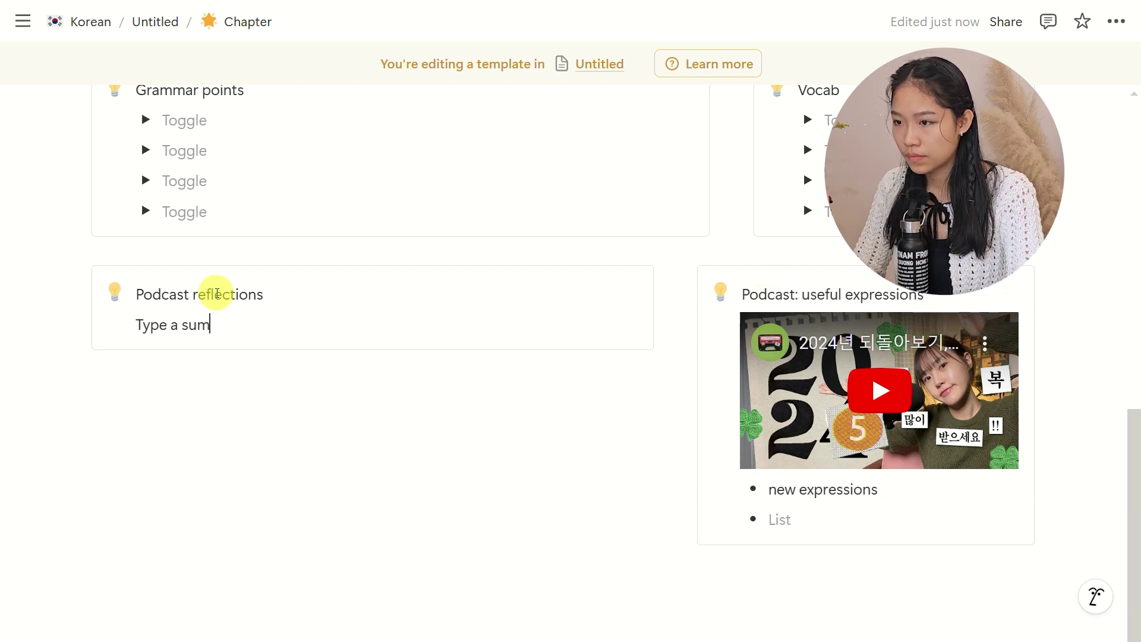
Step: Complete the Podcast reflections placeholder as "Type a summary or comments using words from the useful expressions list"
type("mments u")
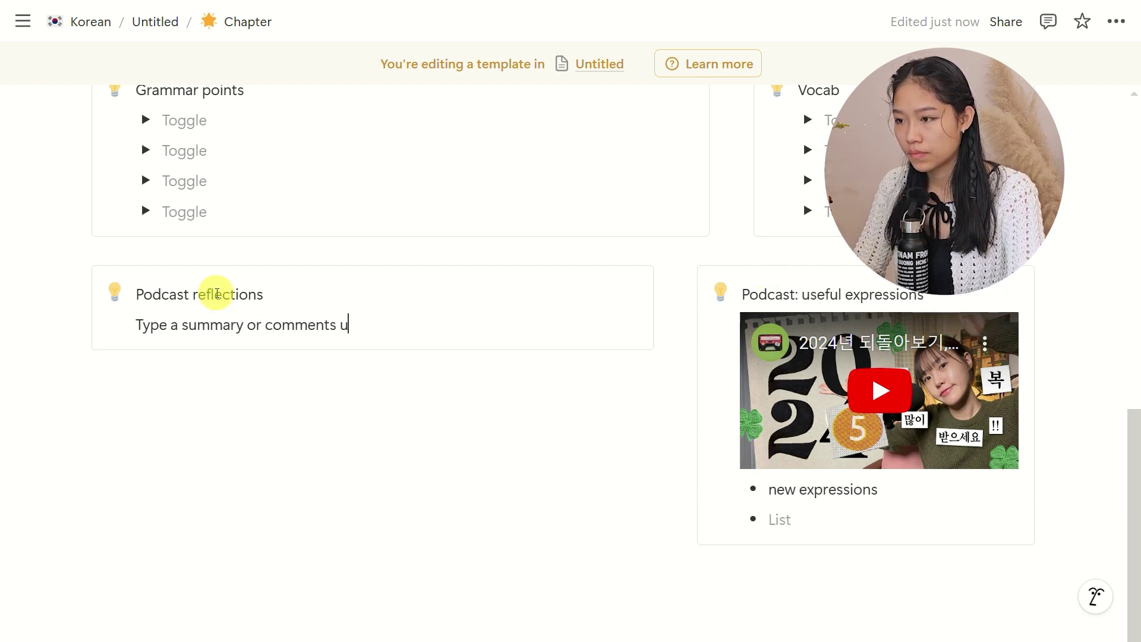
type("sing words from the u")
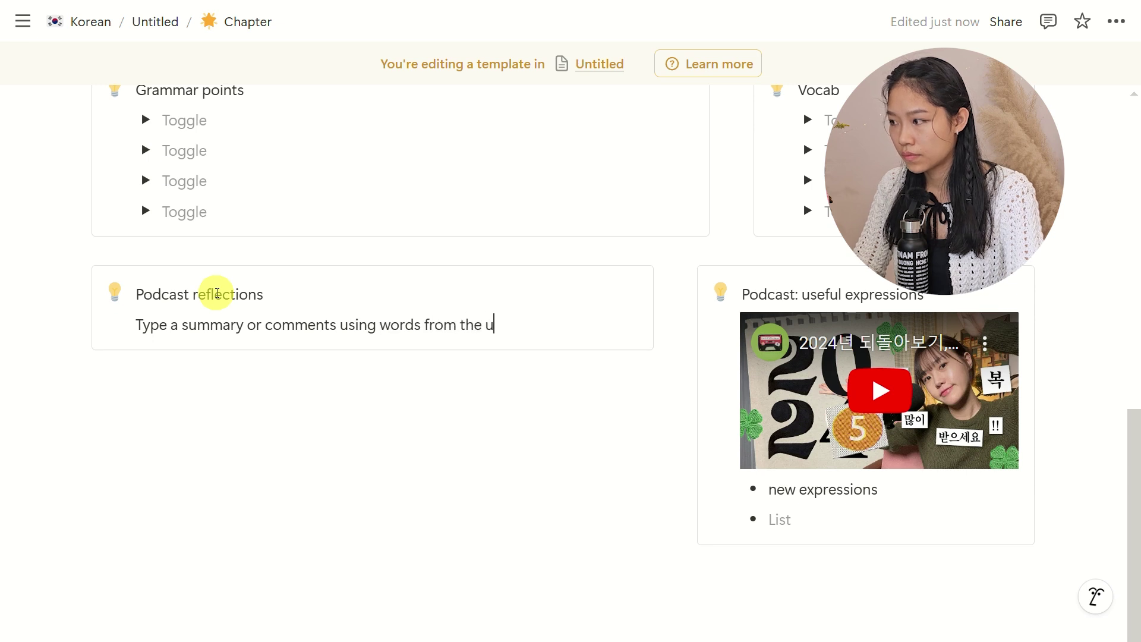
type("seful expres")
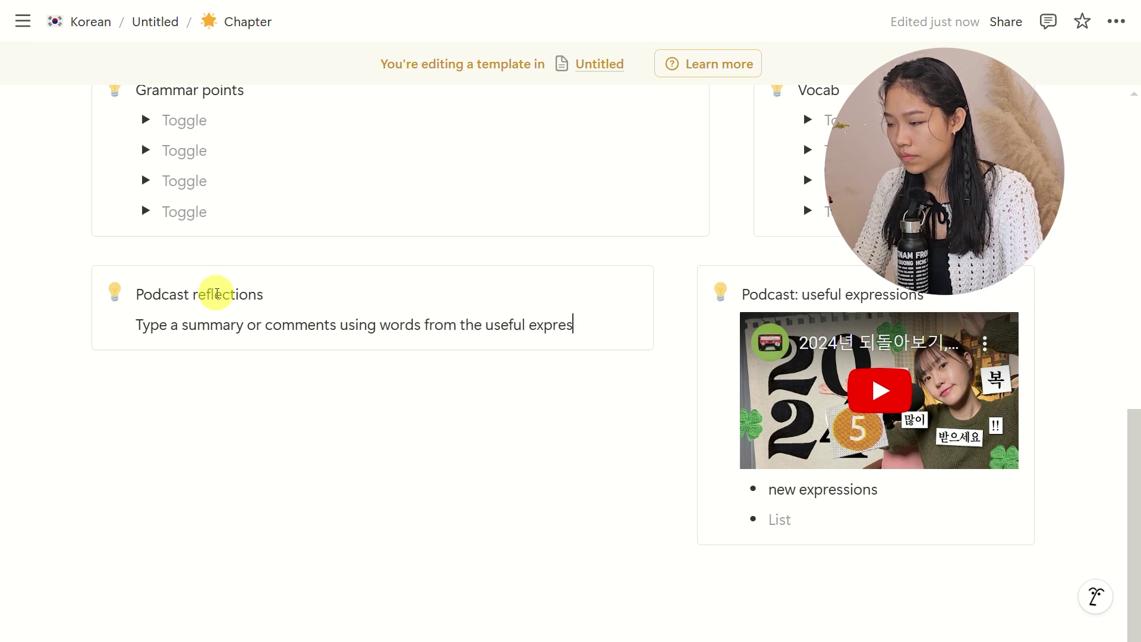
type("sions list")
Step: Insert a new callout below the podcast callouts with the text "Graded reader"
left_click(621, 542)
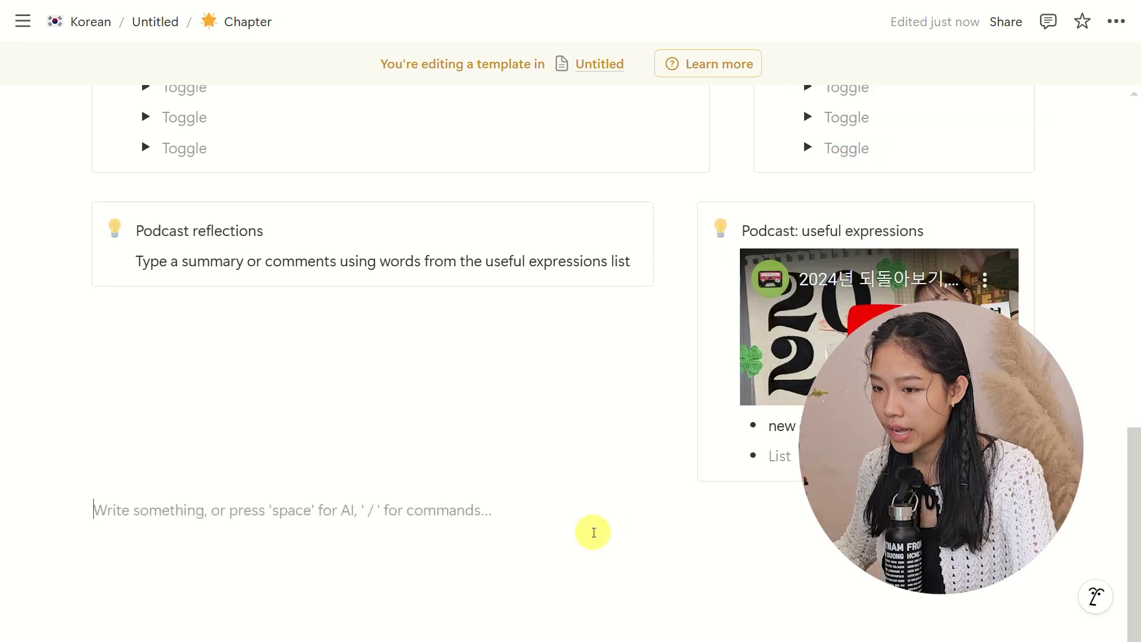
type("/callout")
key("Return")
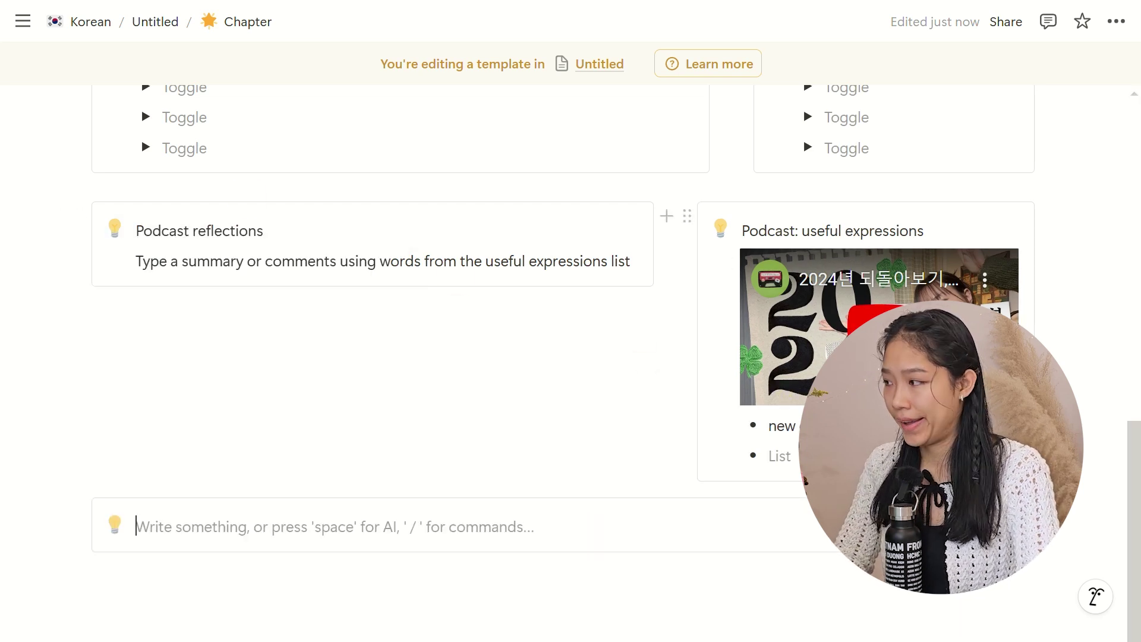
type("Graded reader")
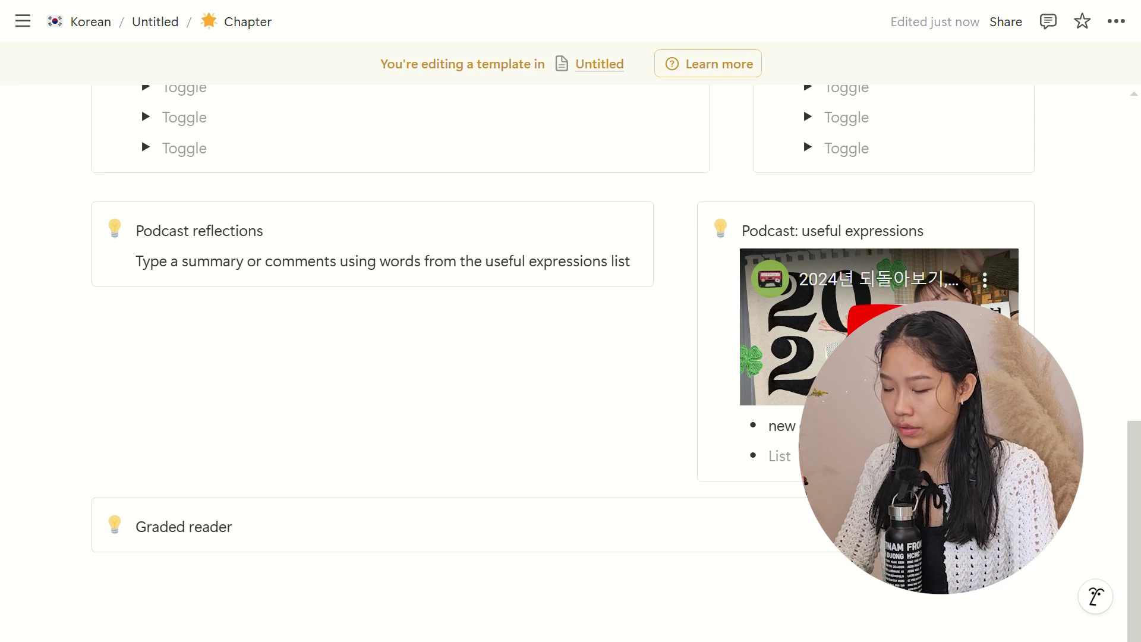
Step: Add two toggles inside the Graded reader callout, named "[Name of reading passage]" and "New grammar points"
key("Return")
scroll(798, 263, "down", 1)
type("/tog")
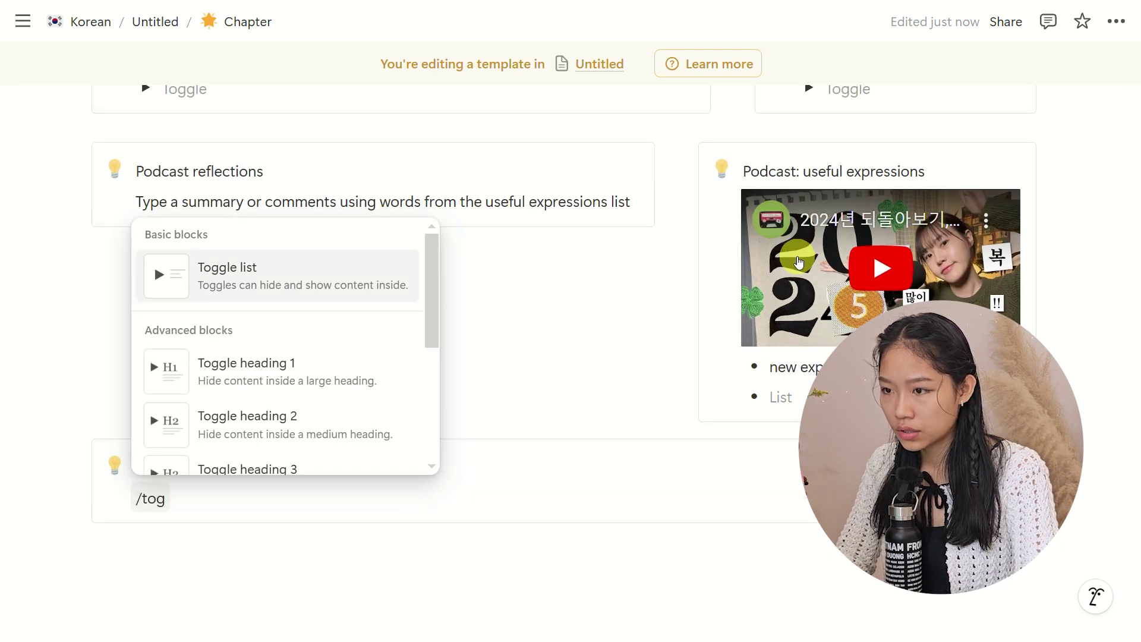
key("Return")
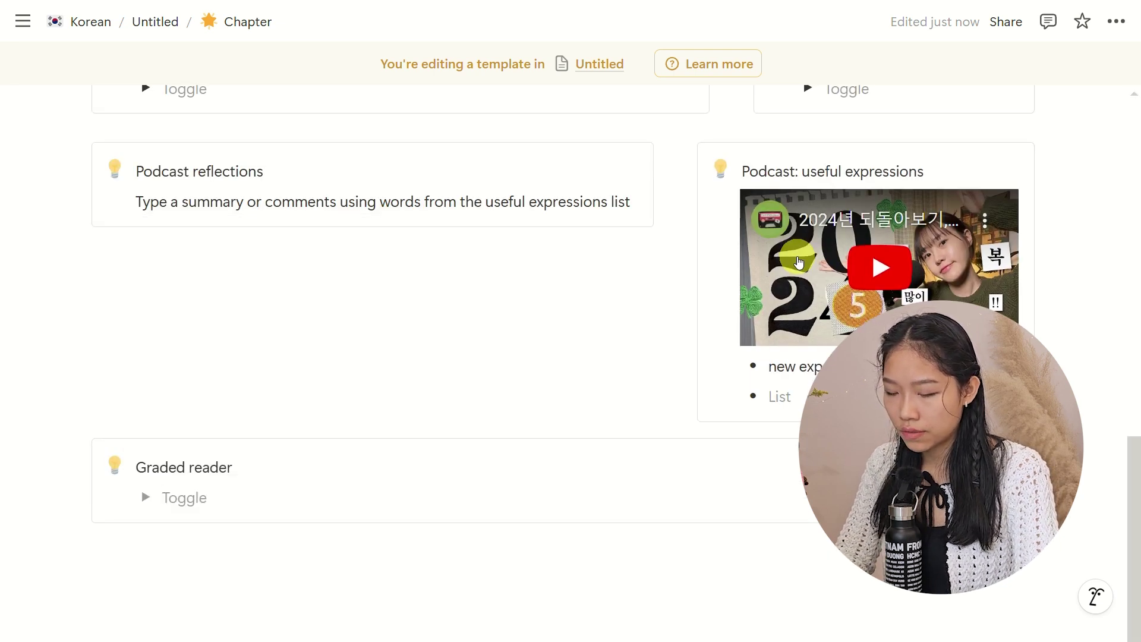
type("[Nam")
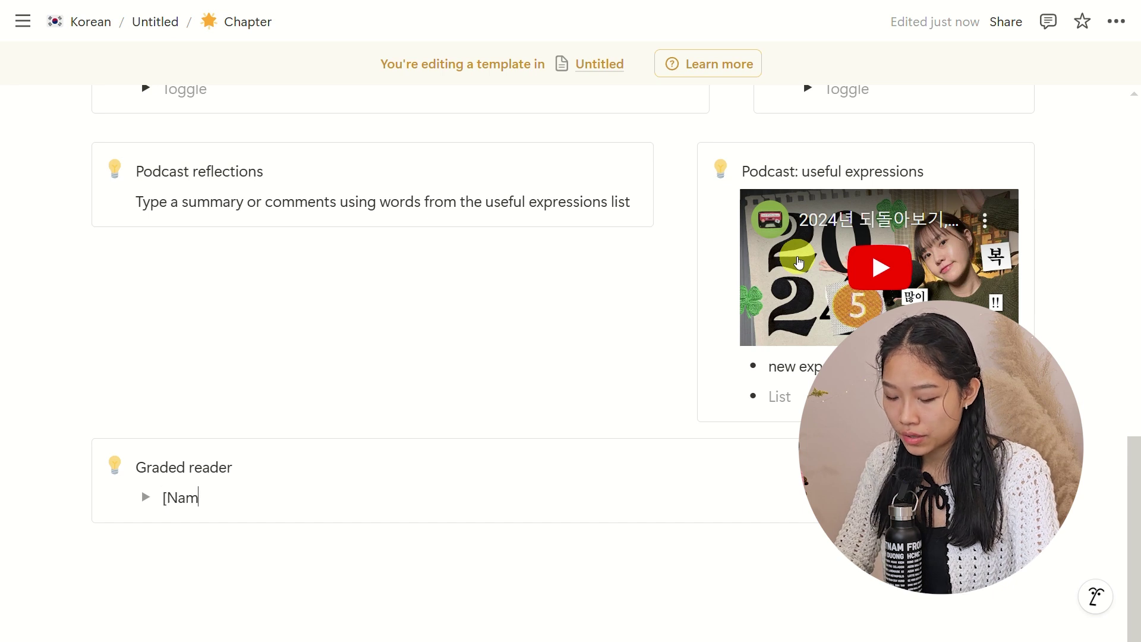
type("e of reading pas")
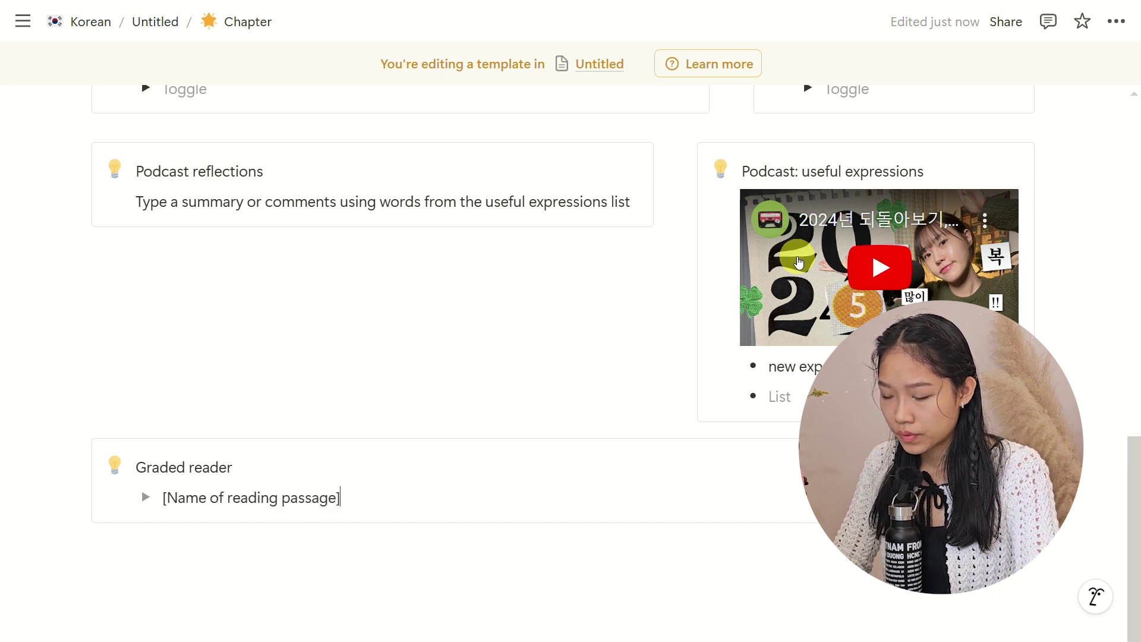
type("sage]")
key("Return")
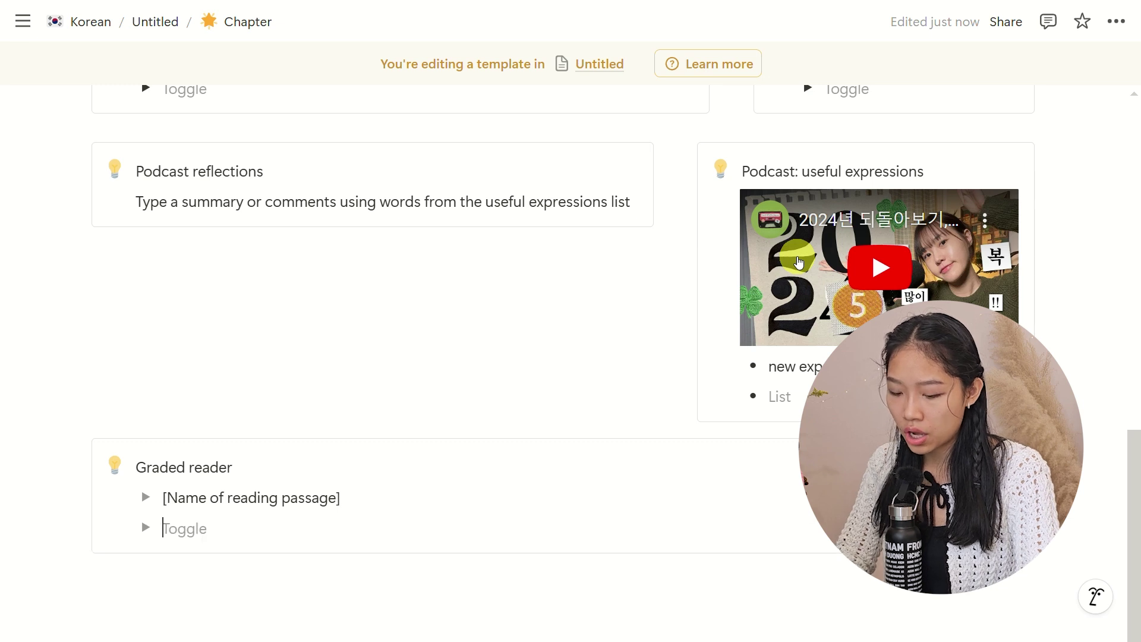
type("New grammar points")
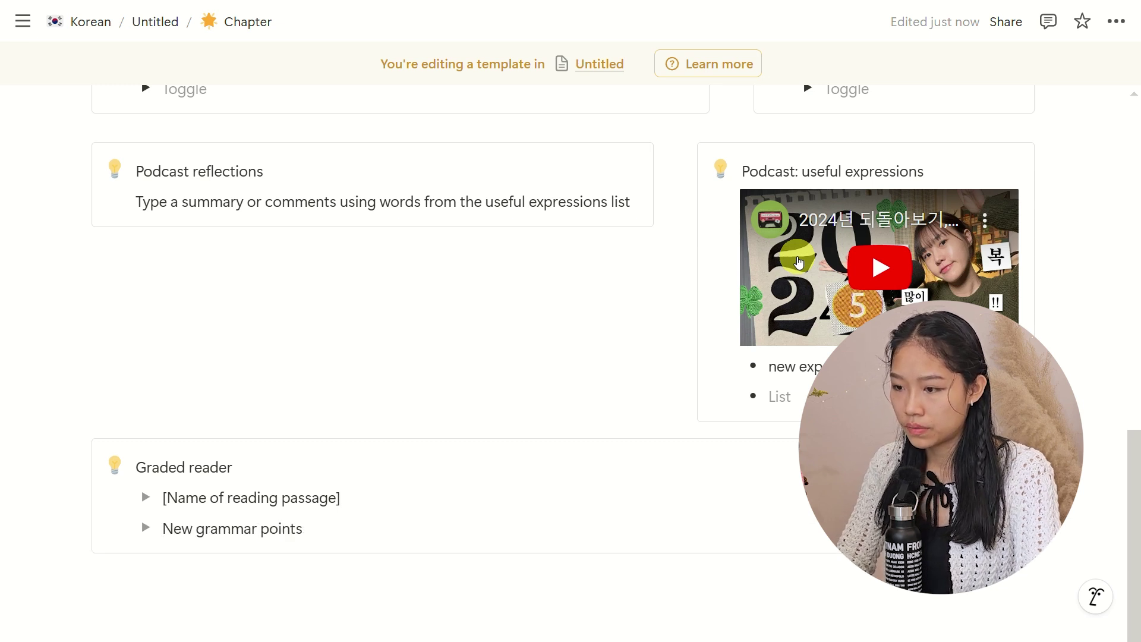
Step: Expand the "[Name of reading passage]" toggle and write "Type out the entire text passage." inside it
left_click(146, 498)
left_click(198, 529)
type("Type out the entire text p")
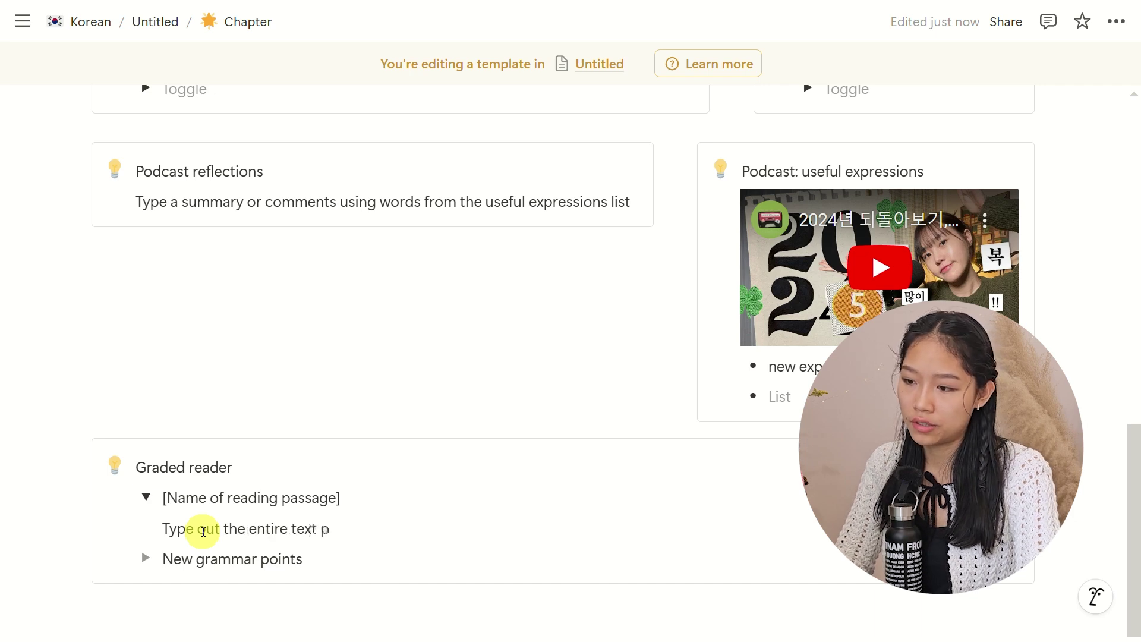
type(".")
Step: Insert a callout titled "Tips" below Graded reader and start a bulleted list inside it
scroll(196, 526, "down", 2)
left_click(182, 522)
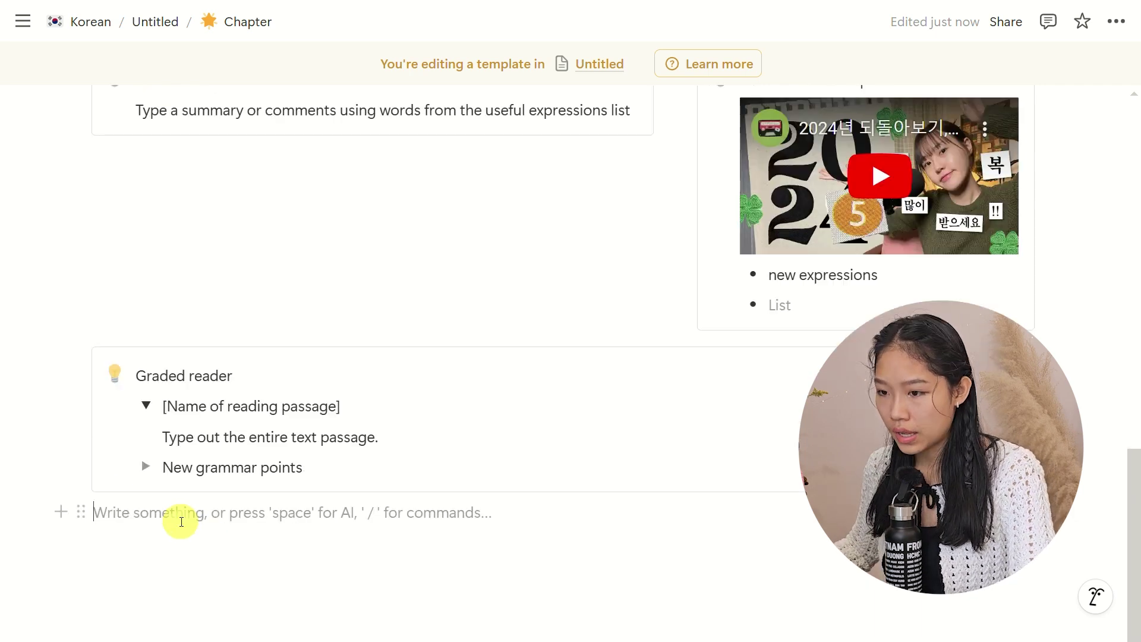
type("/")
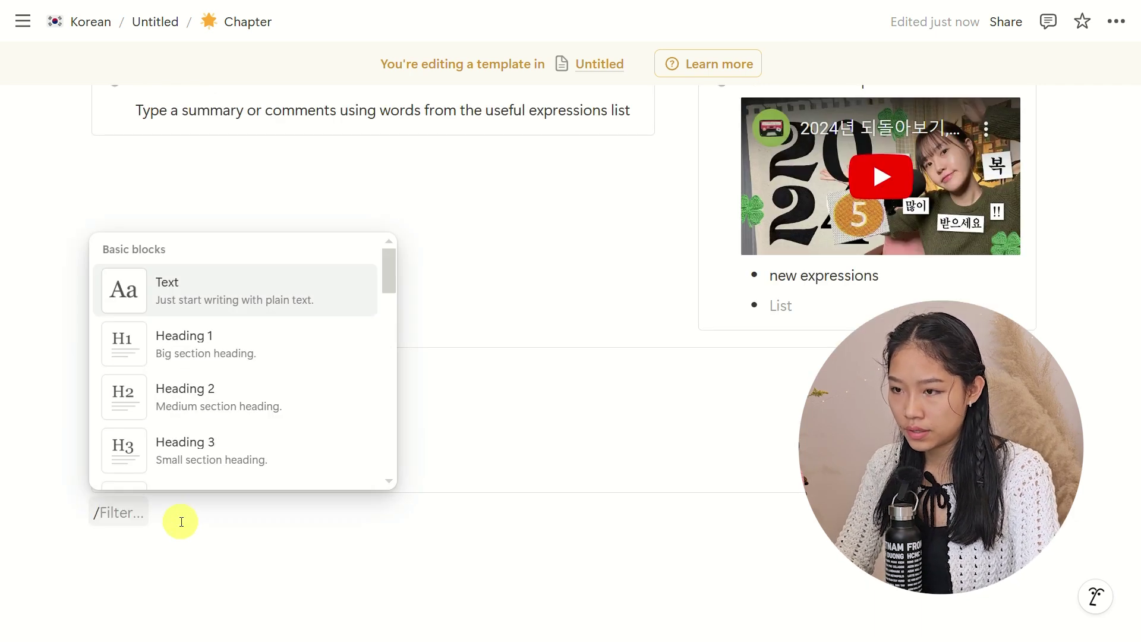
type("cal")
key("Return")
type("Tips")
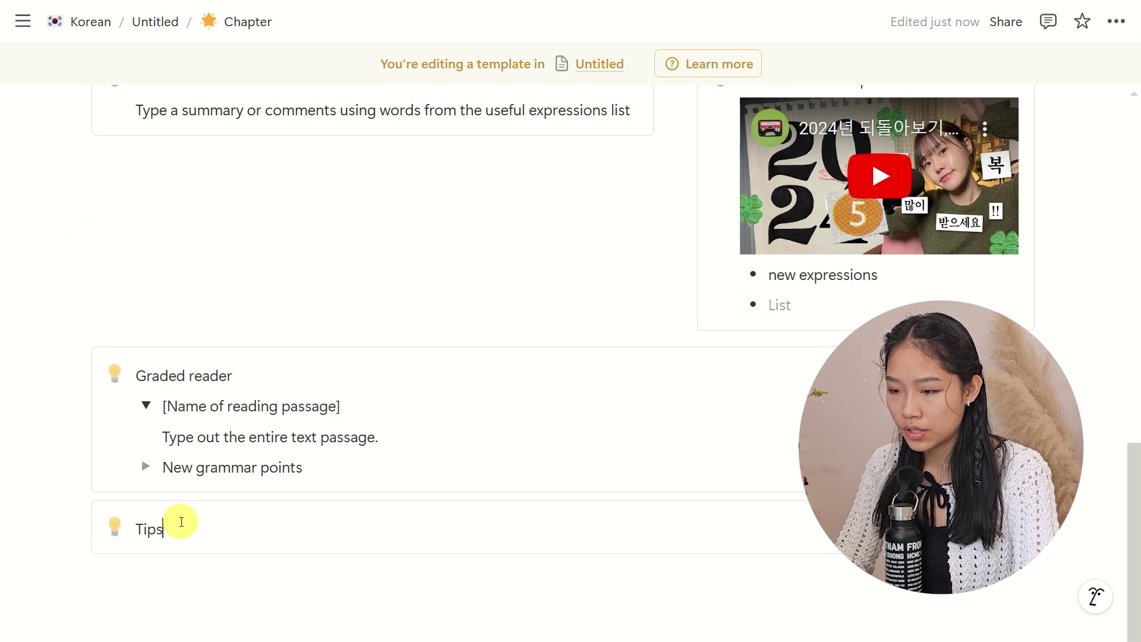
key("Return")
type("/bul")
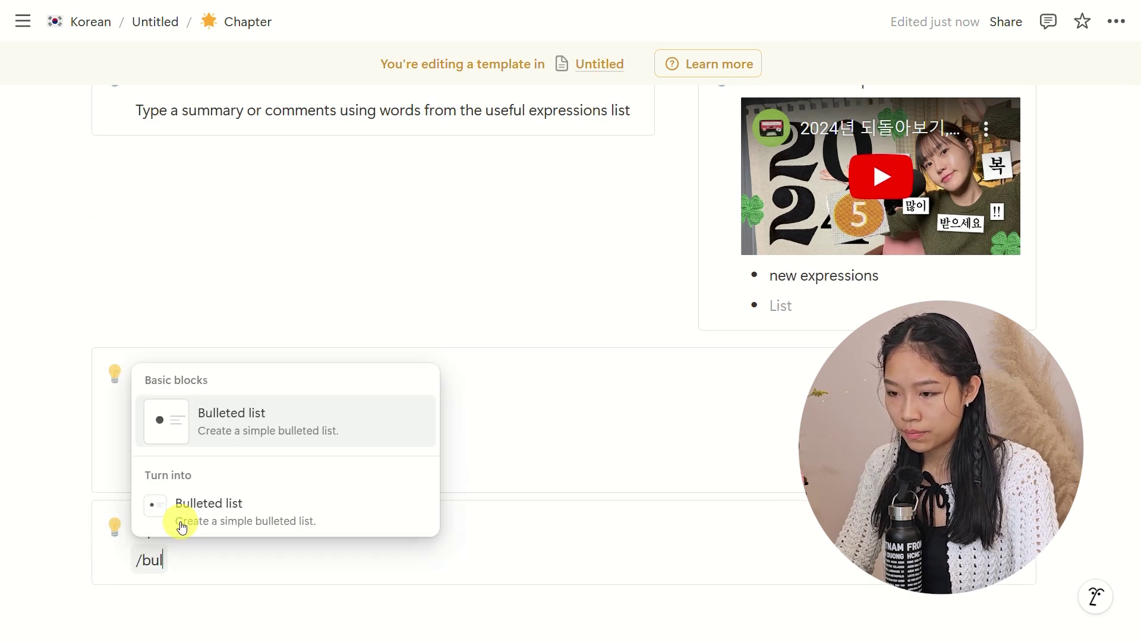
key("Return")
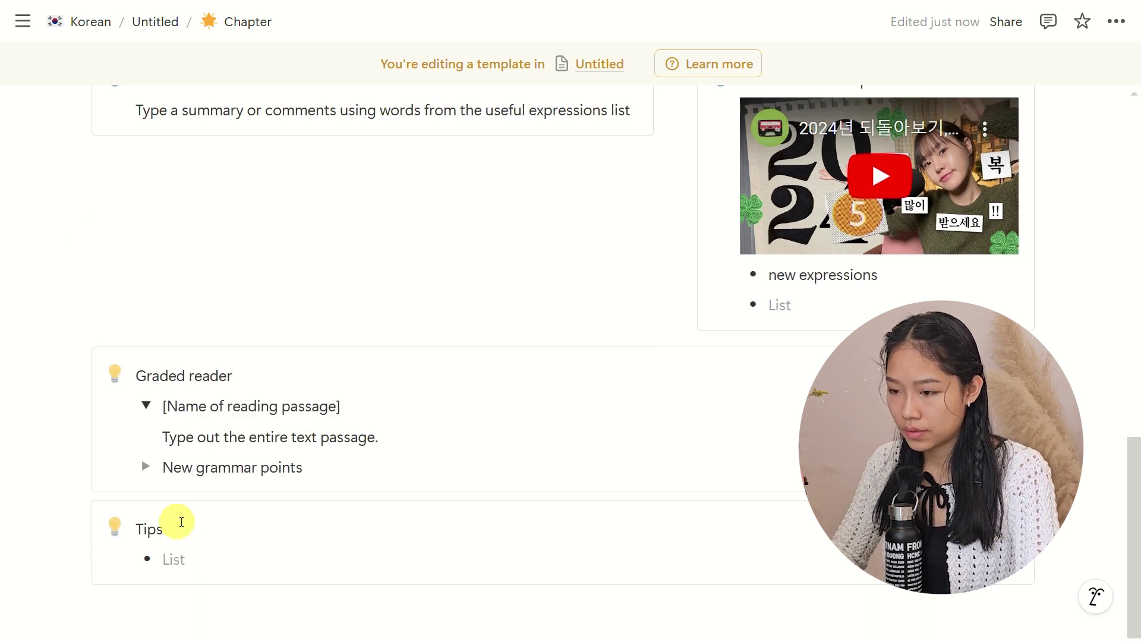
Step: Place the Tips callout in a column to the right of Graded reader, matching the Graded reader column's width to Podcast reflections
left_click_drag(82, 515, 580, 387)
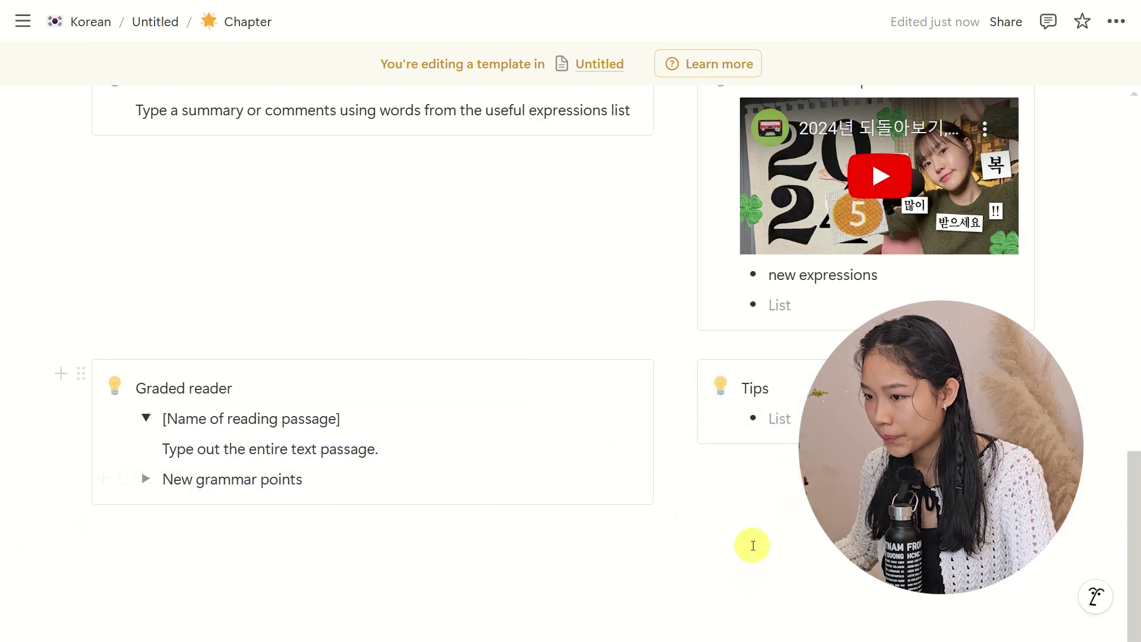
scroll(751, 543, "up", 2)
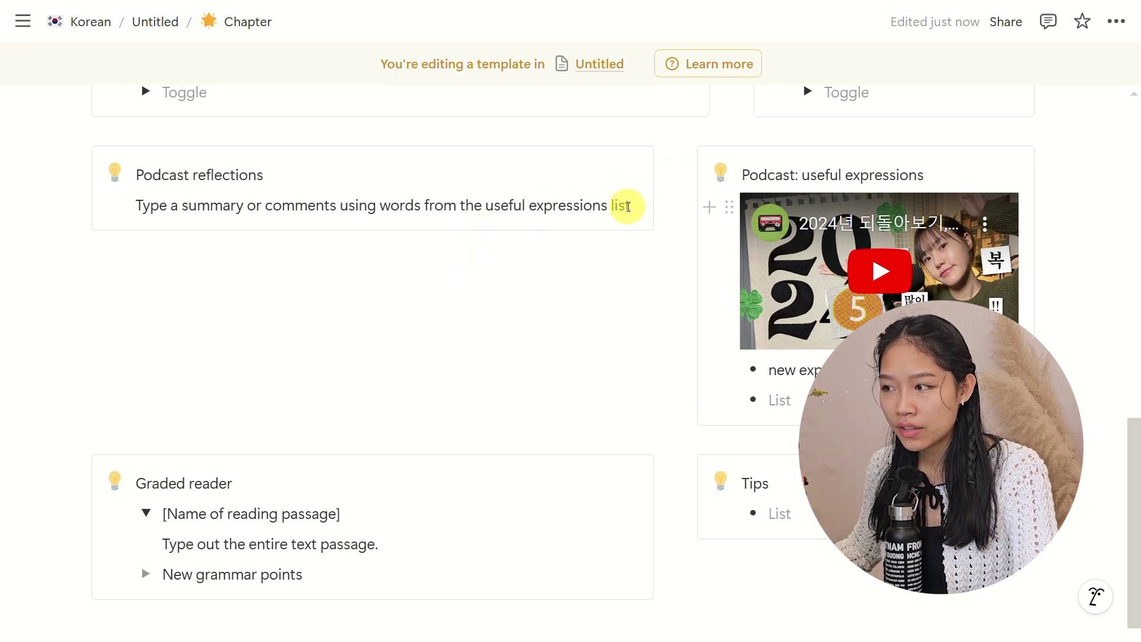
left_click(403, 227)
left_click_drag(625, 206, 637, 206)
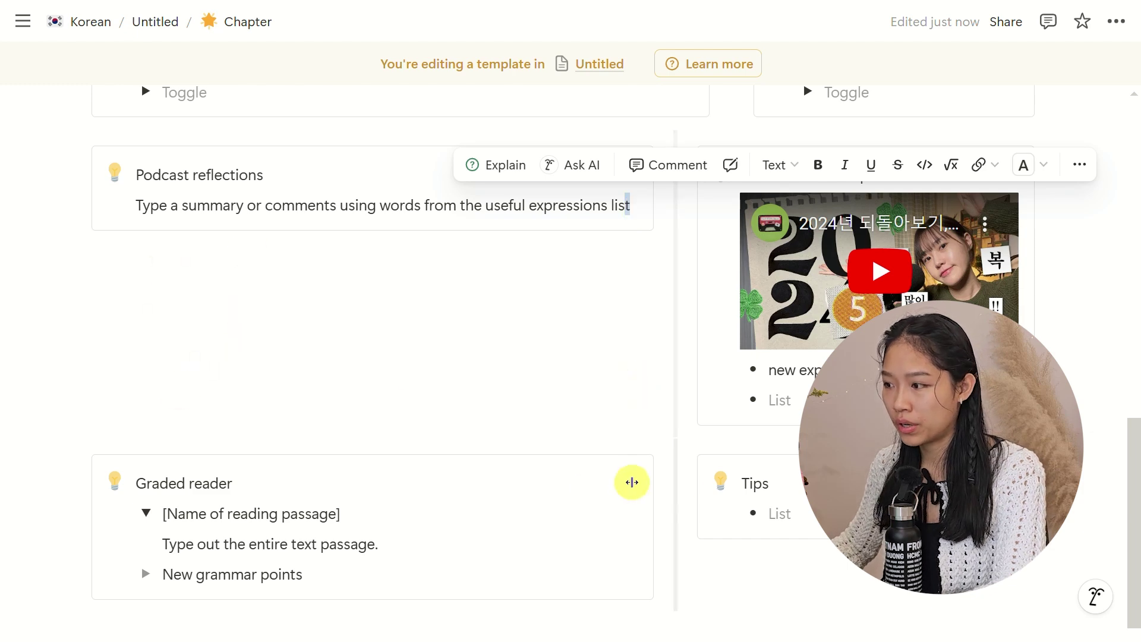
scroll(797, 444, "down", 2)
Step: Leave the template for the untitled database and create a new page from the Chapter template
scroll(796, 445, "up", 10)
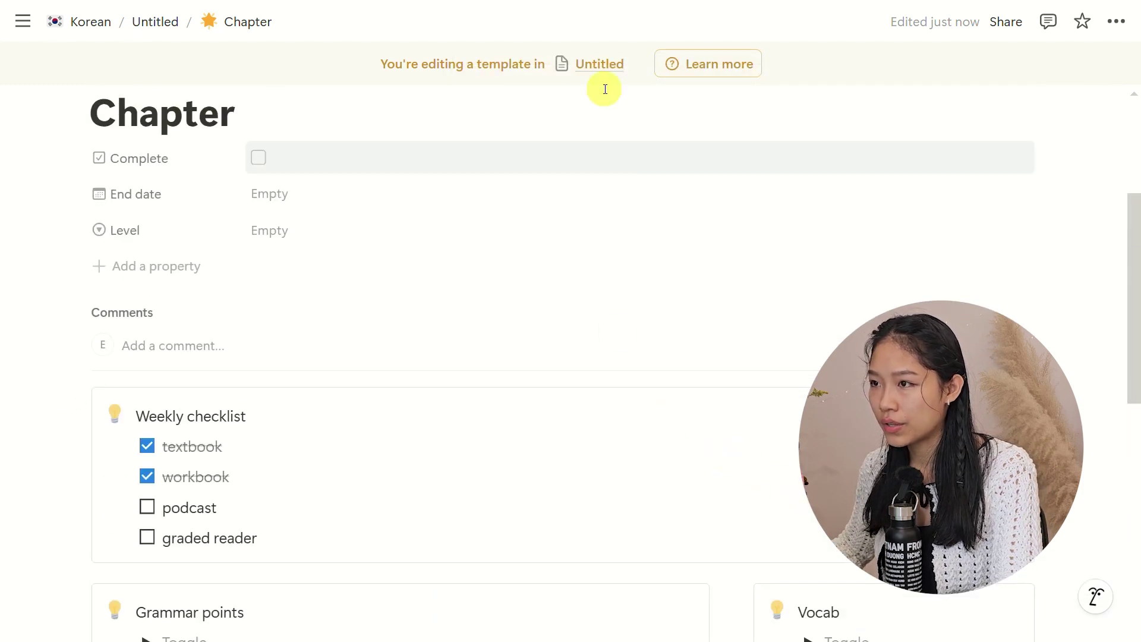
left_click(157, 21)
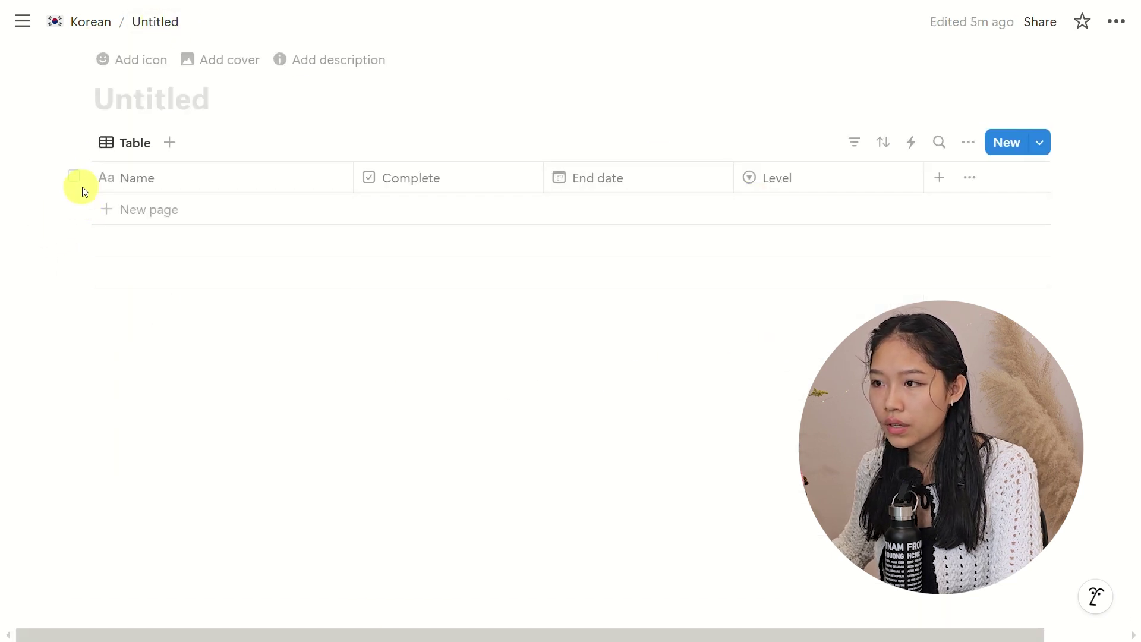
left_click(1040, 143)
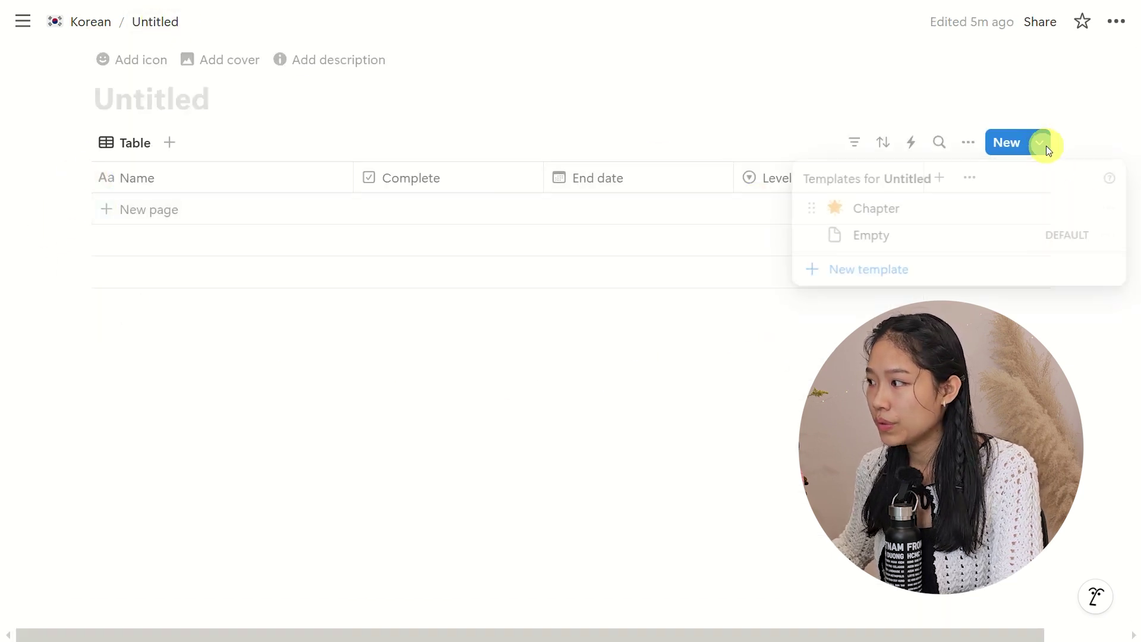
left_click(901, 209)
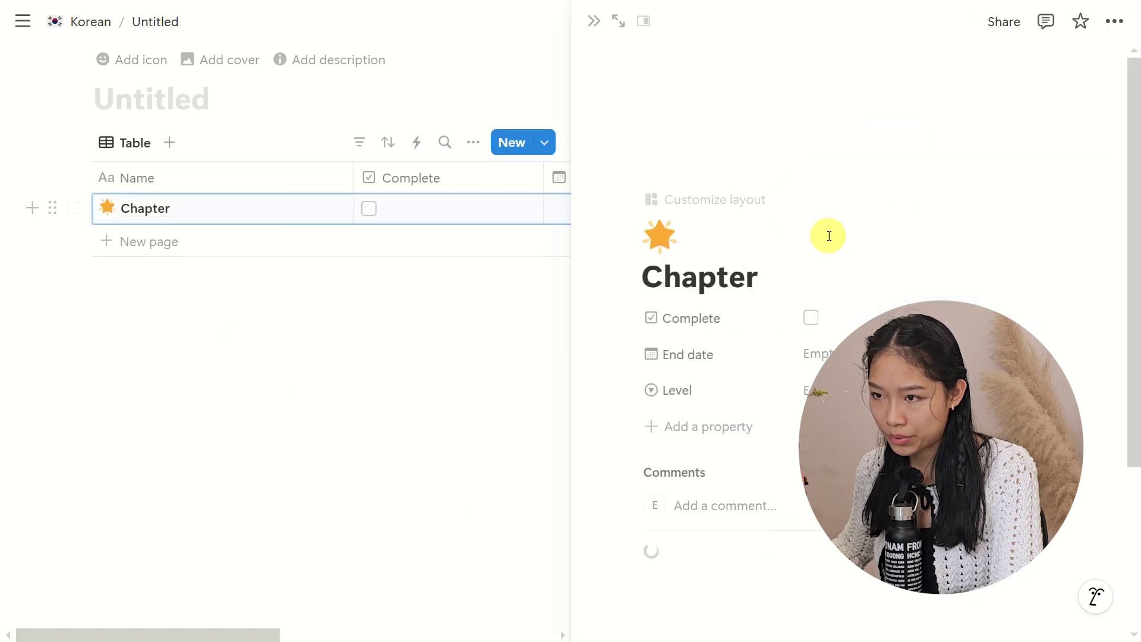
Step: Title the new page "Chapter 13" and set its Level to 2B
type("13")
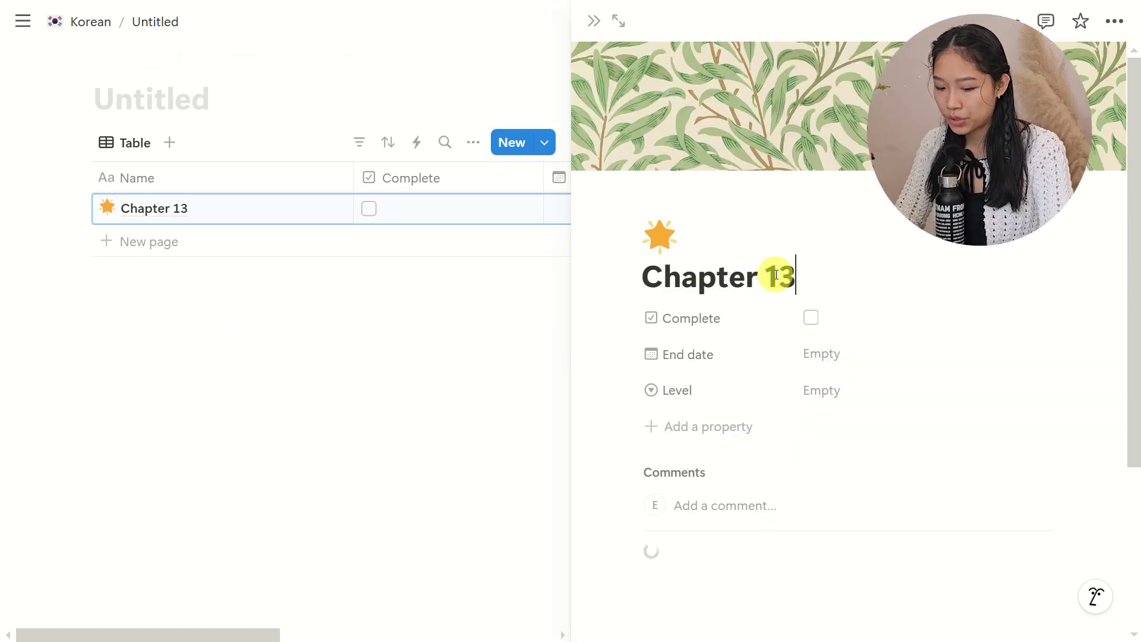
left_click(832, 393)
left_click(844, 446)
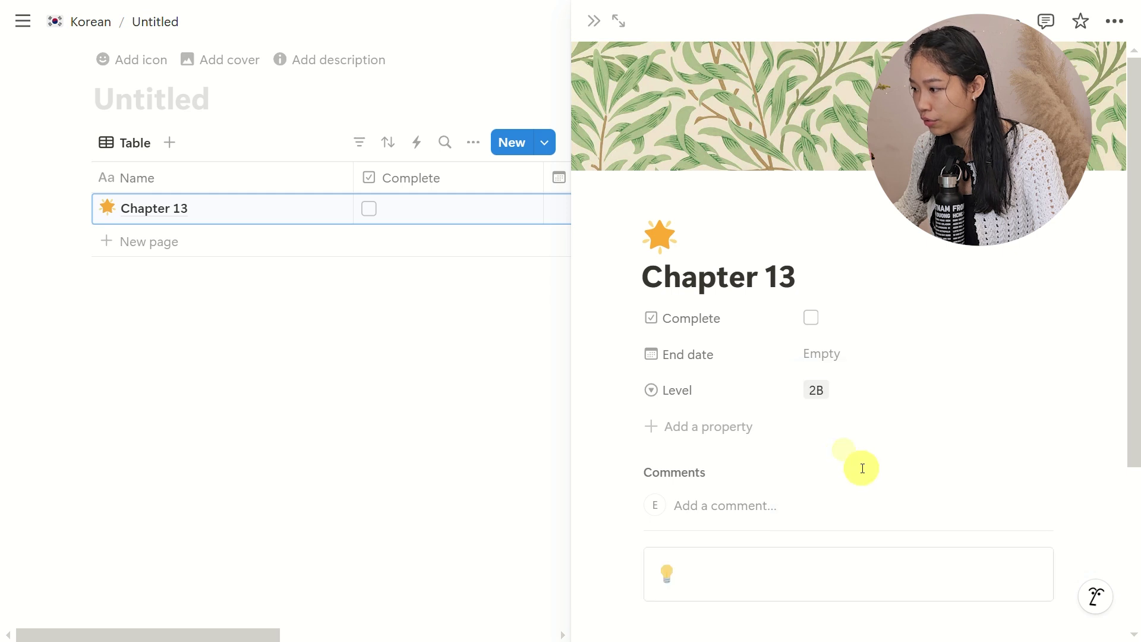
Step: Extend the page title to "Chapter 13: 한국어 배우기가 재미있다" followed by the smiling face with smiling eyes emoji
left_click(809, 272)
type(": 한국어")
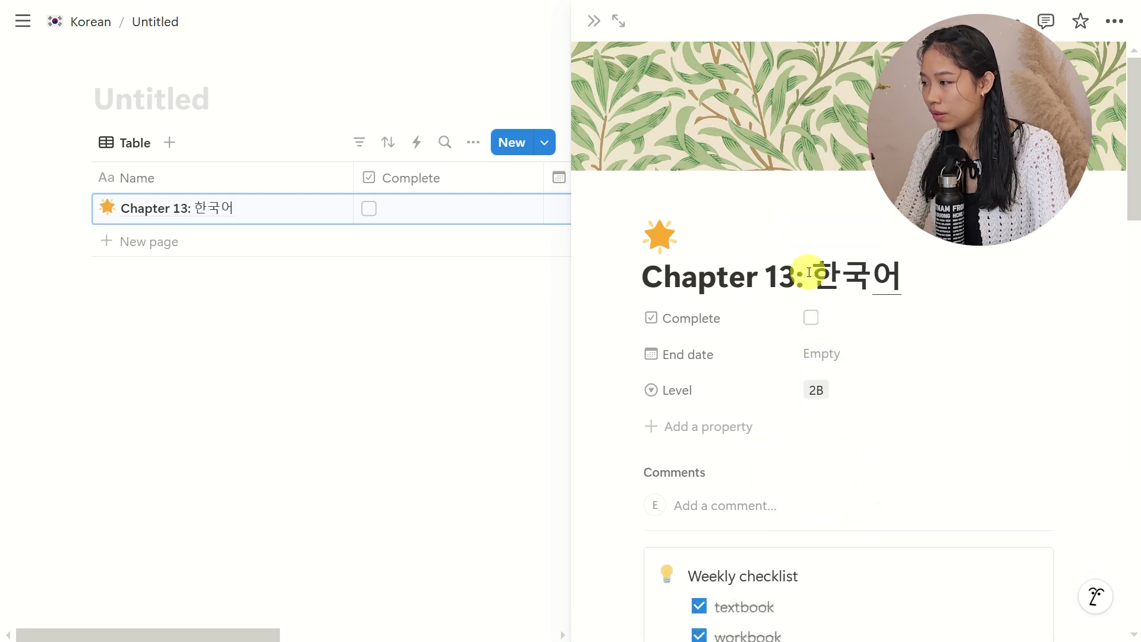
type(" 배욱")
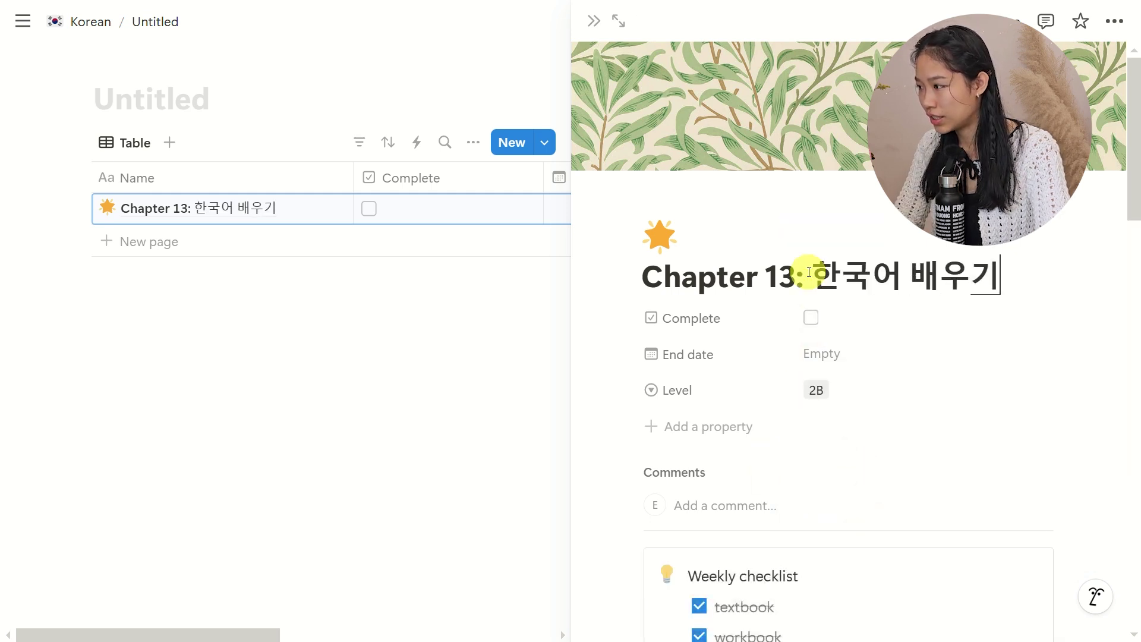
type("가 재밌다")
key("BackSpace")
key("BackSpace")
type("밍")
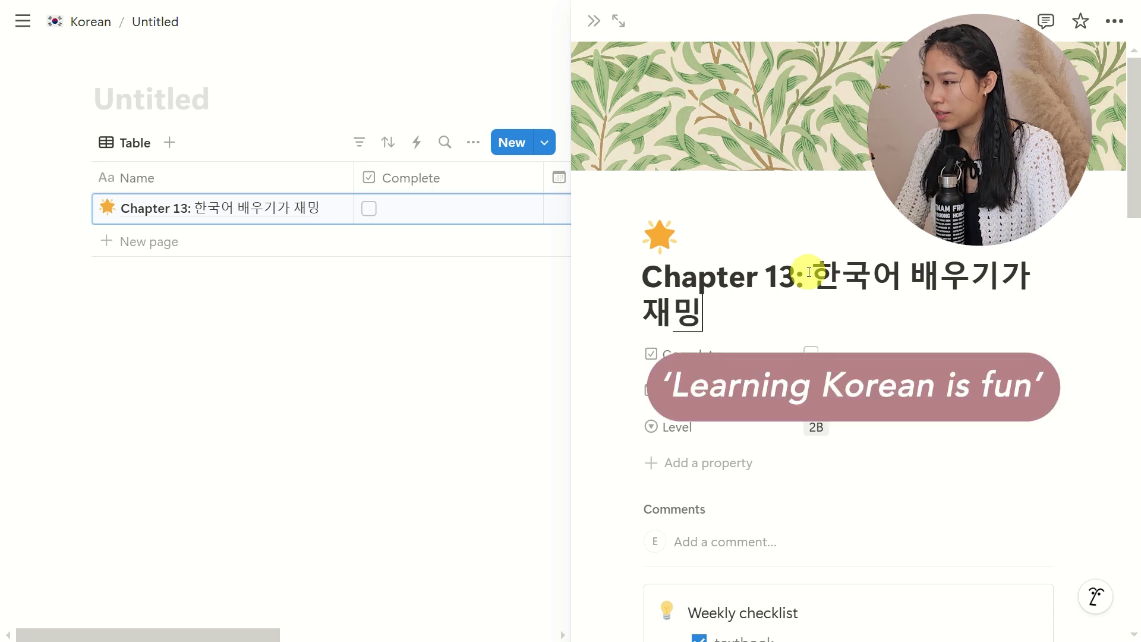
key("BackSpace")
type("미있다")
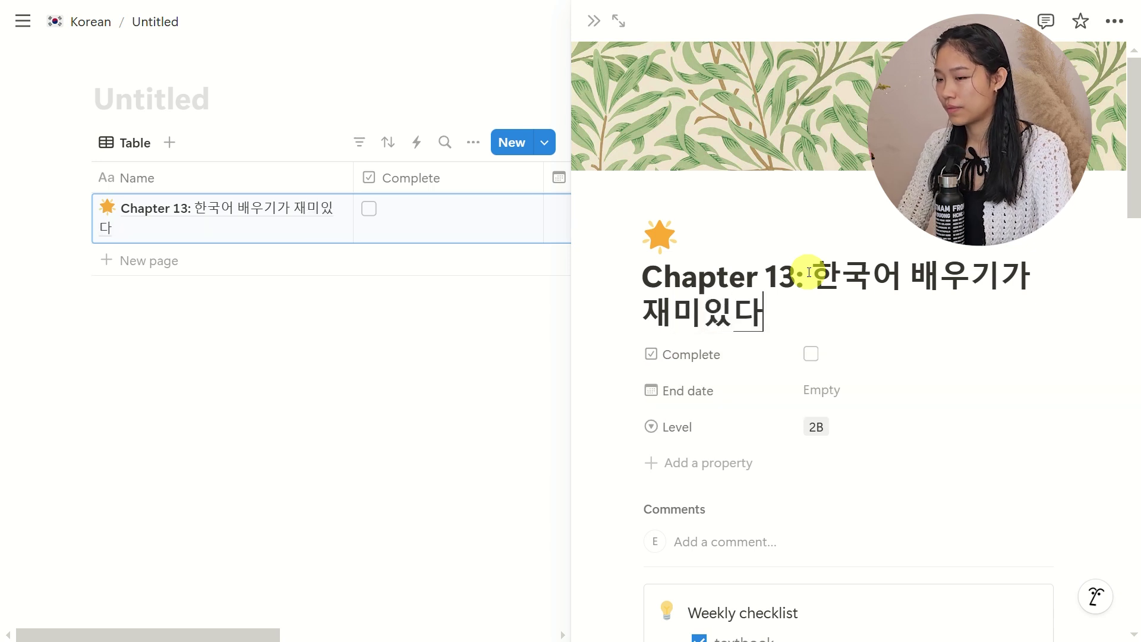
type(" :>")
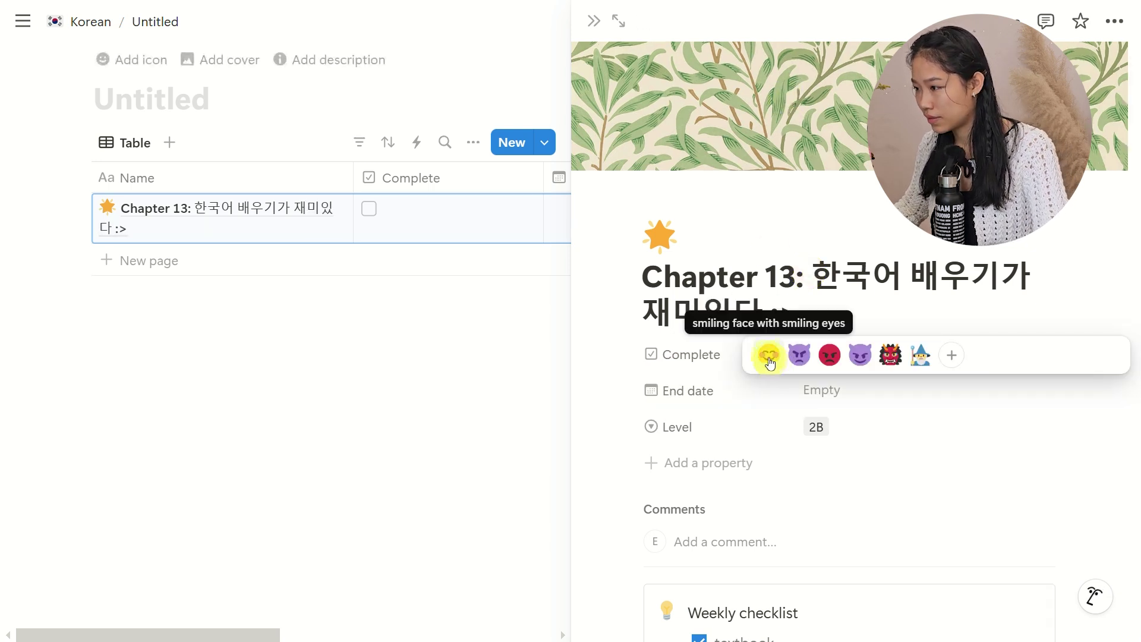
left_click(769, 355)
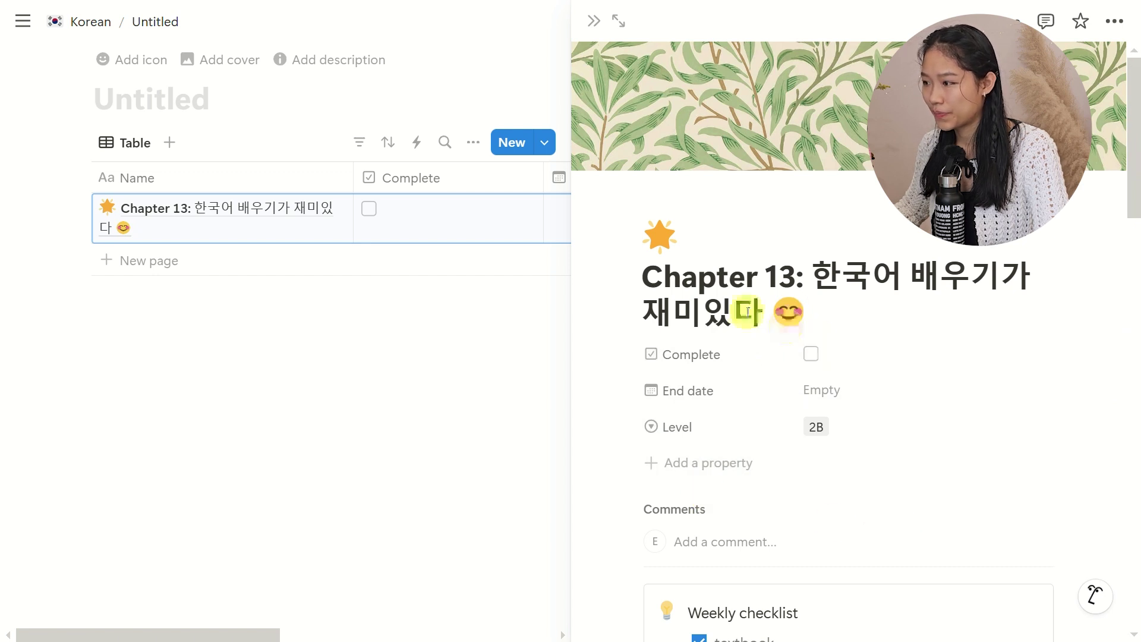
Step: Move the Complete column before Name in the table, adjust both column widths, and close the page preview
left_click_drag(354, 178, 197, 178)
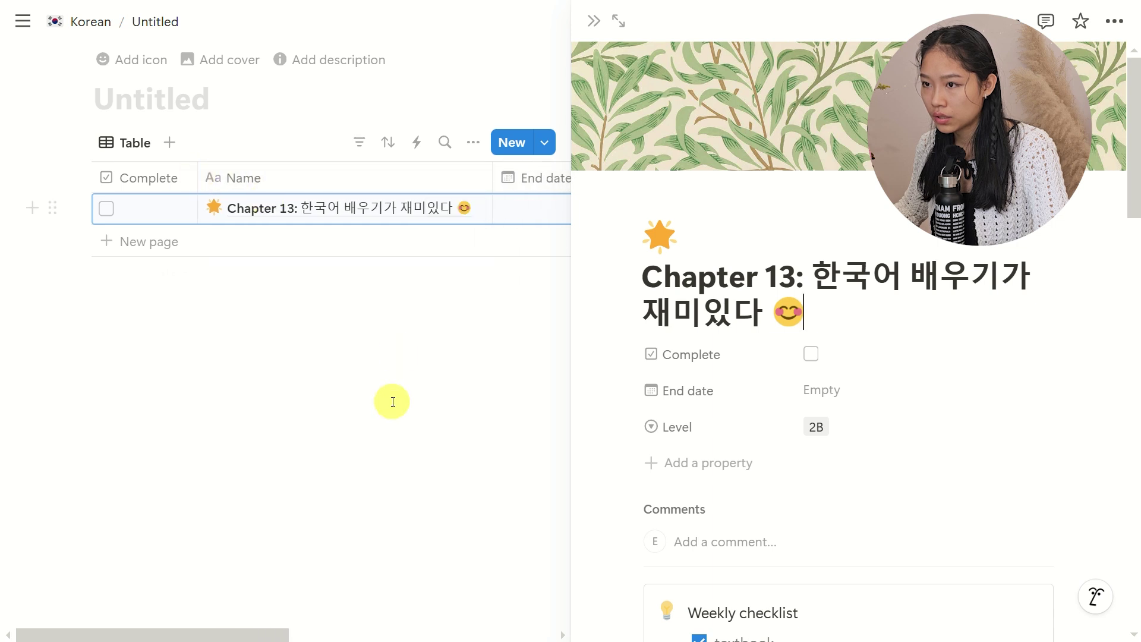
left_click(393, 402)
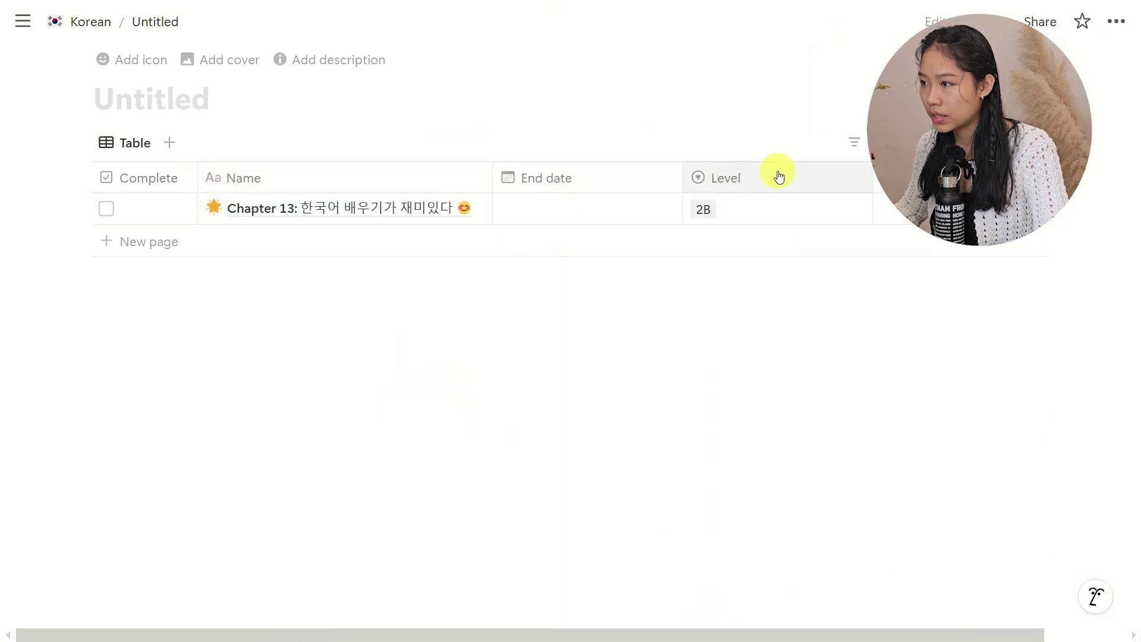
Step: Move the Level column before End date and make Chapter the default template for new pages only in the Table view
left_click_drag(778, 177, 594, 180)
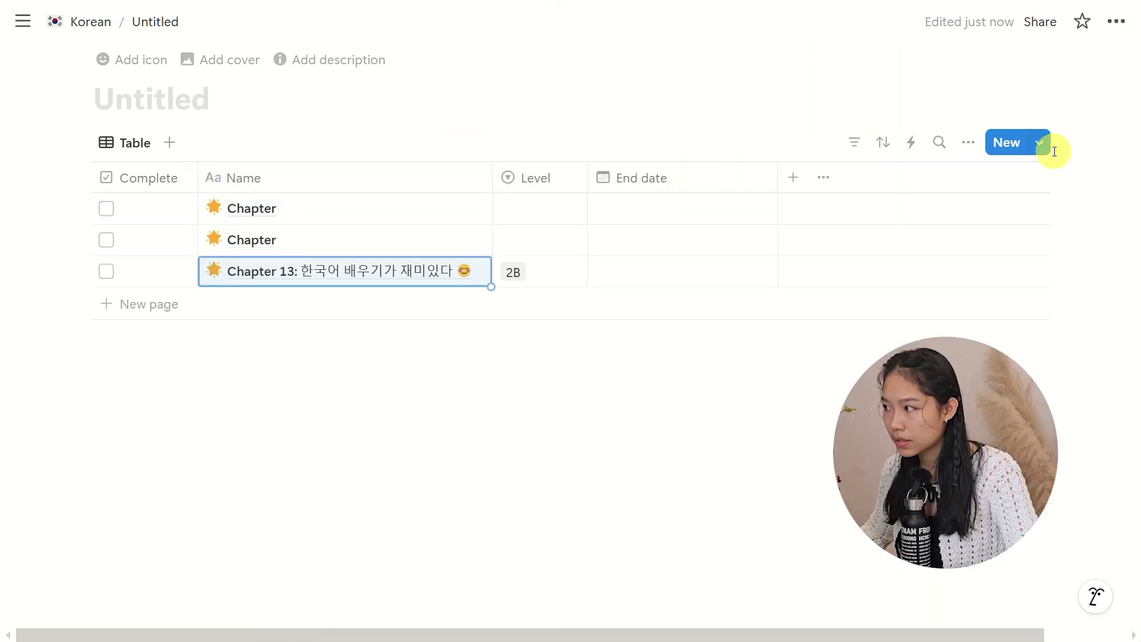
left_click(1040, 143)
left_click(1109, 209)
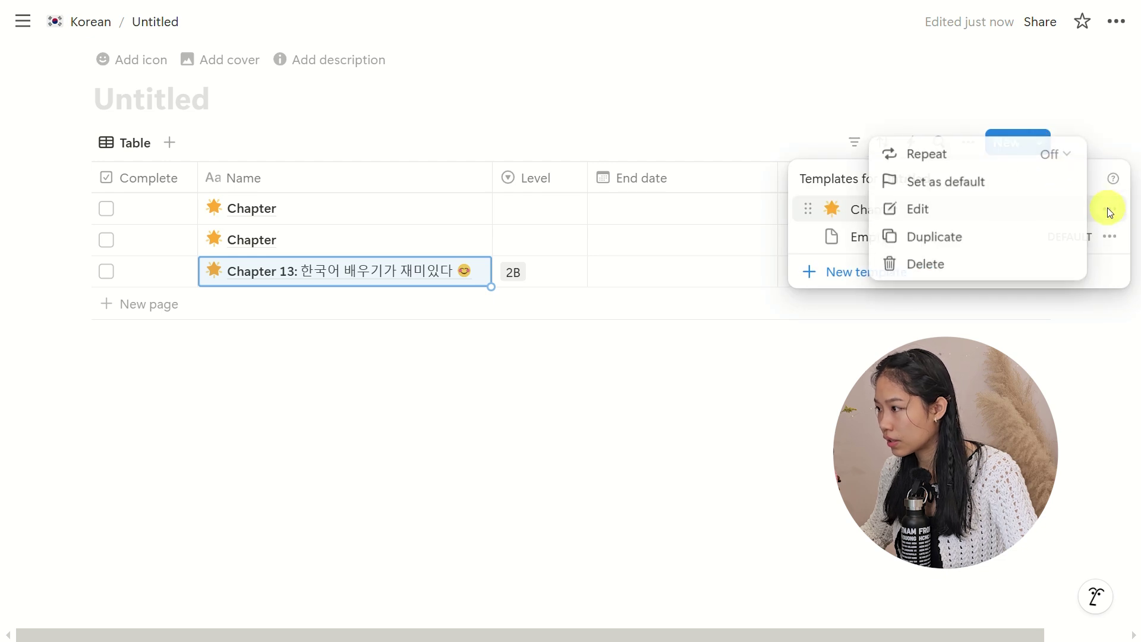
left_click(951, 181)
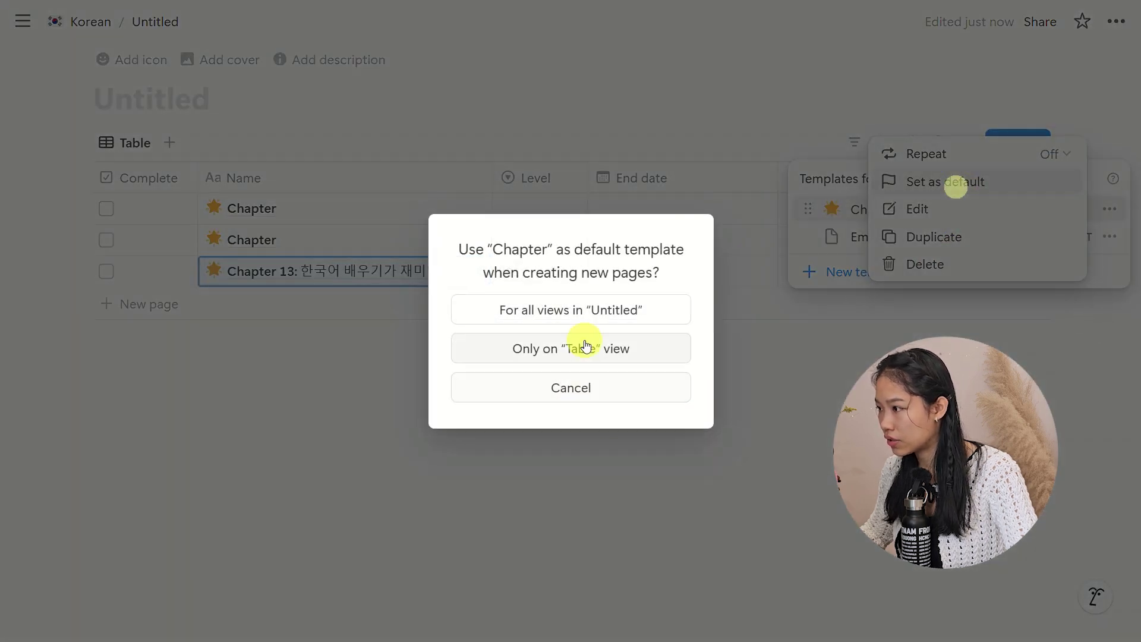
left_click(586, 349)
Step: Add three more pages to the end of the table using the default Chapter template
left_click(107, 309)
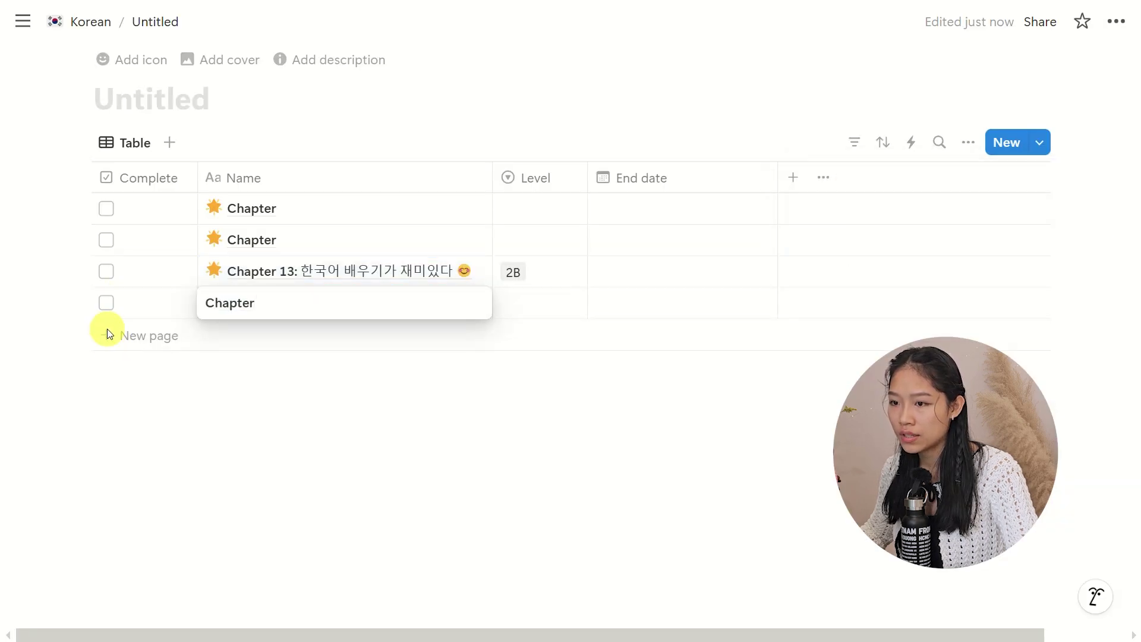
left_click(110, 344)
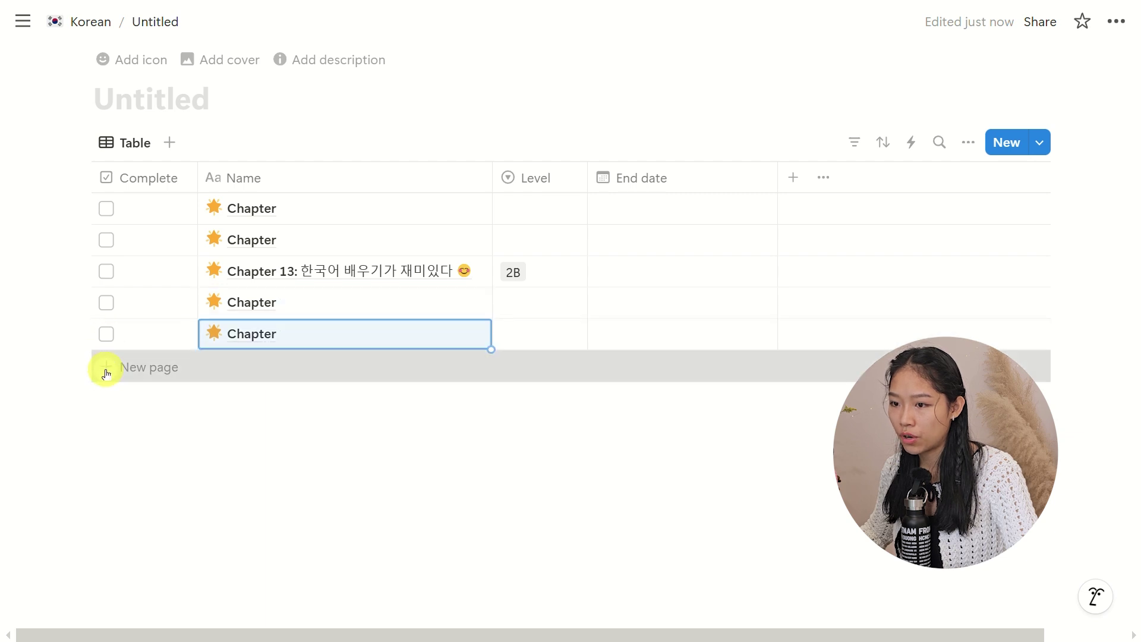
left_click(106, 374)
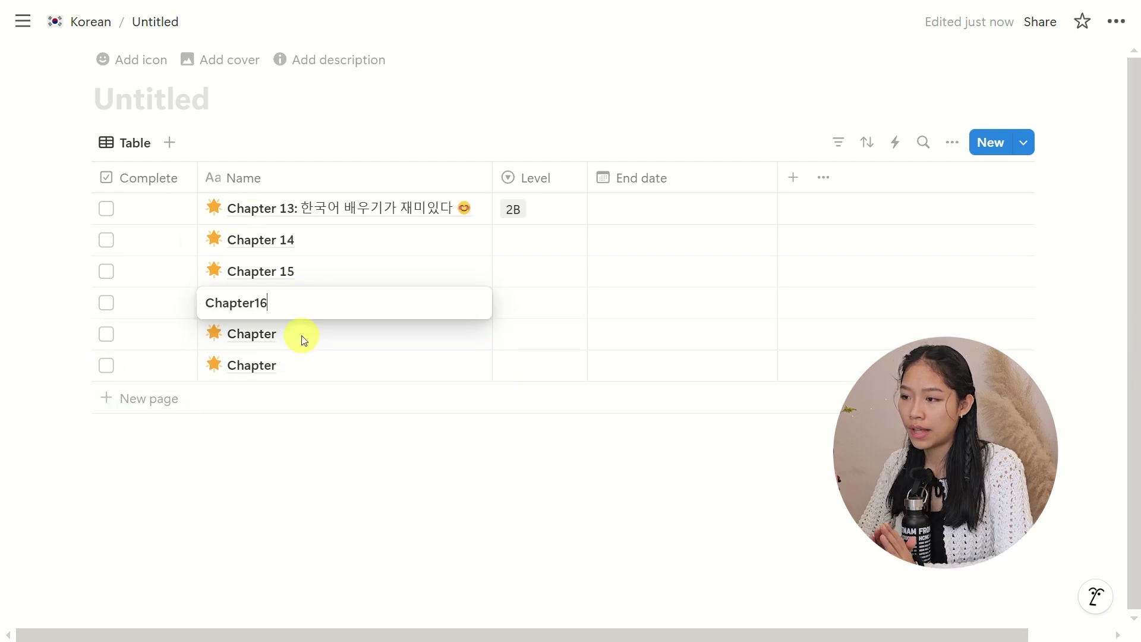
Step: Name the last three rows Chapter 16, Chapter 17 and Chapter 18, and set the Level of Chapters 14 to 18 to 2B
key("Return")
left_click(354, 336)
type("1")
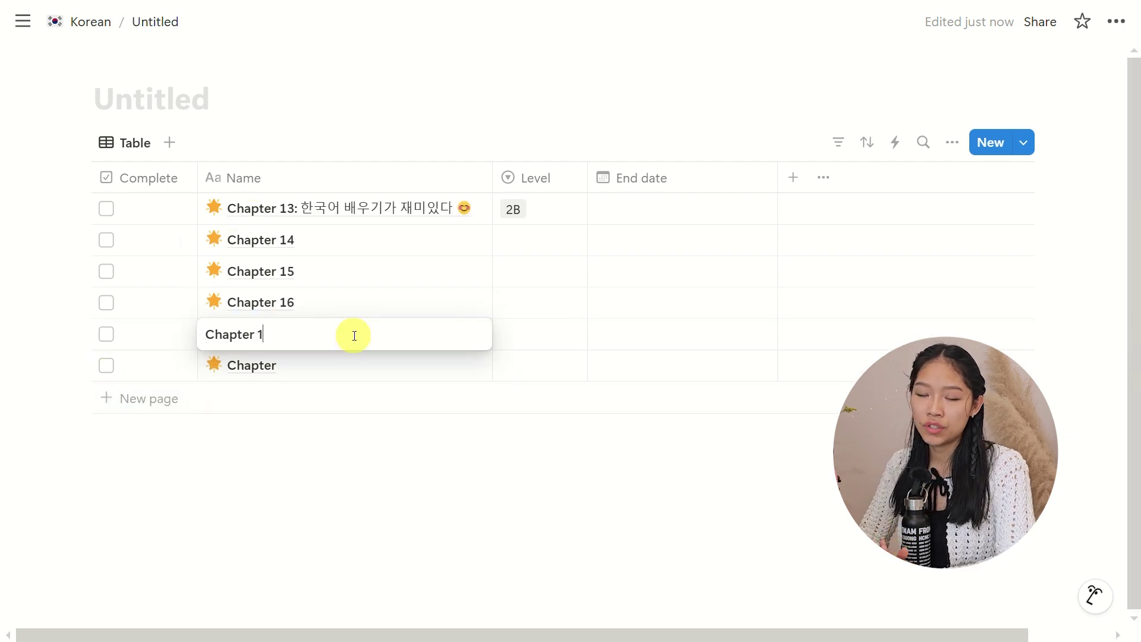
type("7")
key("Return")
left_click(316, 369)
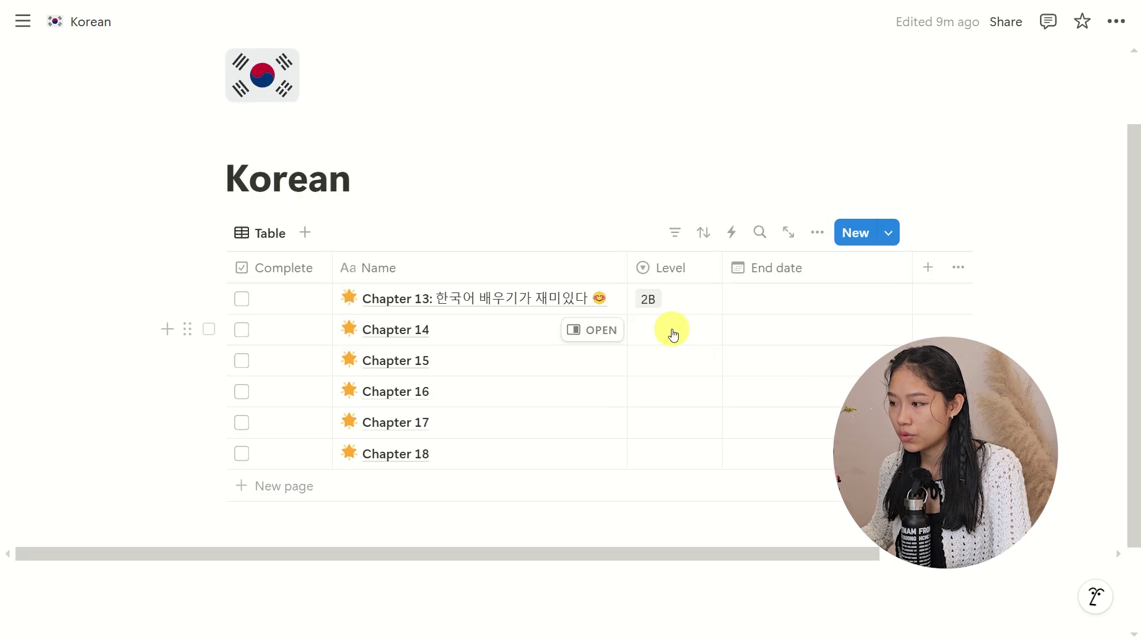
left_click(672, 328)
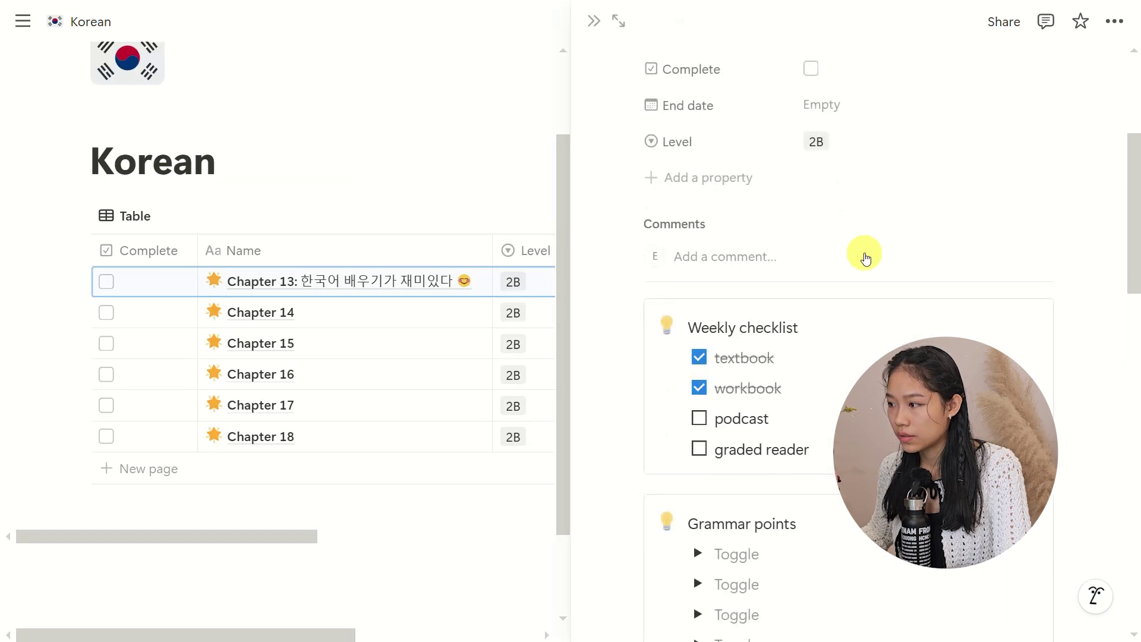
Step: Look through the Chapter 13 page's callouts, from the weekly checklist down to the tips
scroll(869, 250, "down", 15)
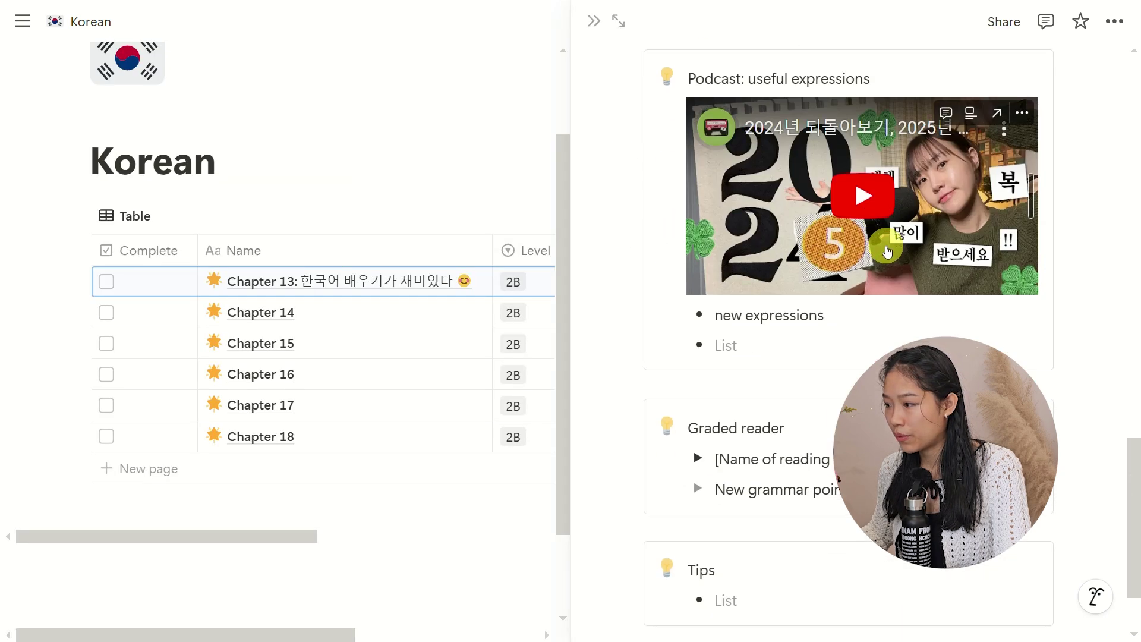
scroll(889, 247, "down", 2)
scroll(885, 250, "up", 15)
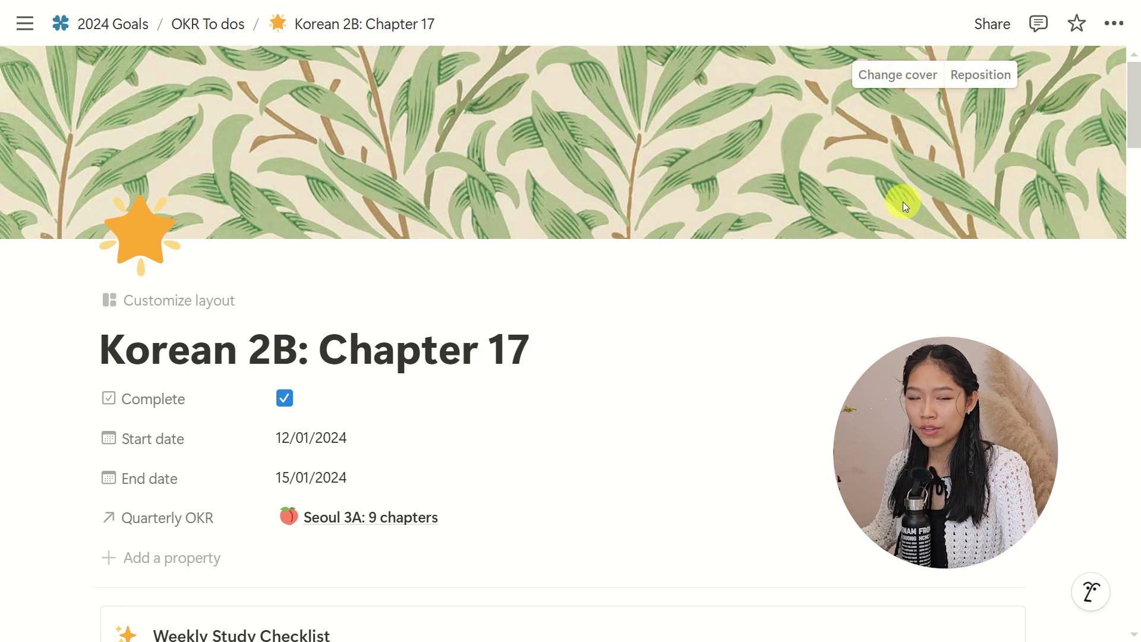
Step: Review the filled-in Korean 2B: Chapter 17 page, covering its study checklist, grammar points, vocab list, podcast notes, reading and tips
scroll(904, 201, "down", 6)
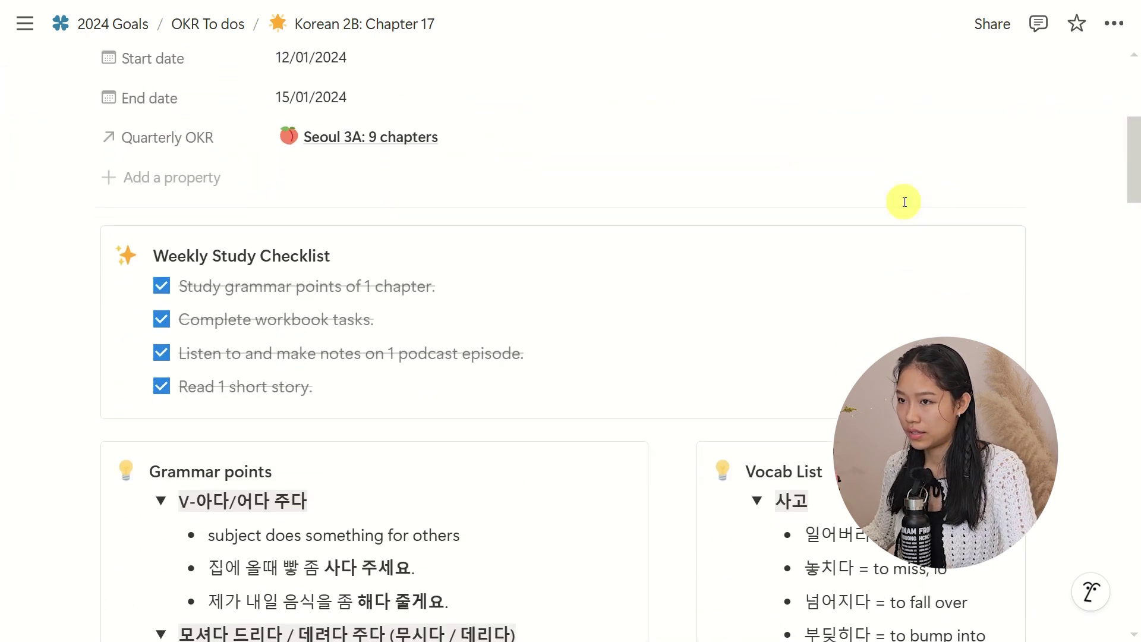
scroll(905, 202, "down", 5)
scroll(905, 202, "down", 2)
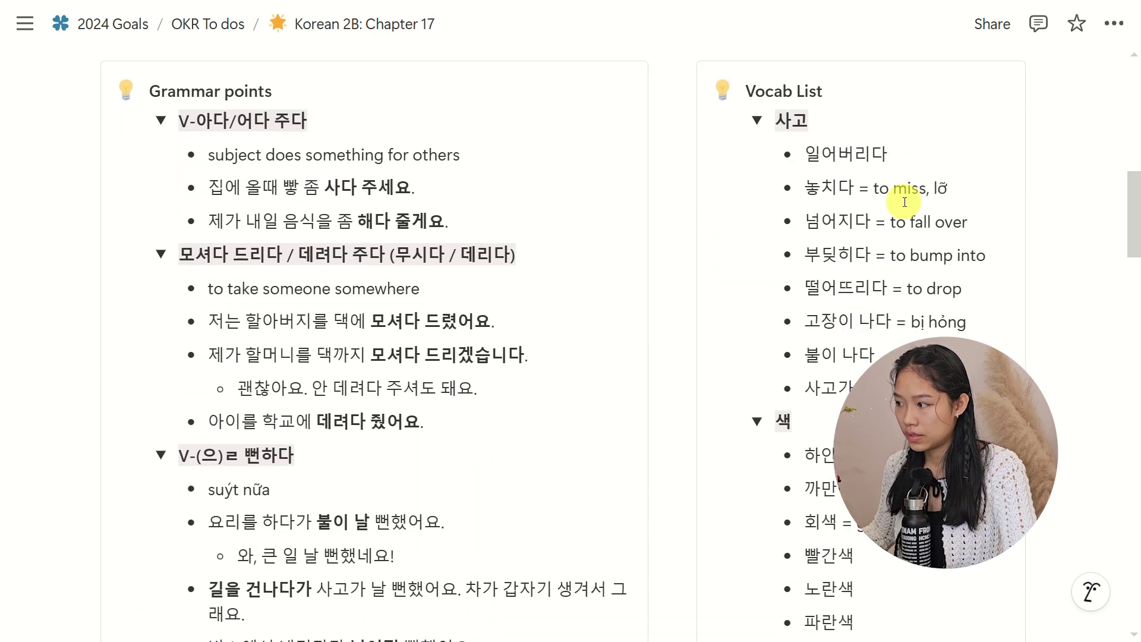
scroll(905, 202, "down", 7)
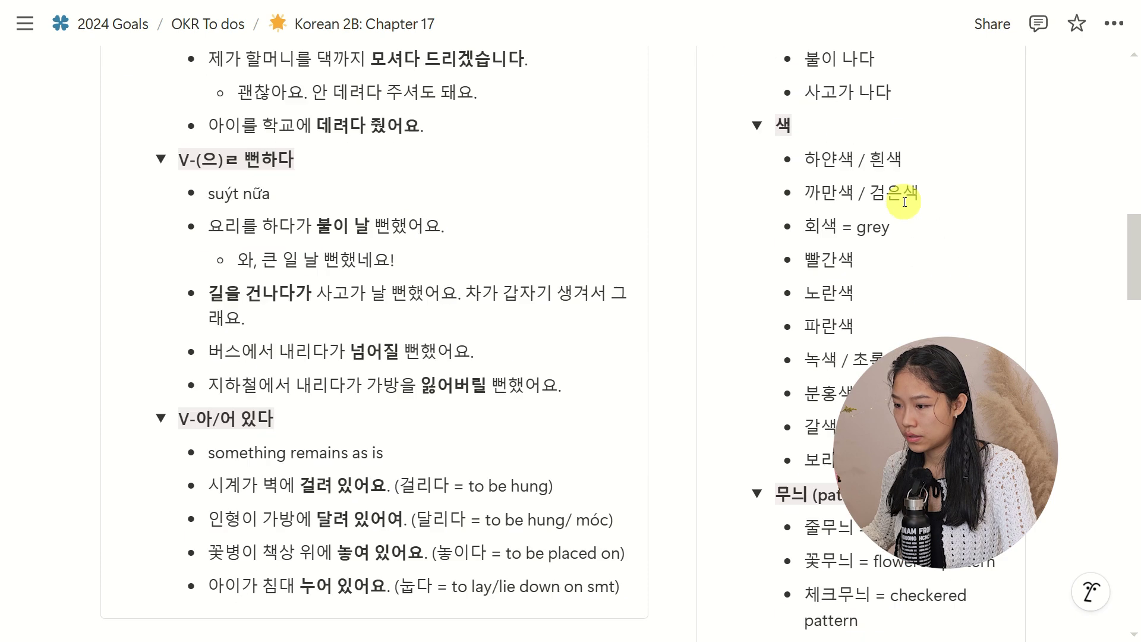
scroll(905, 202, "down", 5)
scroll(905, 202, "down", 2)
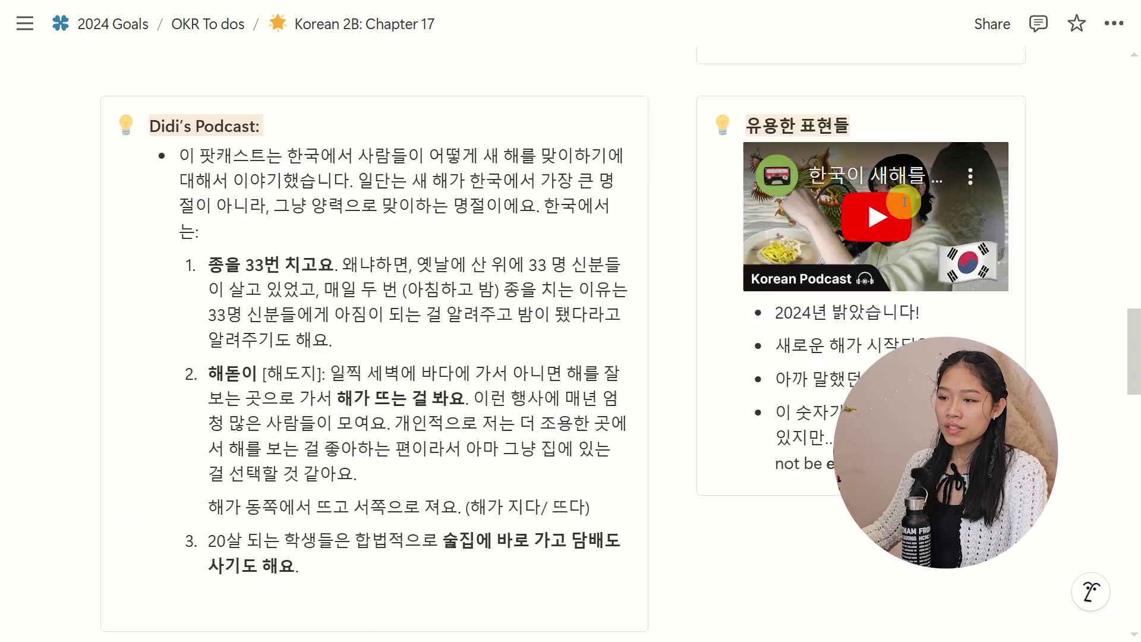
mouse_move(905, 202)
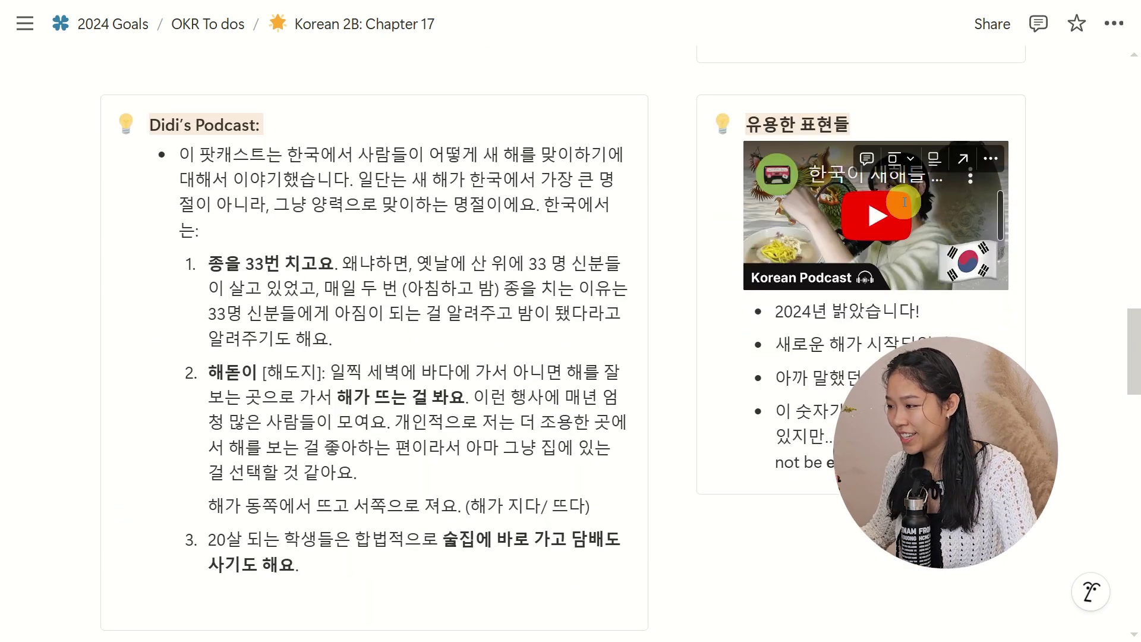
scroll(904, 202, "down", 10)
scroll(905, 202, "down", 12)
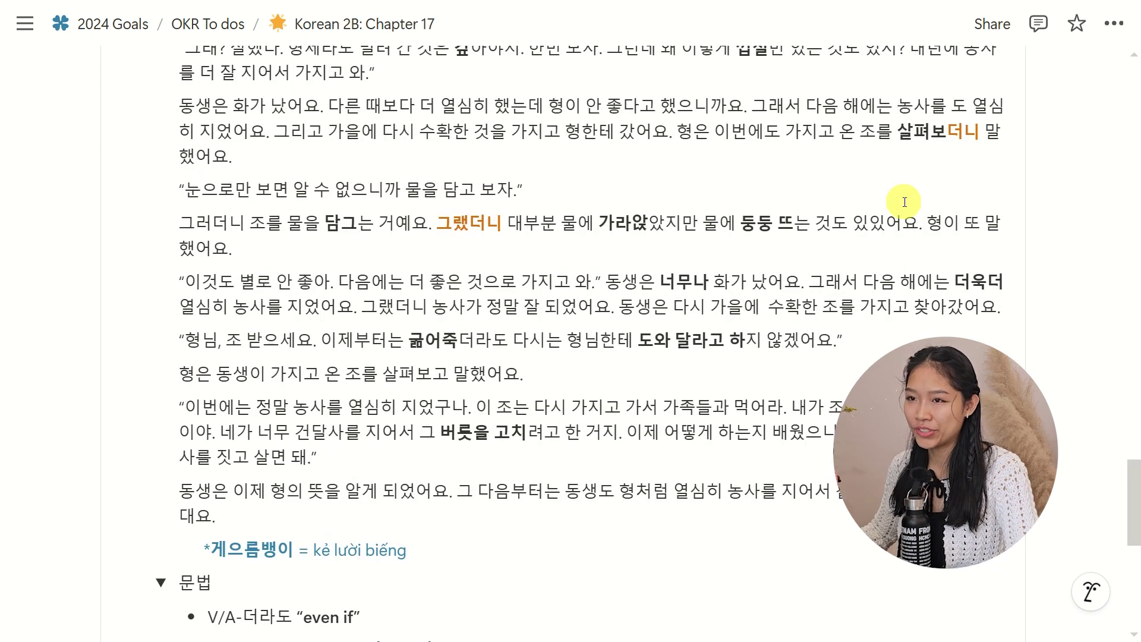
scroll(905, 202, "down", 12)
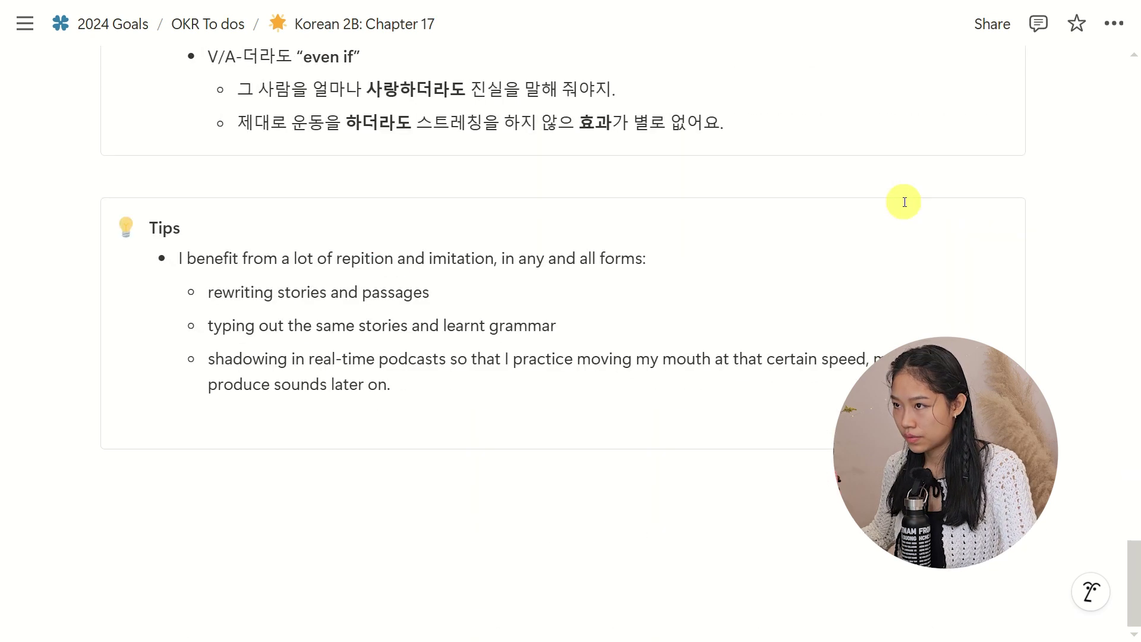